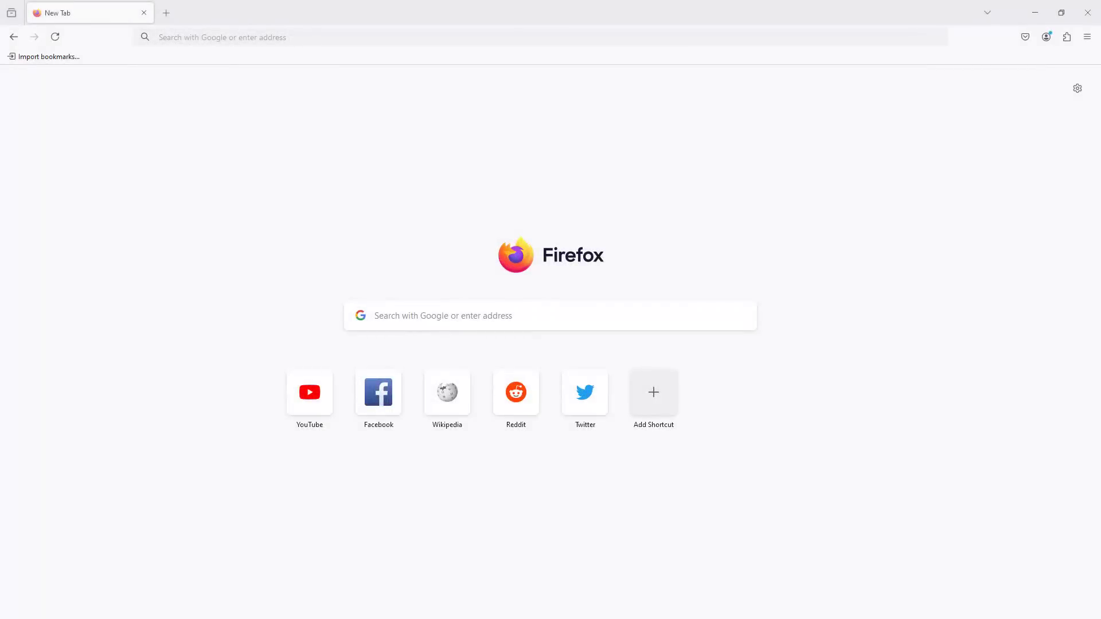
click(1087, 36)
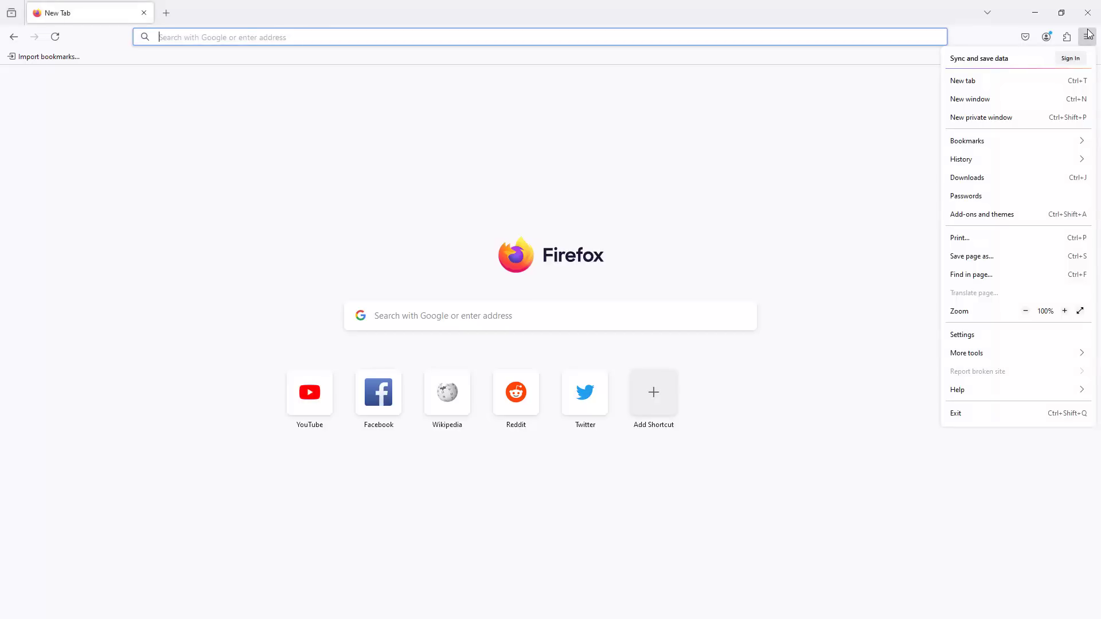
click(968, 337)
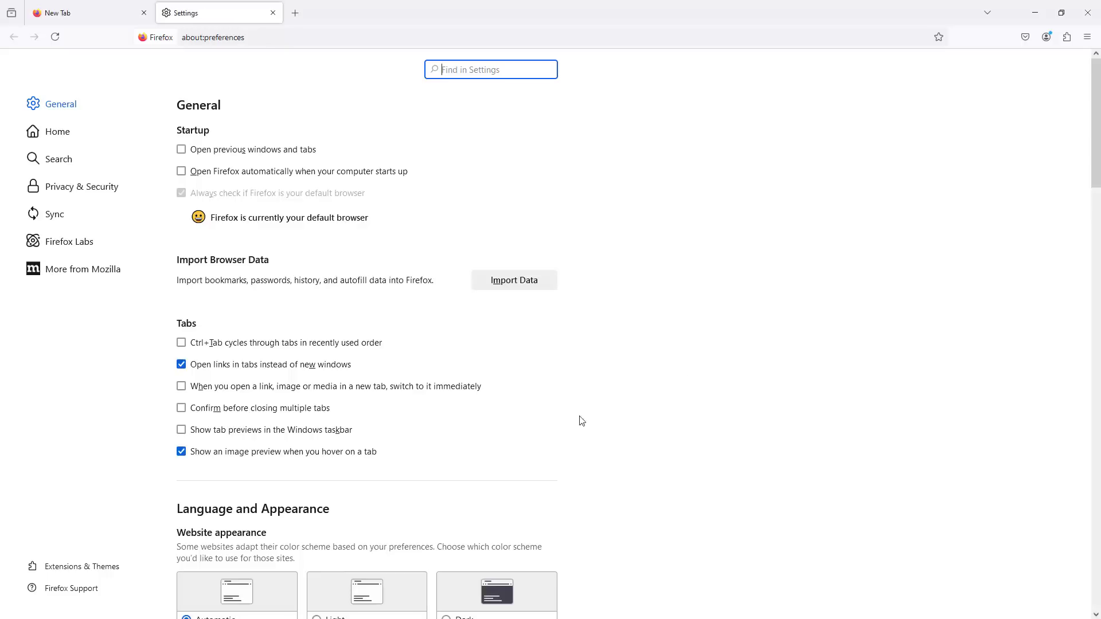
click(273, 13)
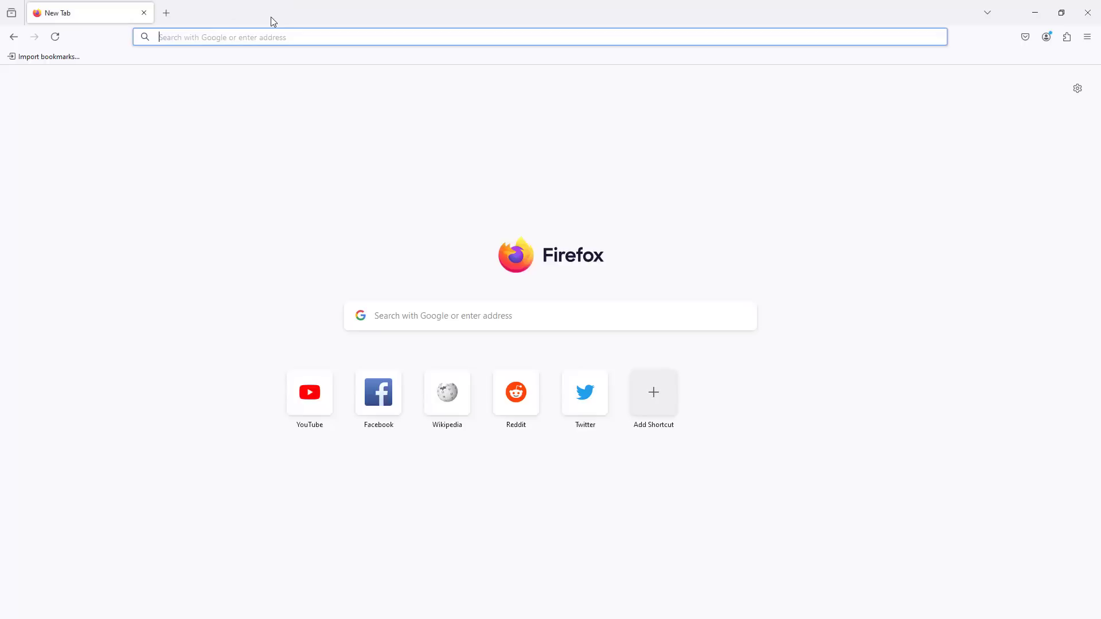
Open the browser's settings page from the menu bar's tools commands.
key(alt)
key(Right)
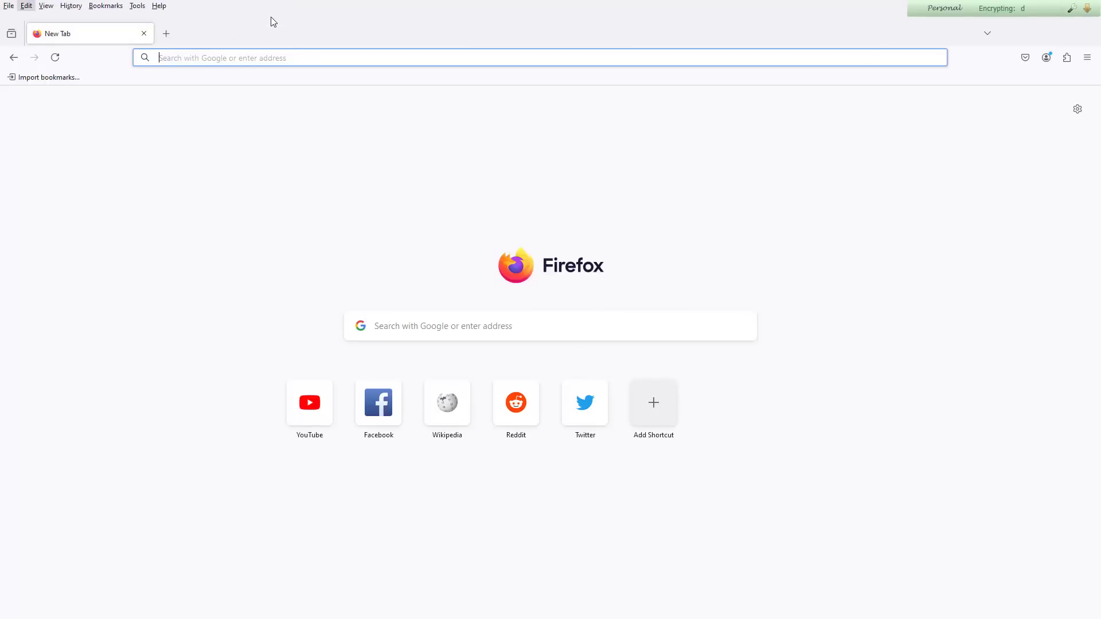
key(Left)
key(Left)
key(Left)
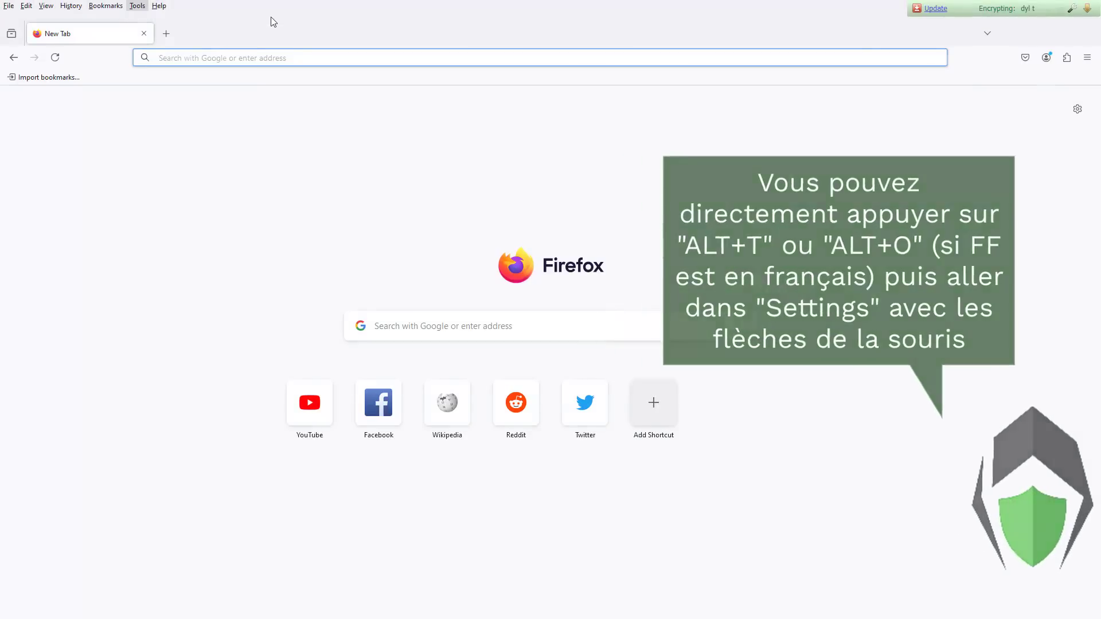
key(Down)
key(Up)
key(Return)
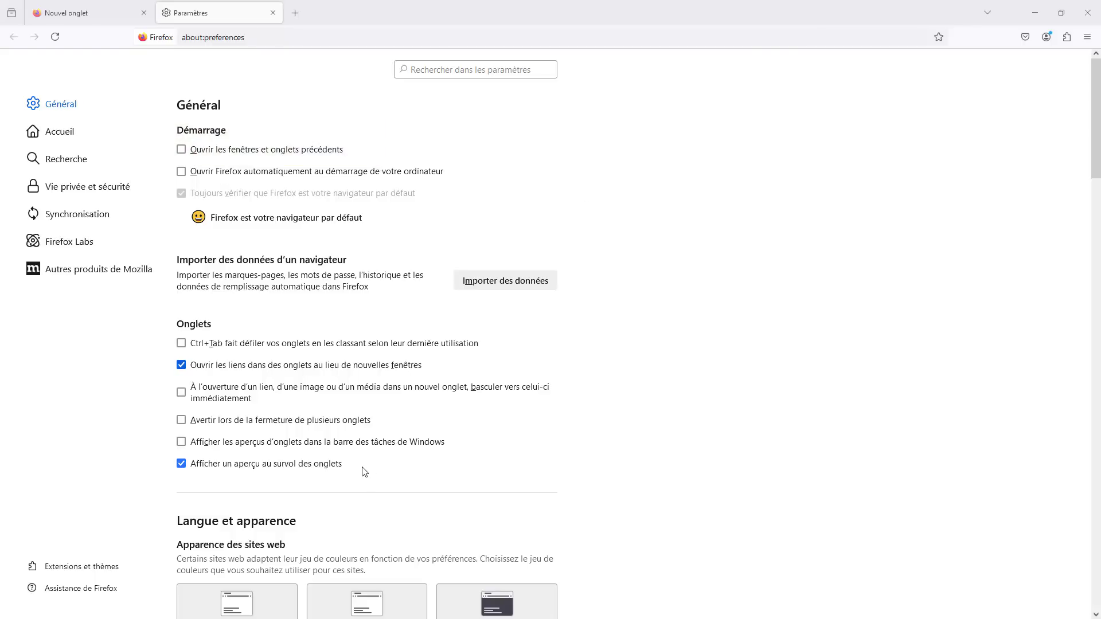
Examine the General settings for tabs, website appearance, colours, fonts and zoom.
drag(363, 469, 184, 322)
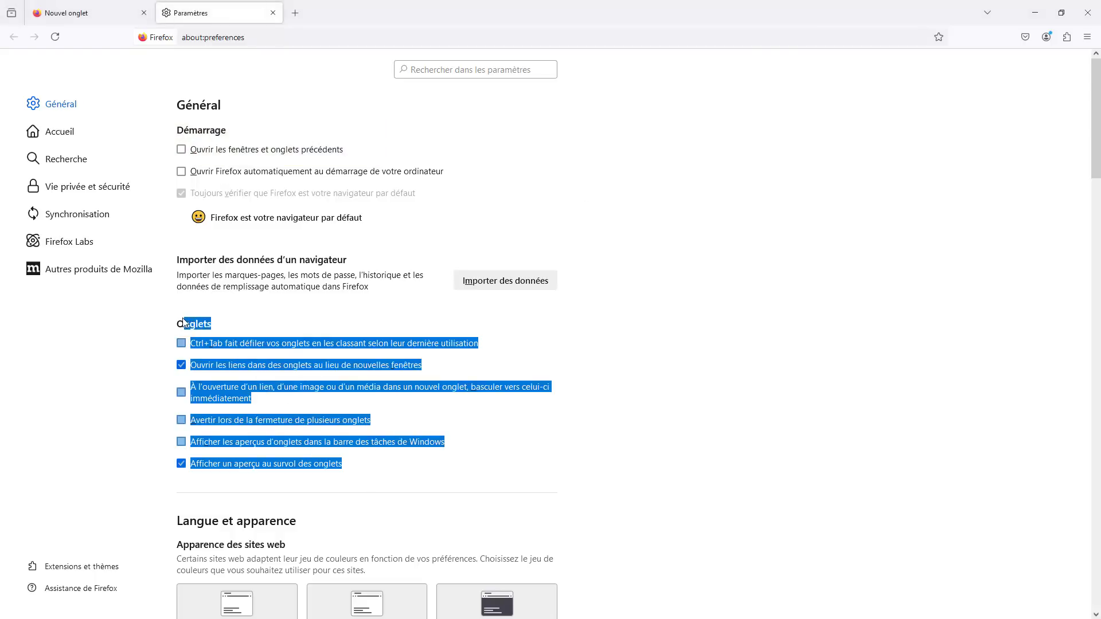
click(226, 320)
scroll(226, 319, down, 3)
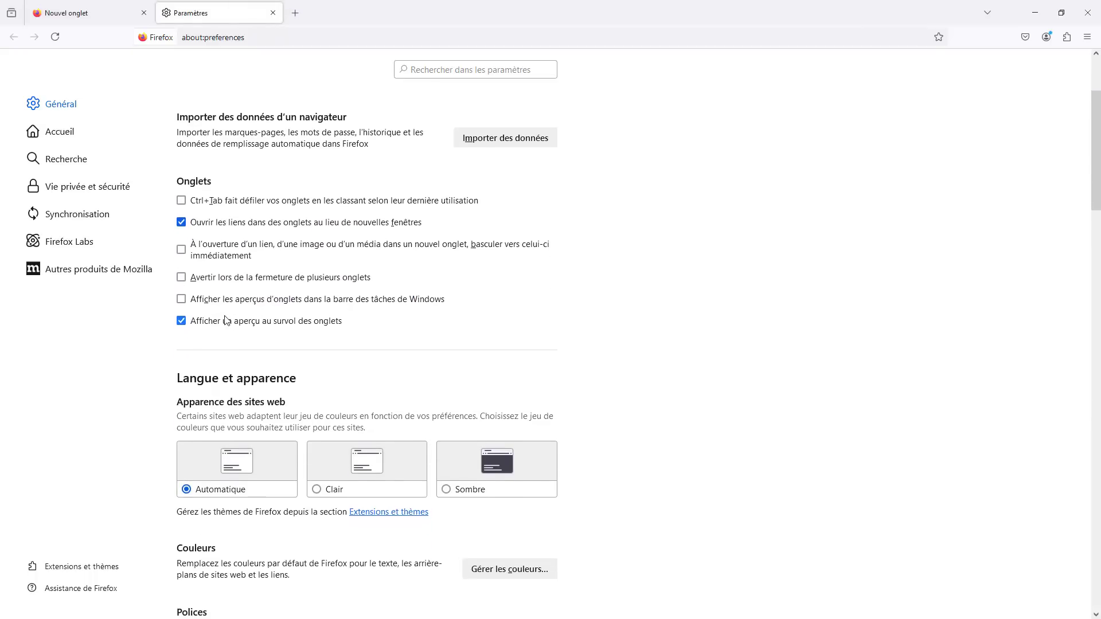
scroll(227, 320, down, 1)
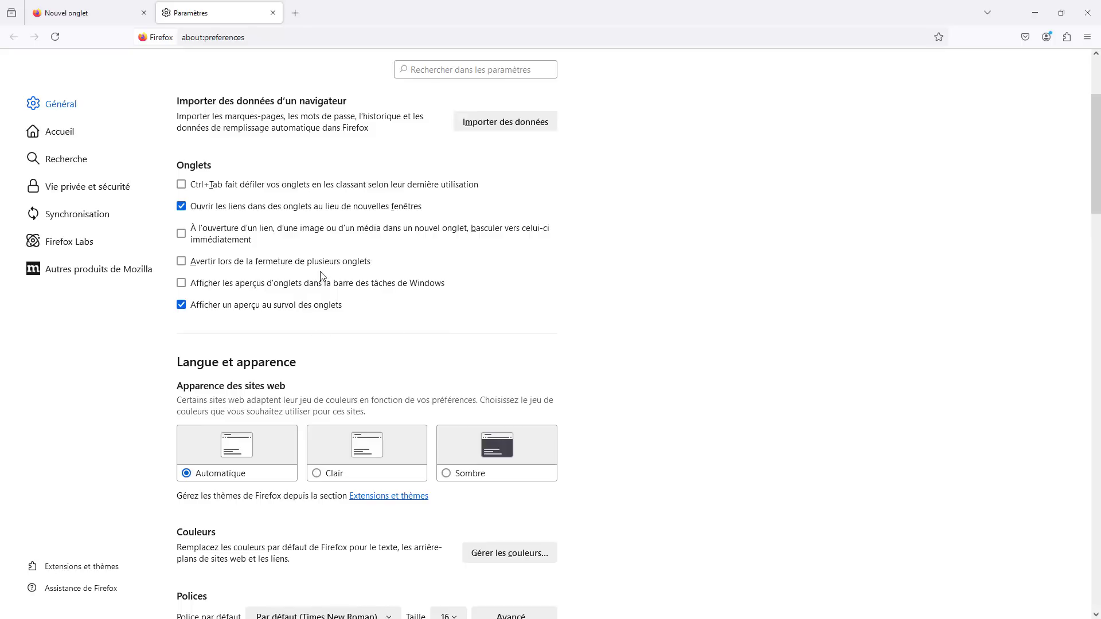
scroll(333, 307, down, 1)
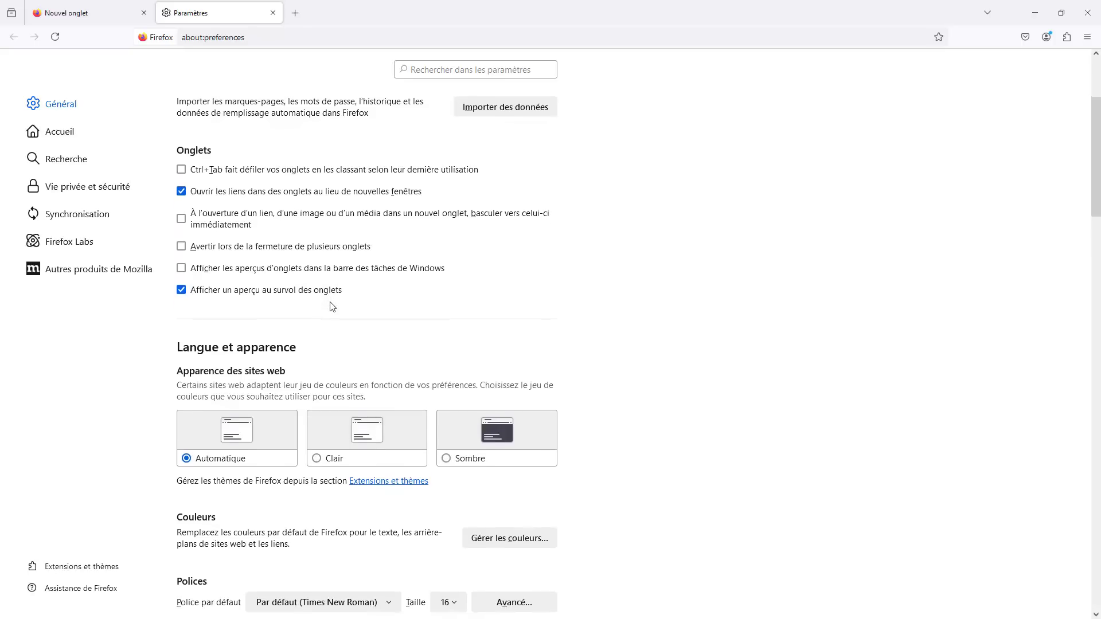
scroll(456, 421, down, 5)
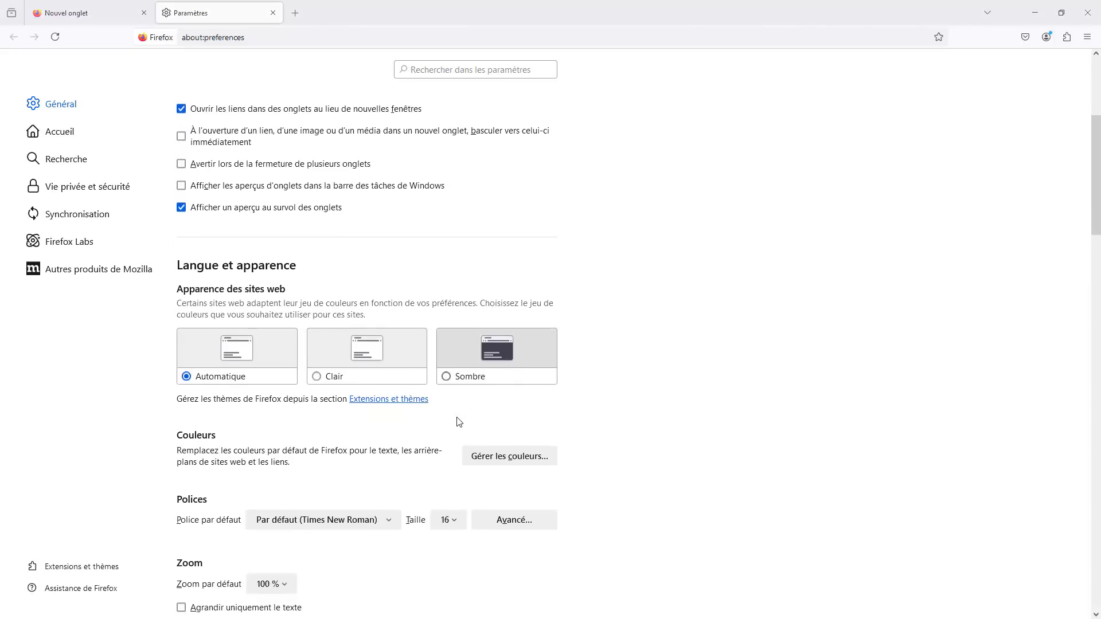
scroll(453, 418, down, 1)
scroll(353, 361, down, 1)
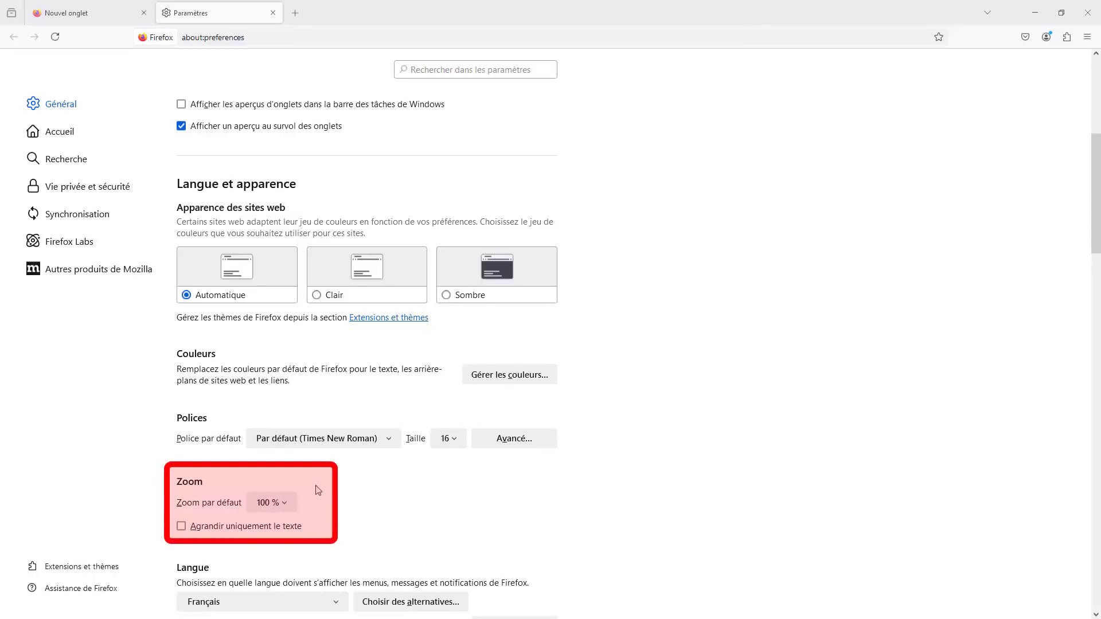
Try a default page zoom of 133 % and return it to 100 %.
click(281, 502)
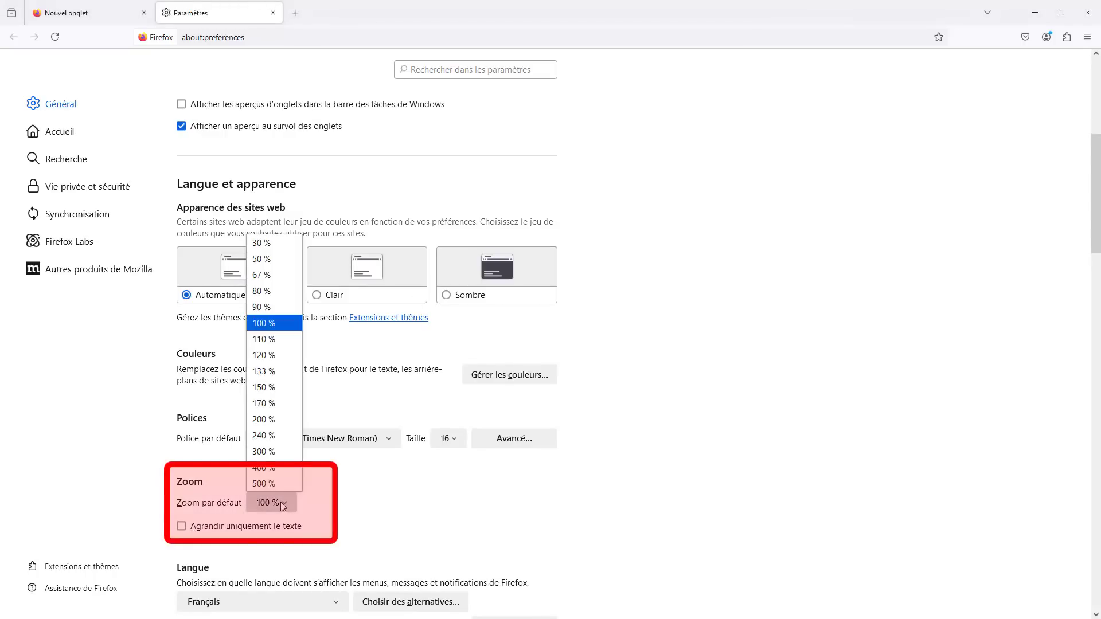
click(265, 371)
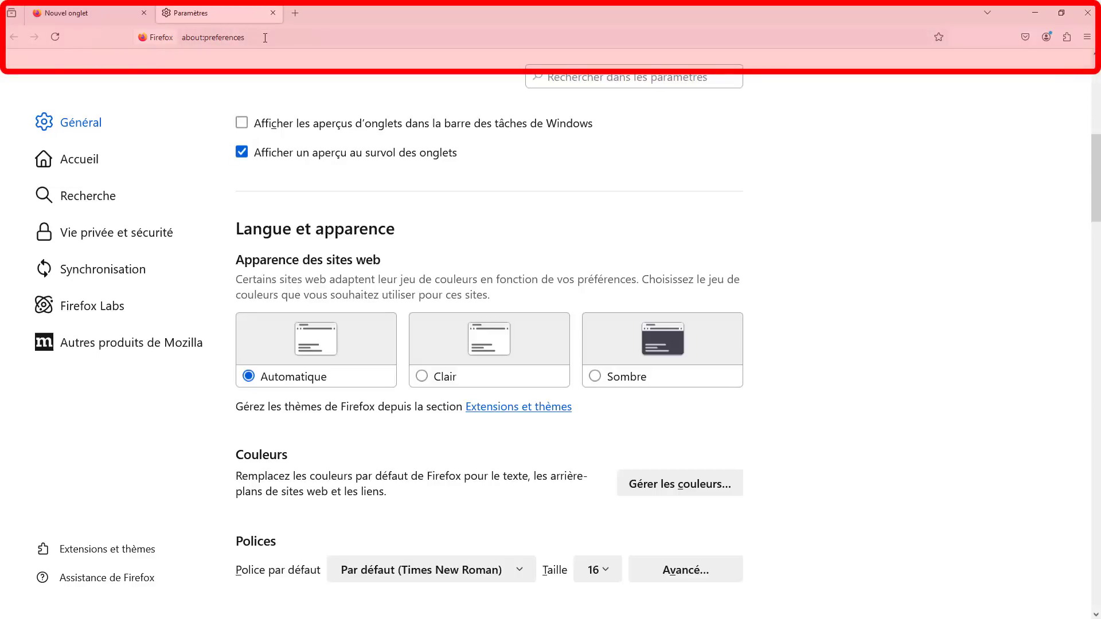
scroll(411, 519, down, 3)
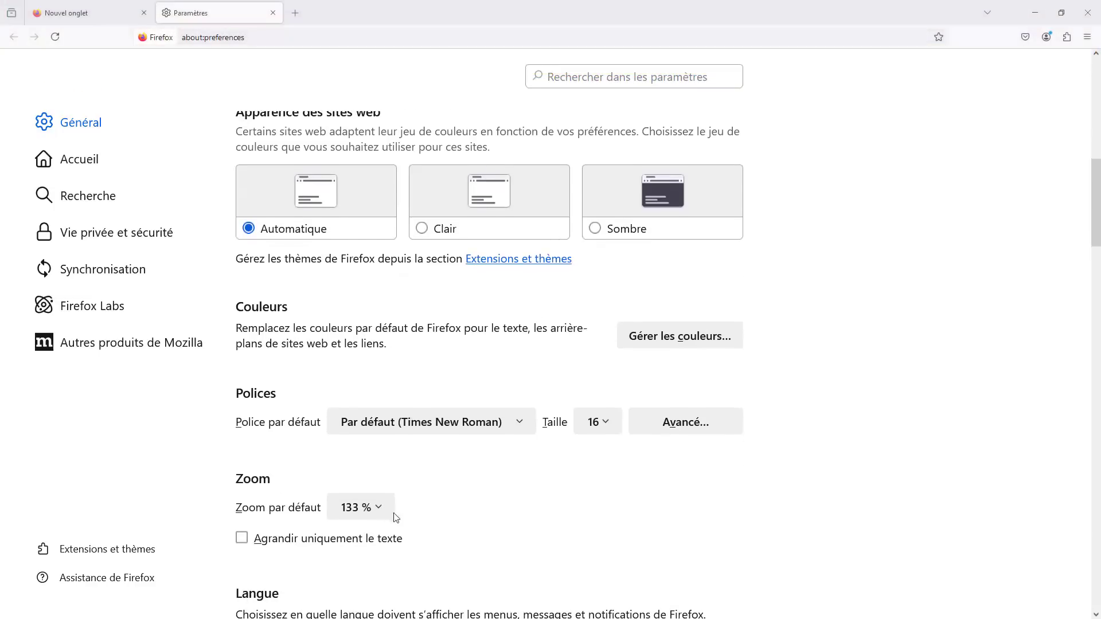
click(378, 508)
click(348, 269)
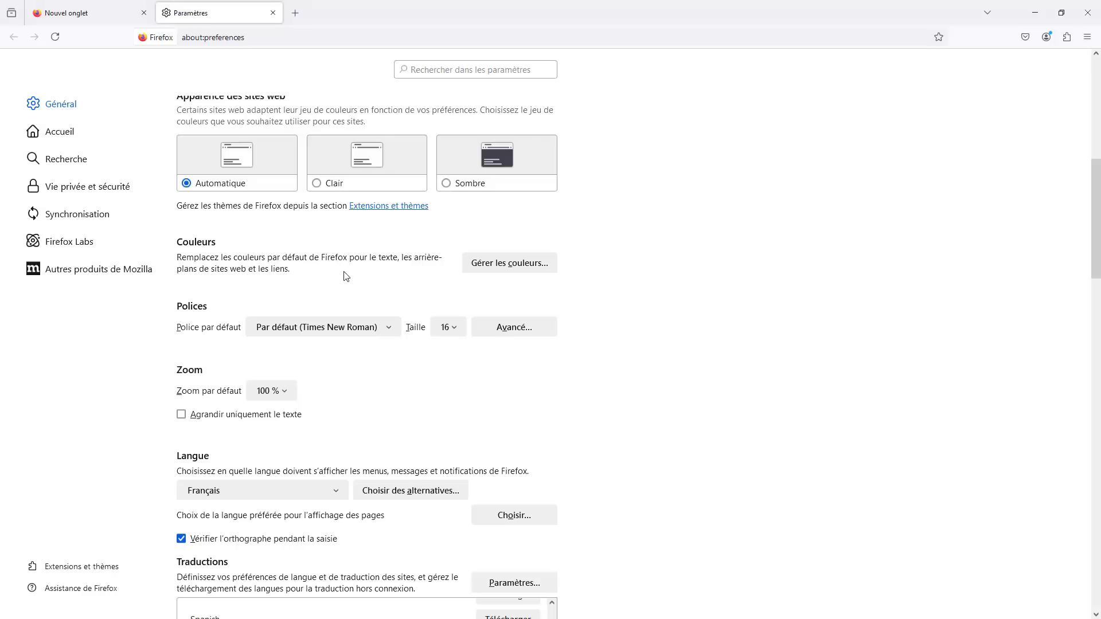
Open about:config in a new tab and accept the risk to reach the advanced preferences.
key(ctrl+t)
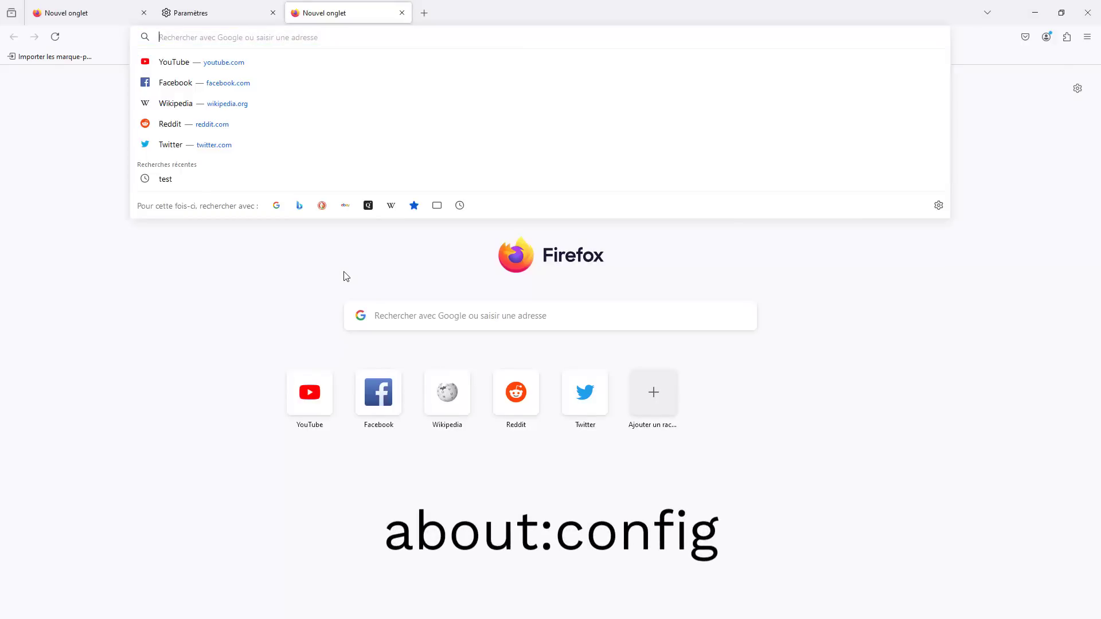
text(about:config)
key(Return)
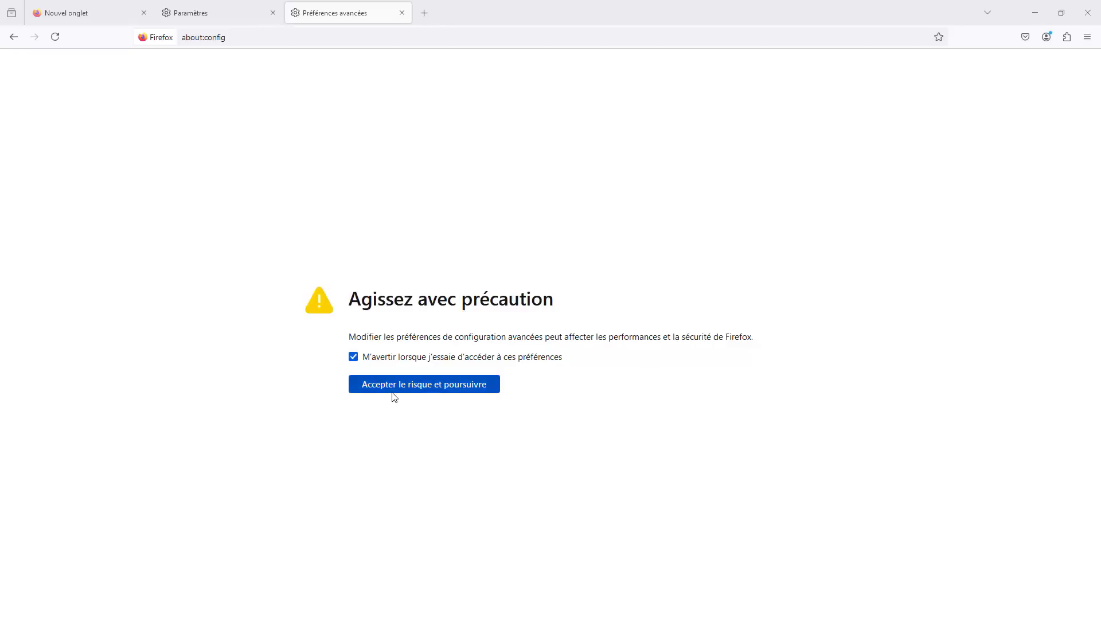
click(446, 392)
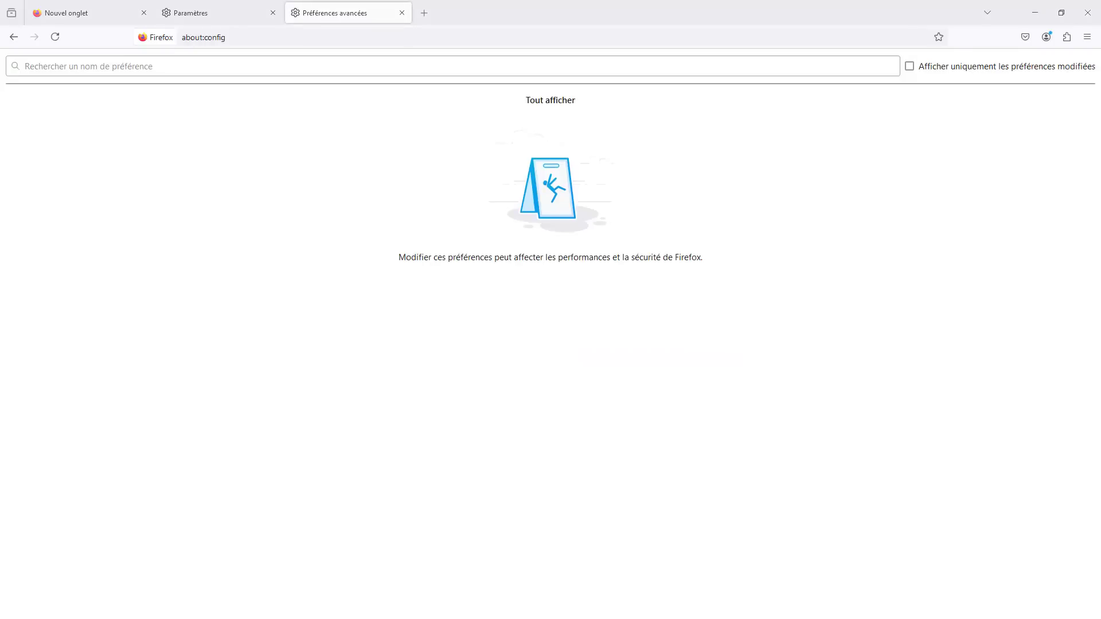
Find the preferences matching layout.css.dev and set layout.css.devPixelsPerPx to 1.5.
click(322, 62)
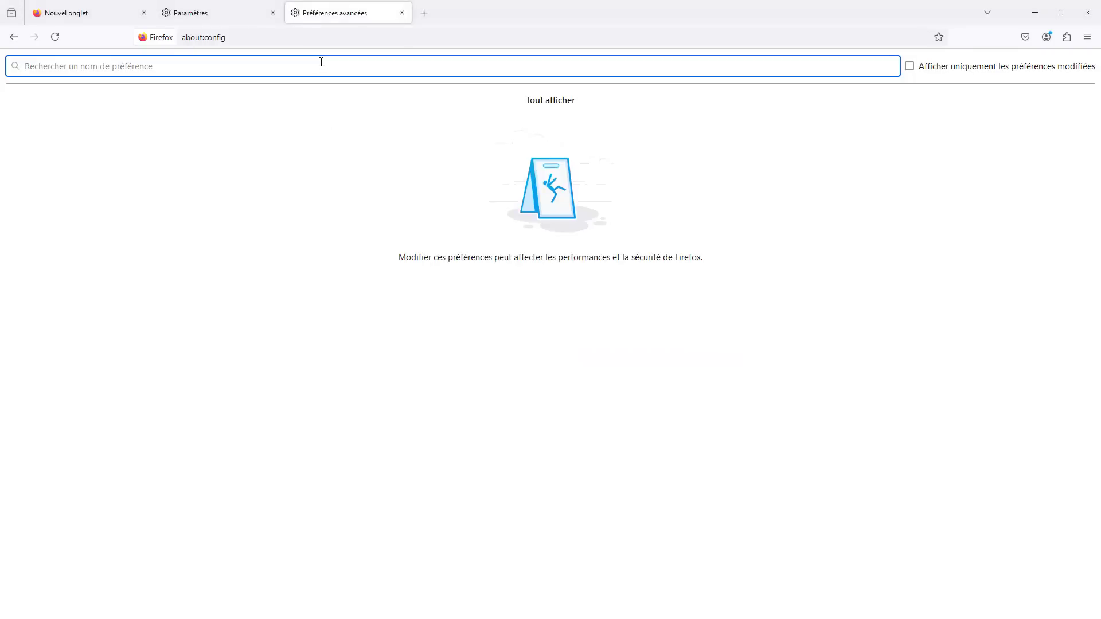
text(layout.css.d)
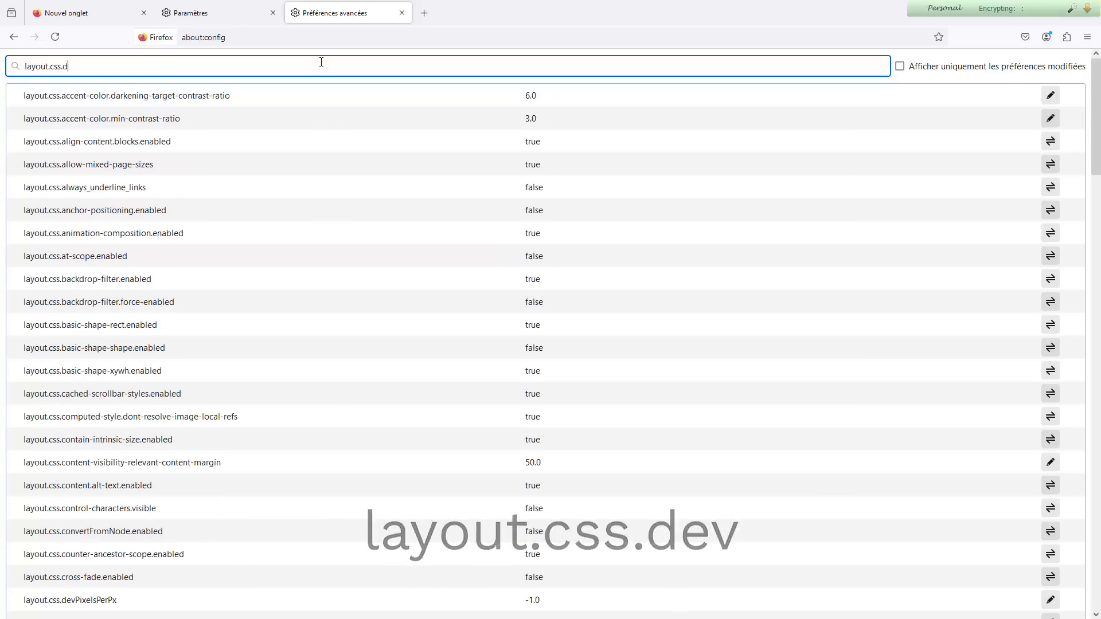
text(ev)
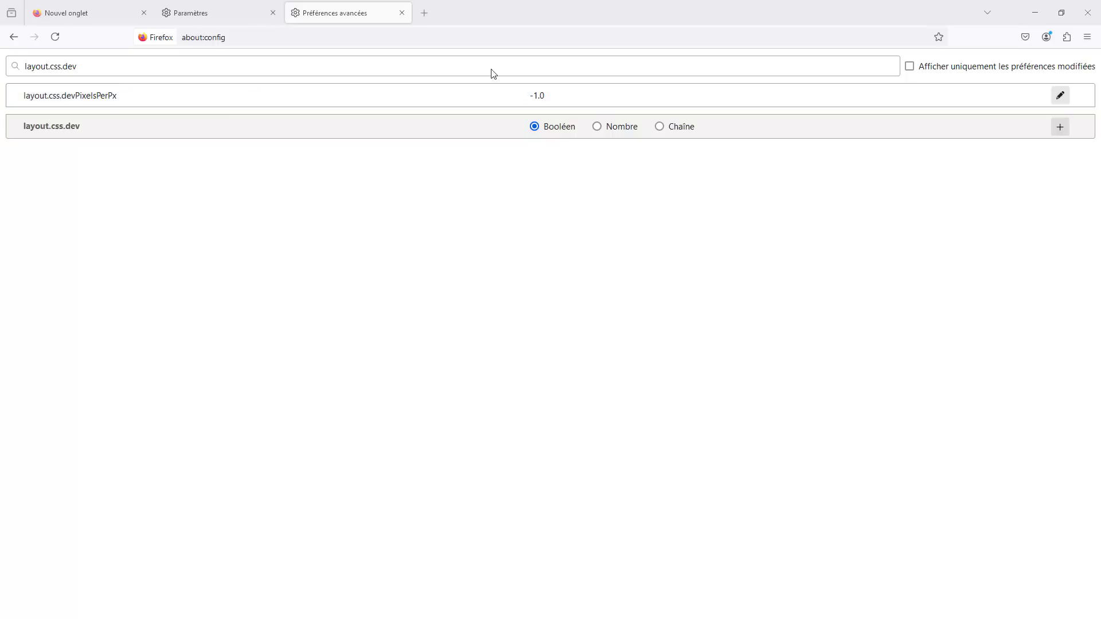
double_click(541, 95)
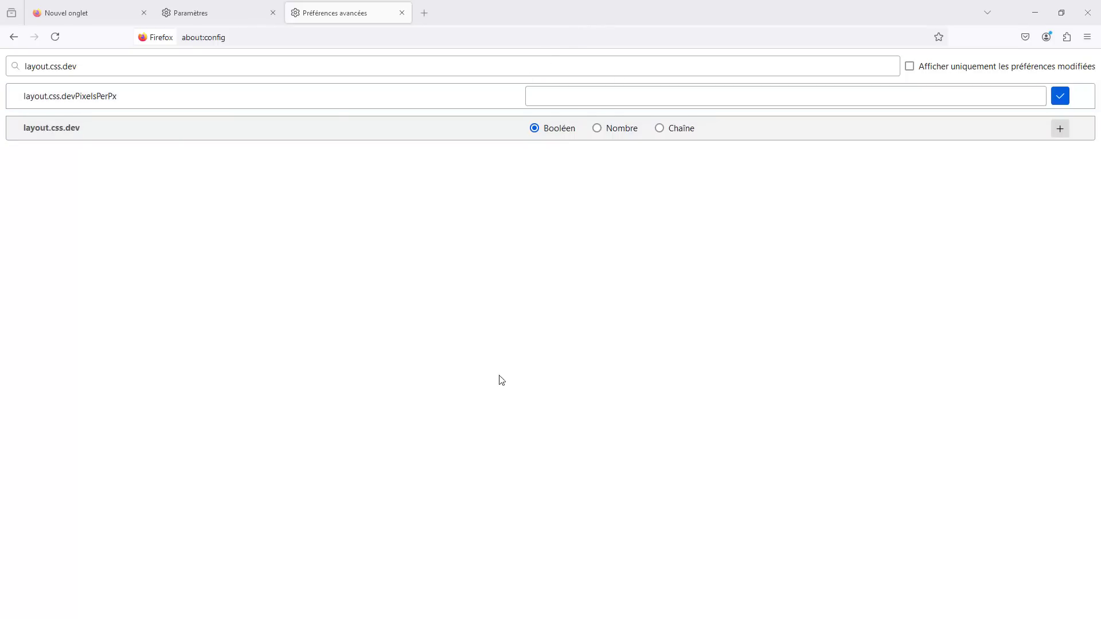
click(580, 94)
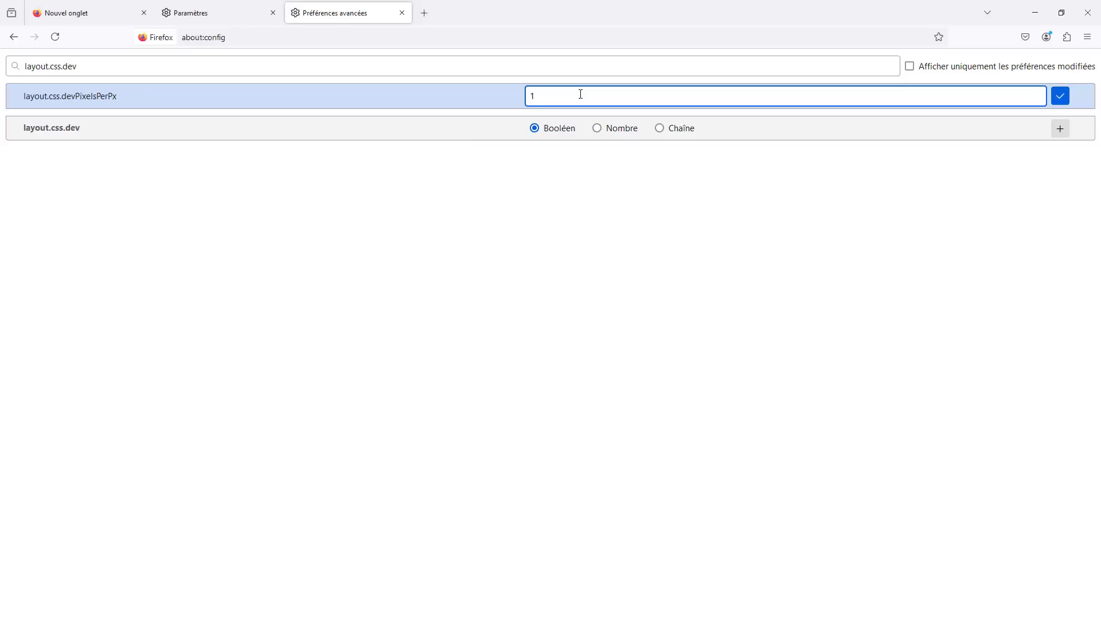
text(1.5)
click(1060, 95)
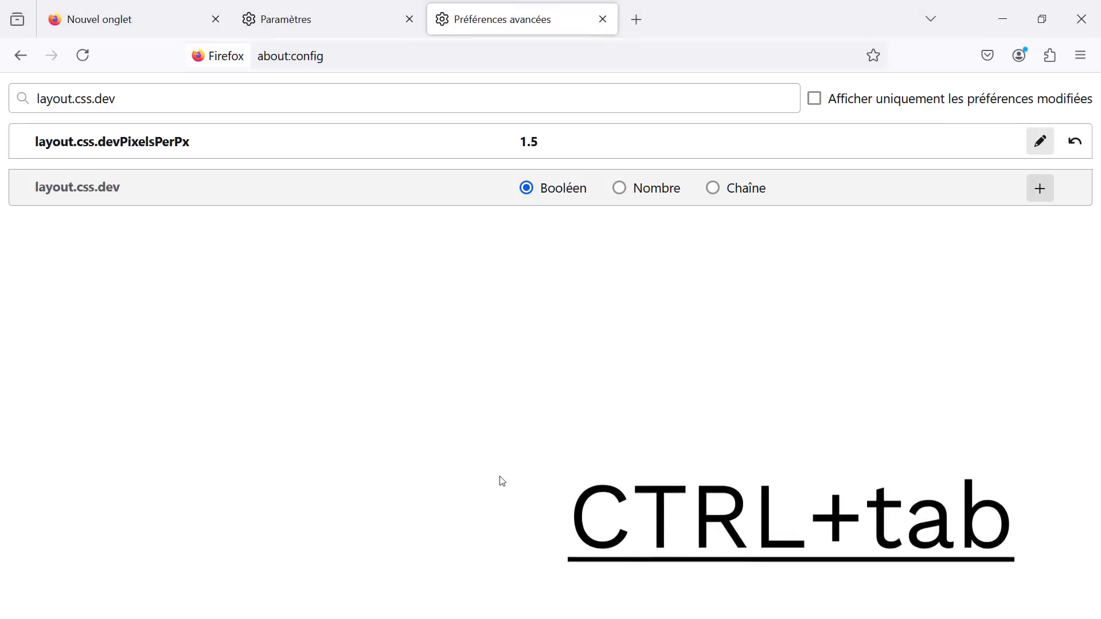
Return to the Paramètres tab and examine the remaining General options for language, files, DRM, updates, performance and navigation.
key(ctrl+Tab)
key(ctrl+Tab)
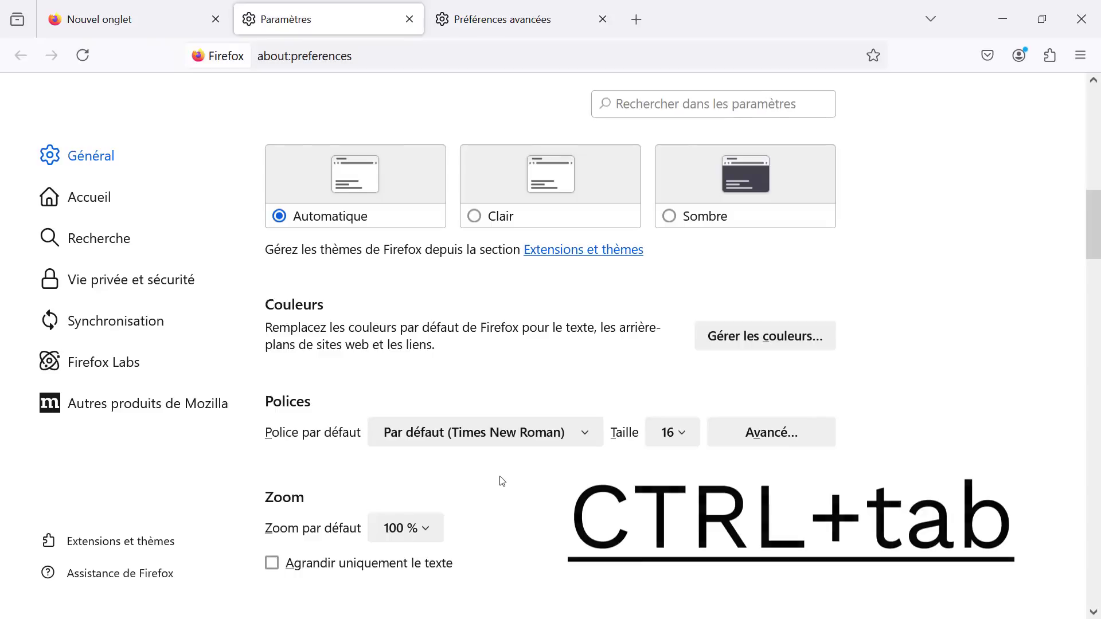
scroll(575, 468, down, 7)
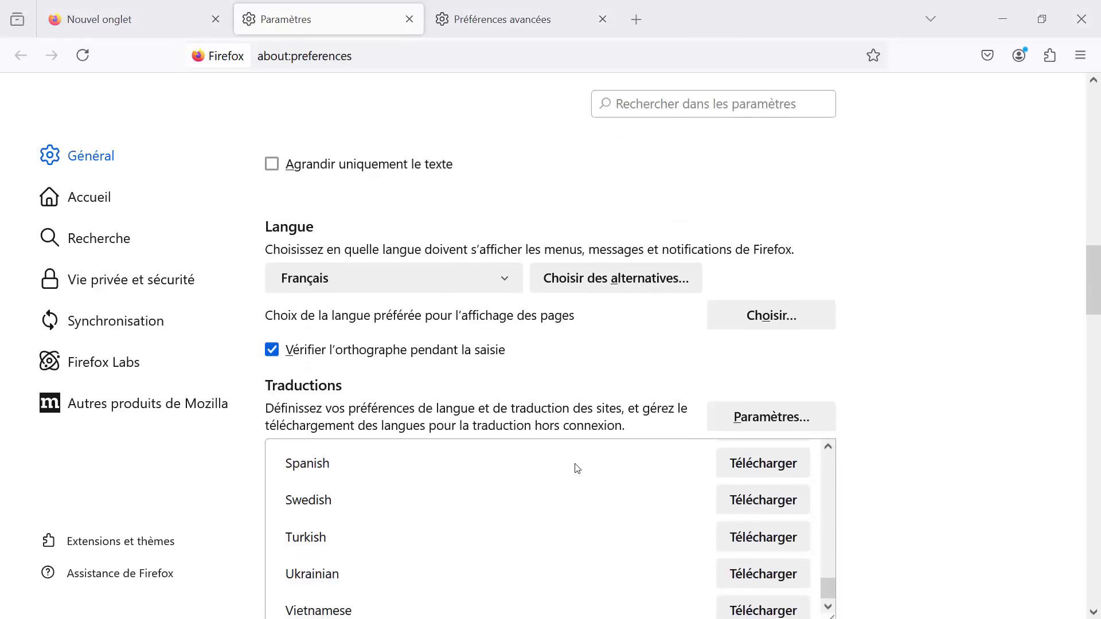
scroll(577, 469, down, 8)
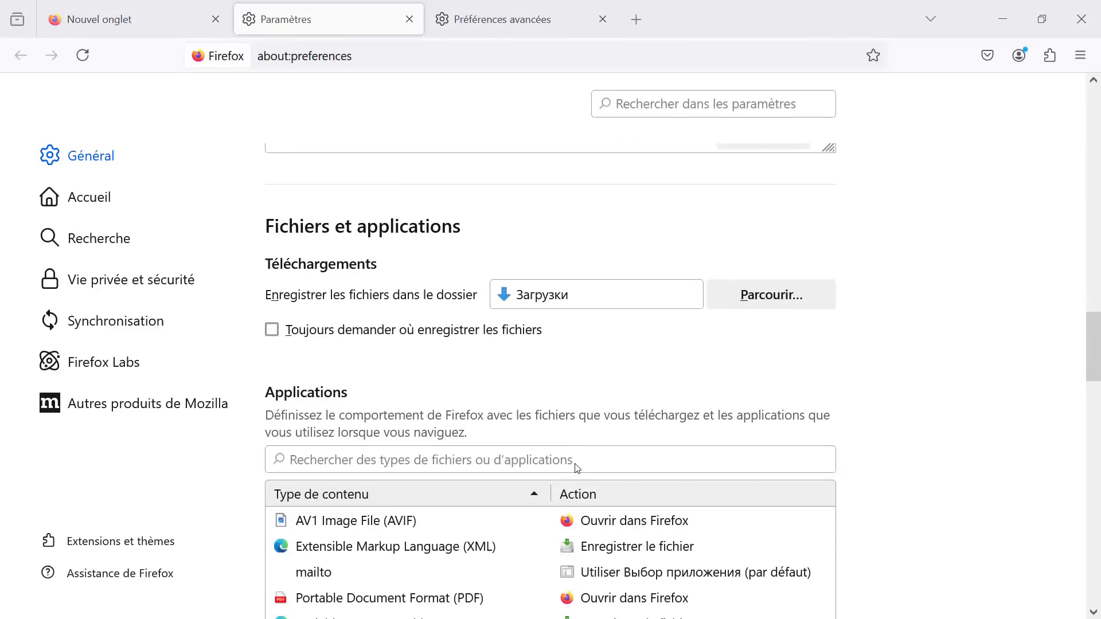
scroll(578, 469, down, 9)
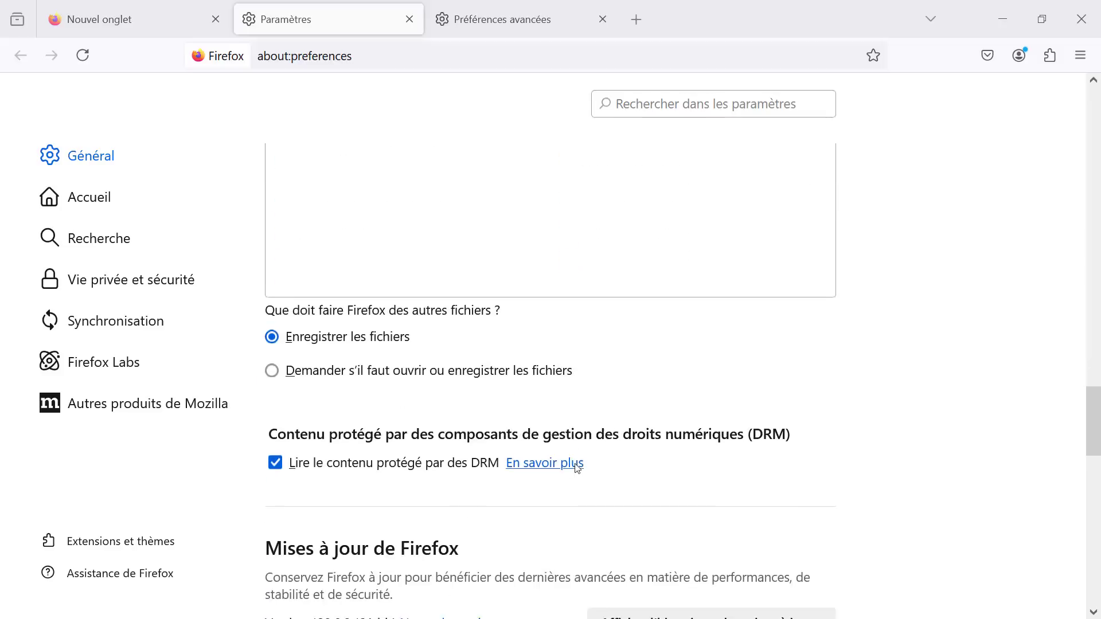
scroll(576, 466, down, 2)
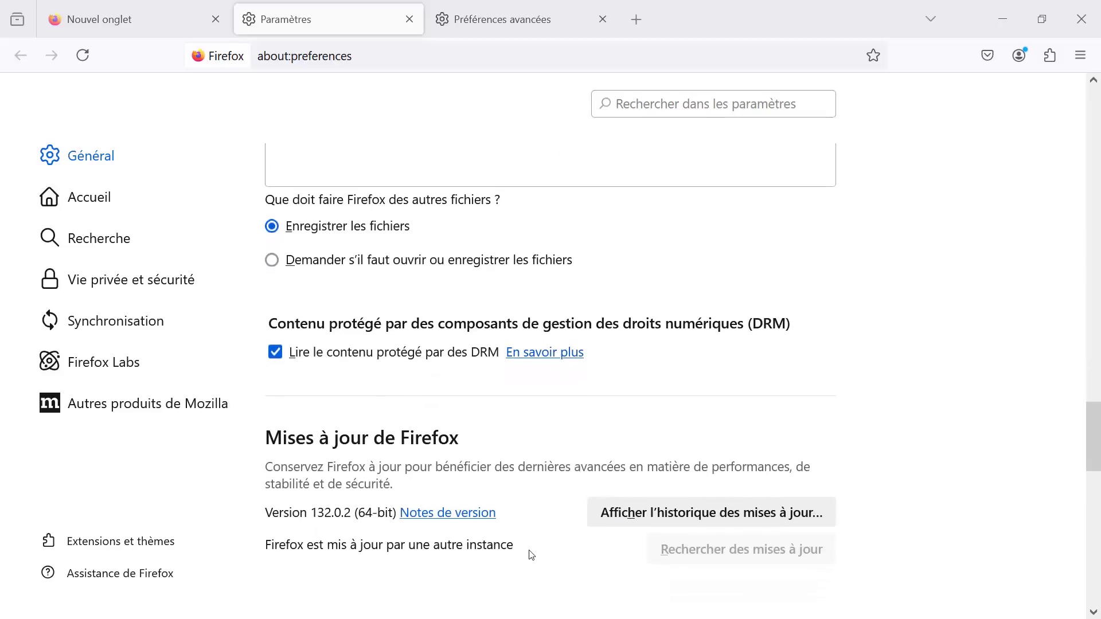
scroll(531, 555, down, 3)
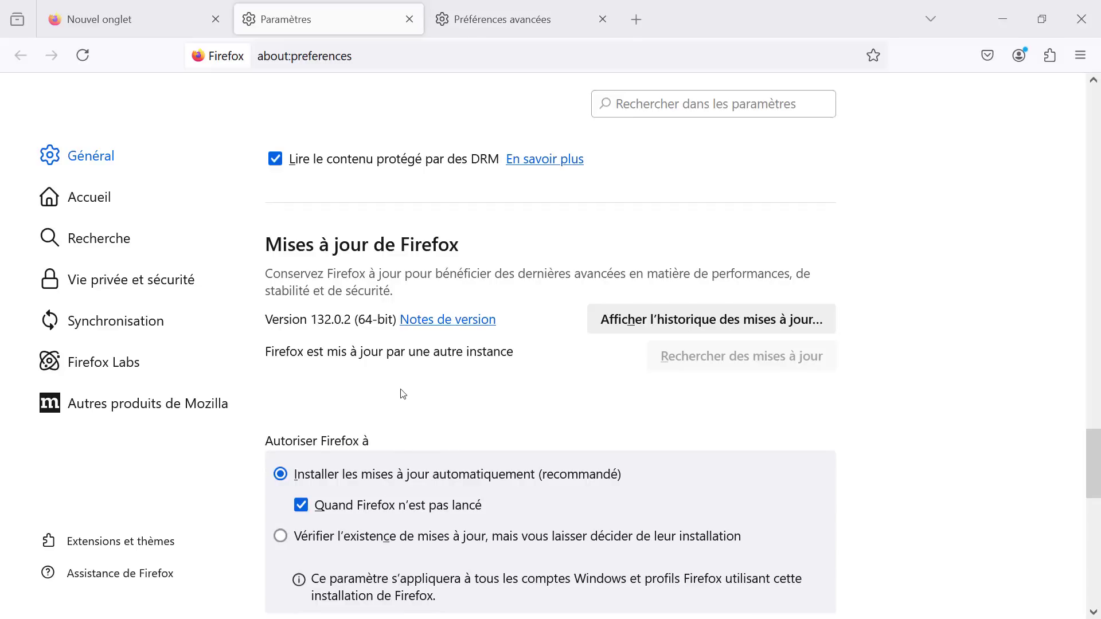
scroll(403, 394, down, 7)
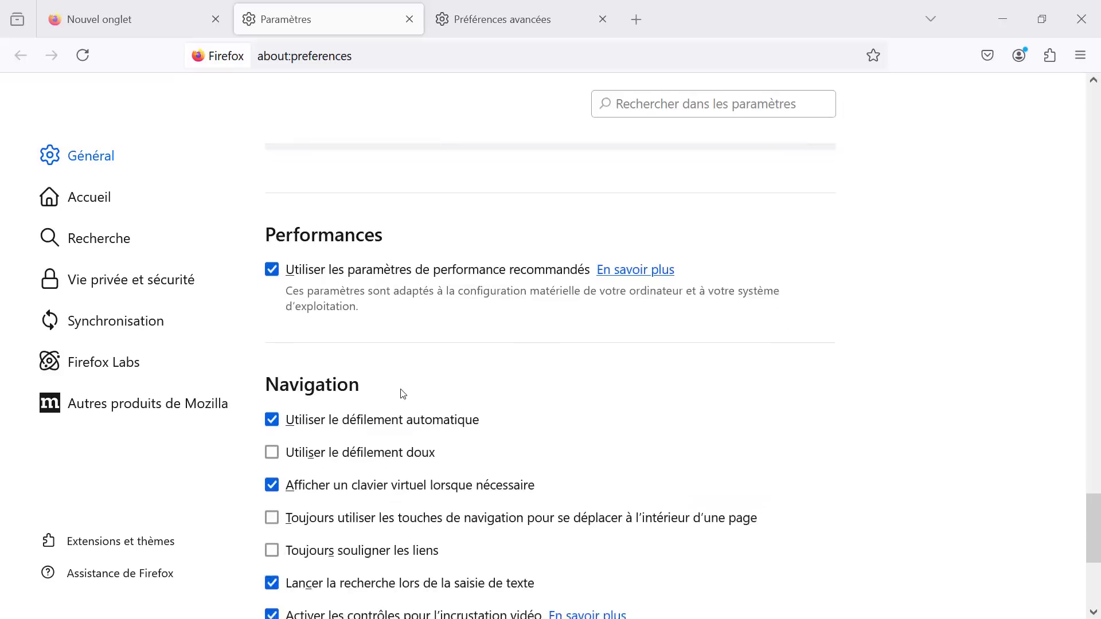
scroll(404, 394, down, 5)
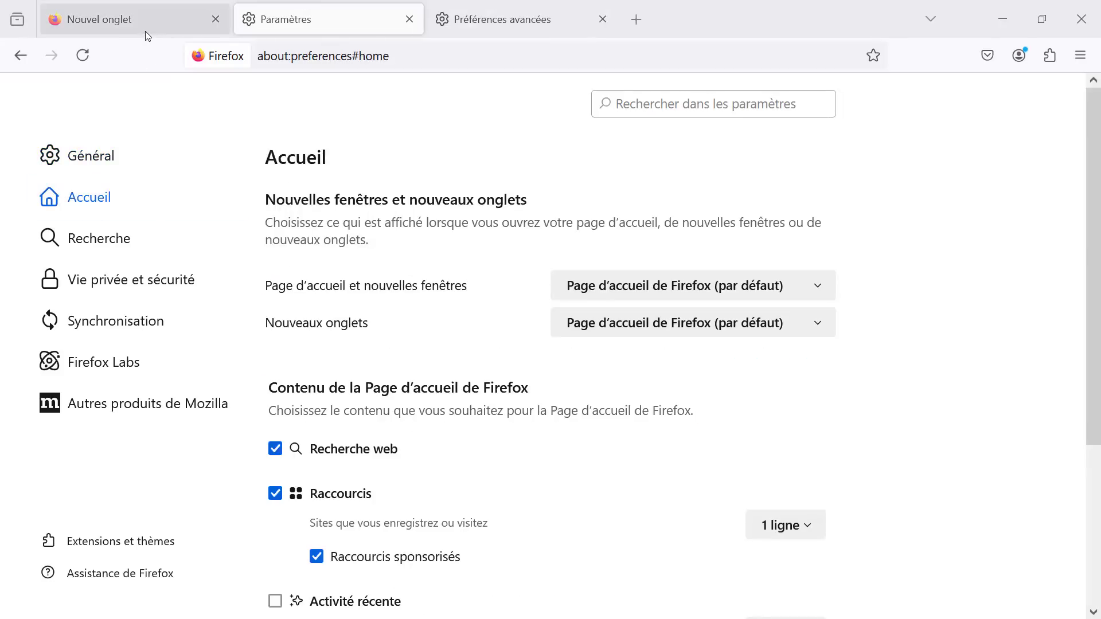
Check the shortcuts on the new tab page and return to the Accueil settings.
click(147, 36)
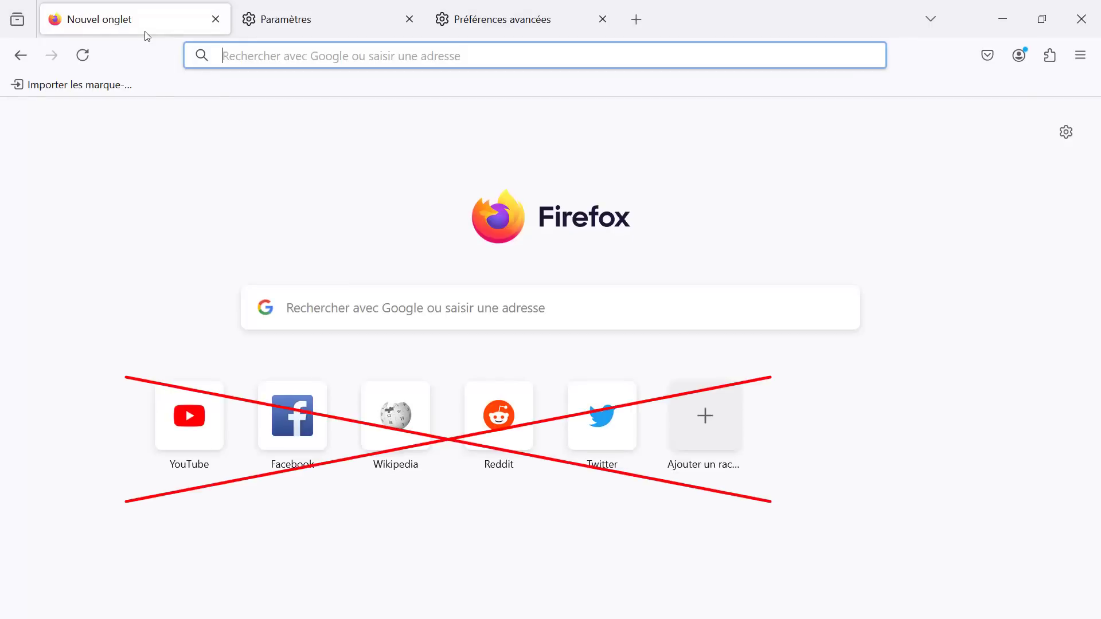
click(330, 23)
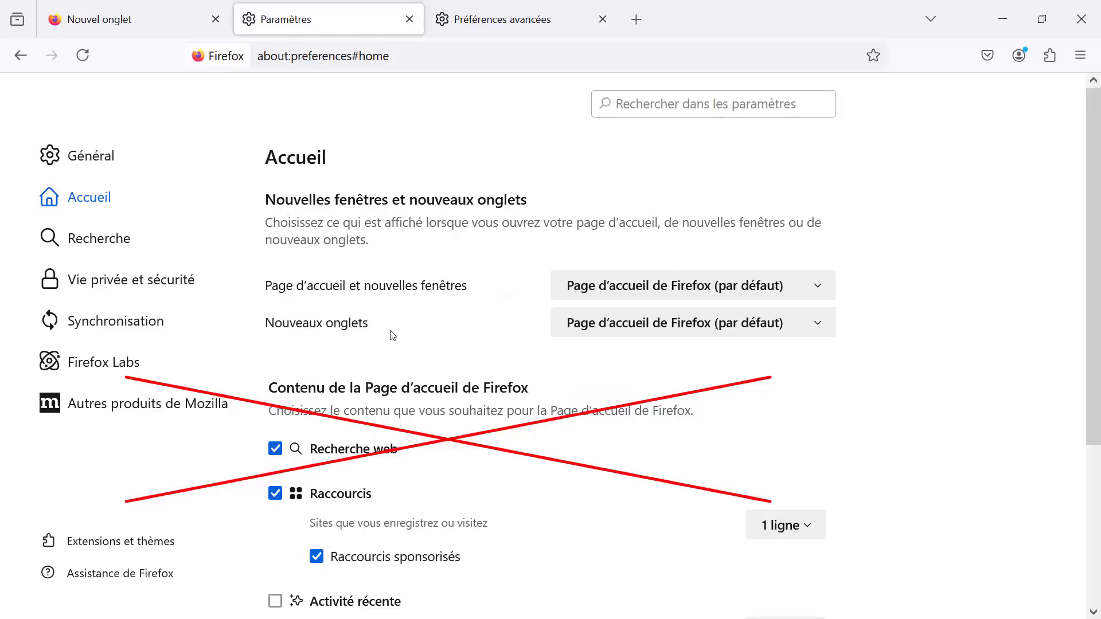
Disable Recherche web and Raccourcis in the Firefox home page content, check the new tab page, and return to the settings.
scroll(393, 336, down, 3)
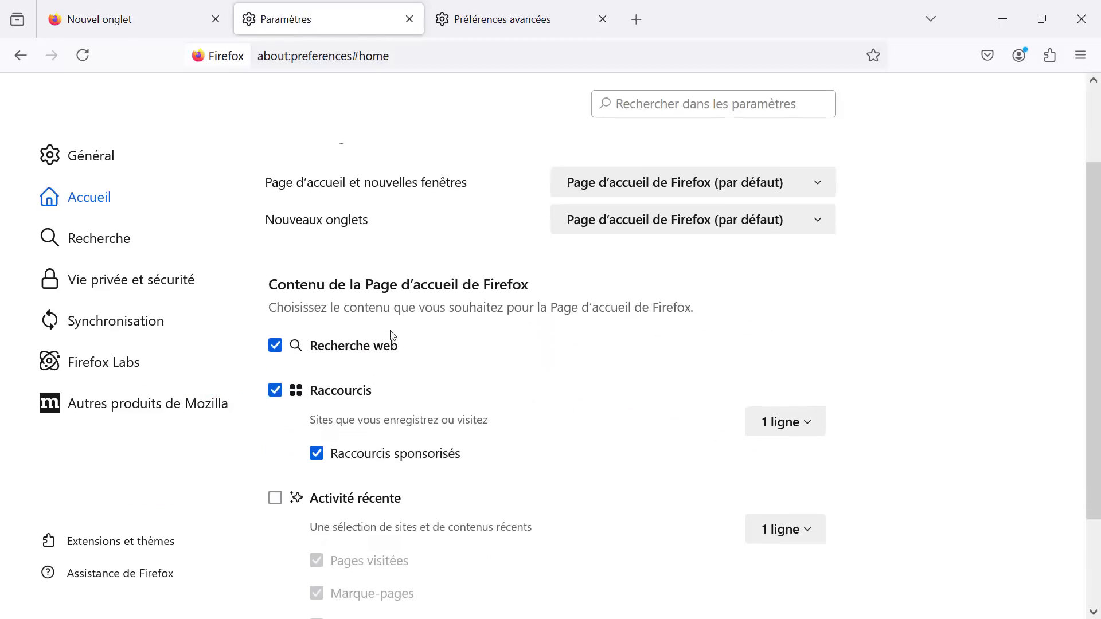
click(276, 344)
click(276, 387)
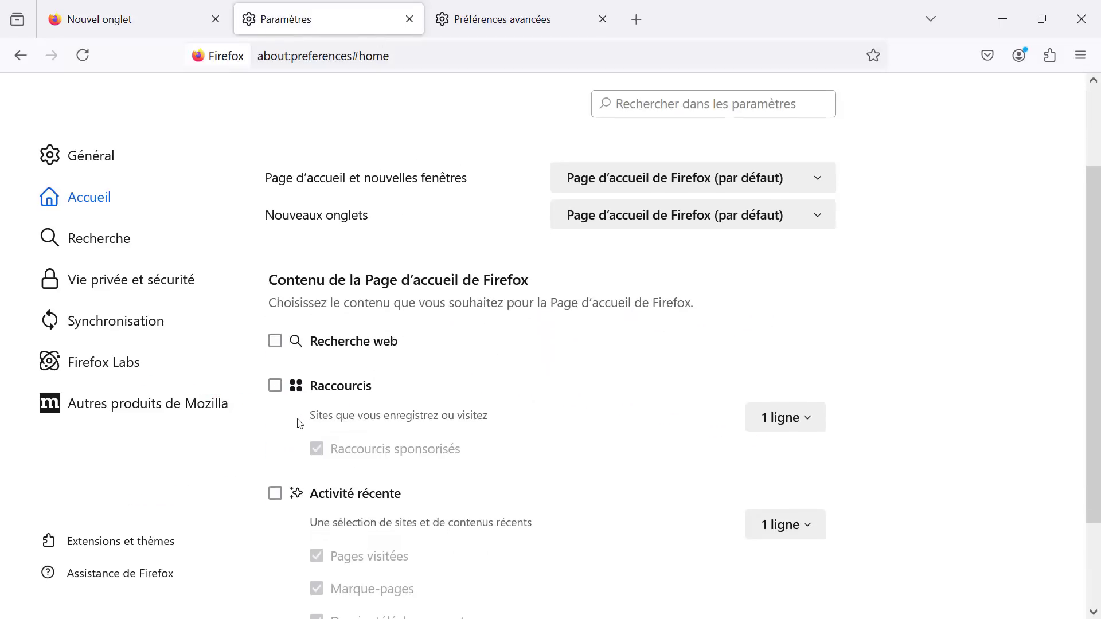
click(120, 5)
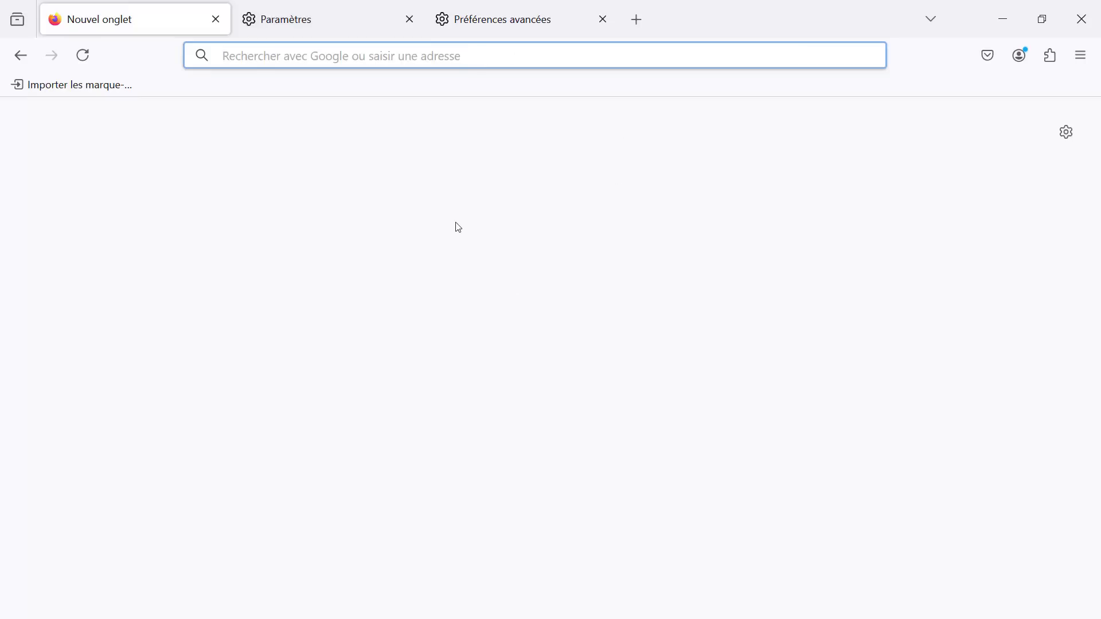
click(321, 466)
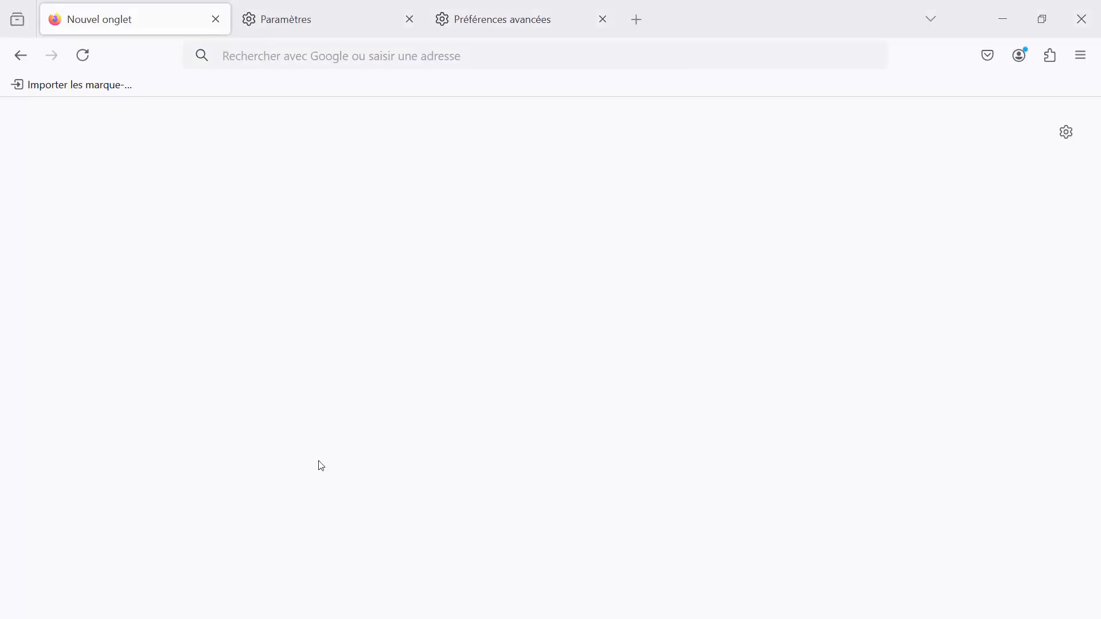
click(360, 8)
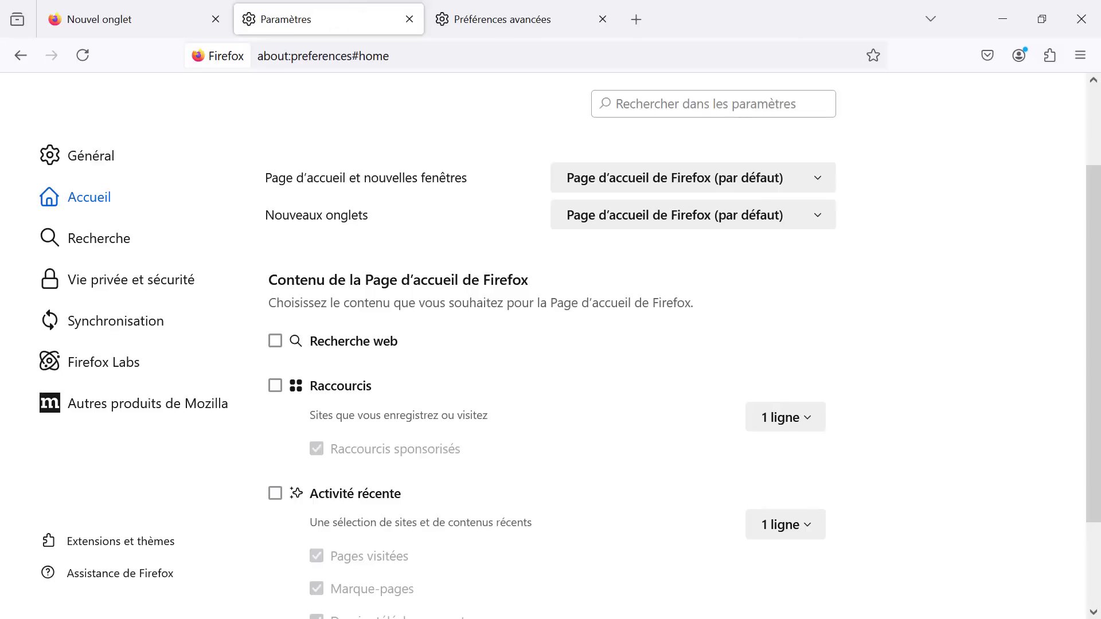
scroll(551, 344, down, 2)
Open the Recherche settings and set DuckDuckGo as the default search engine.
click(99, 238)
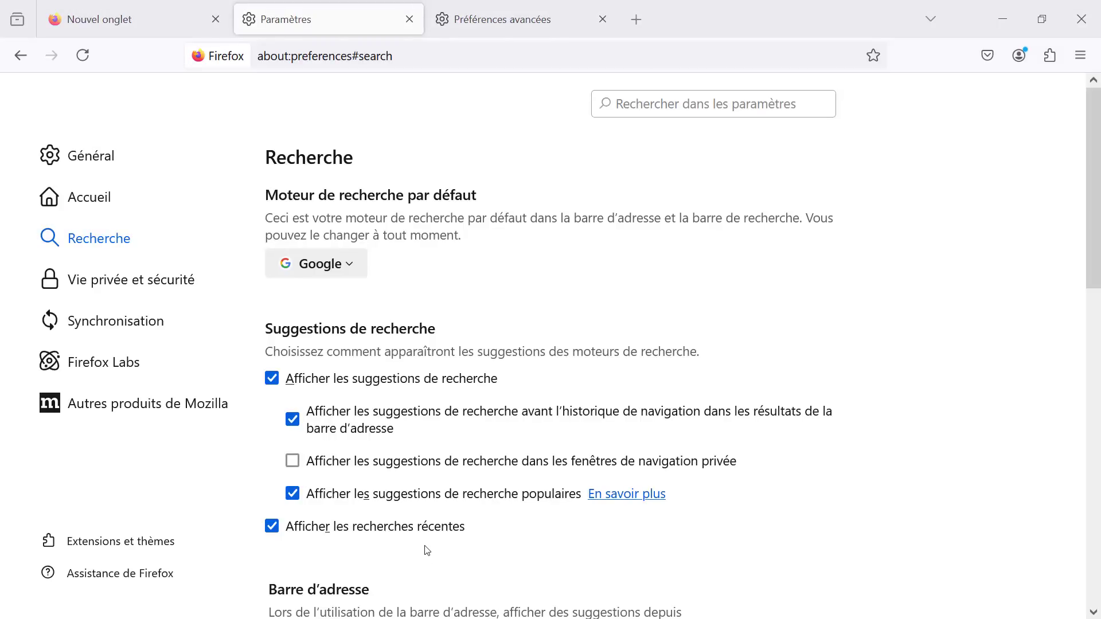
click(347, 267)
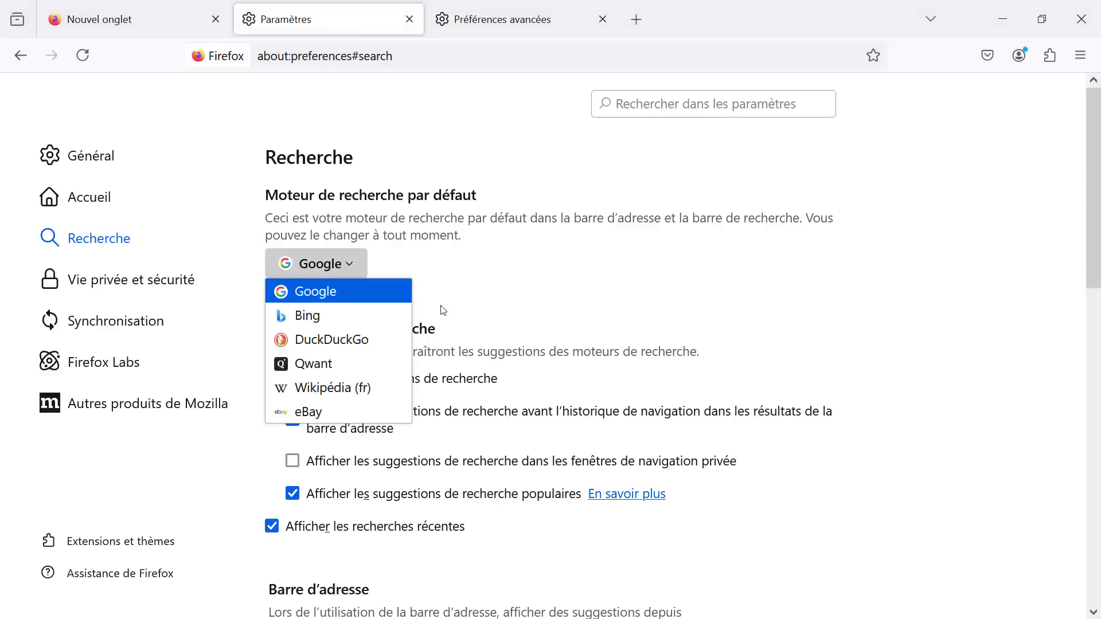
click(376, 344)
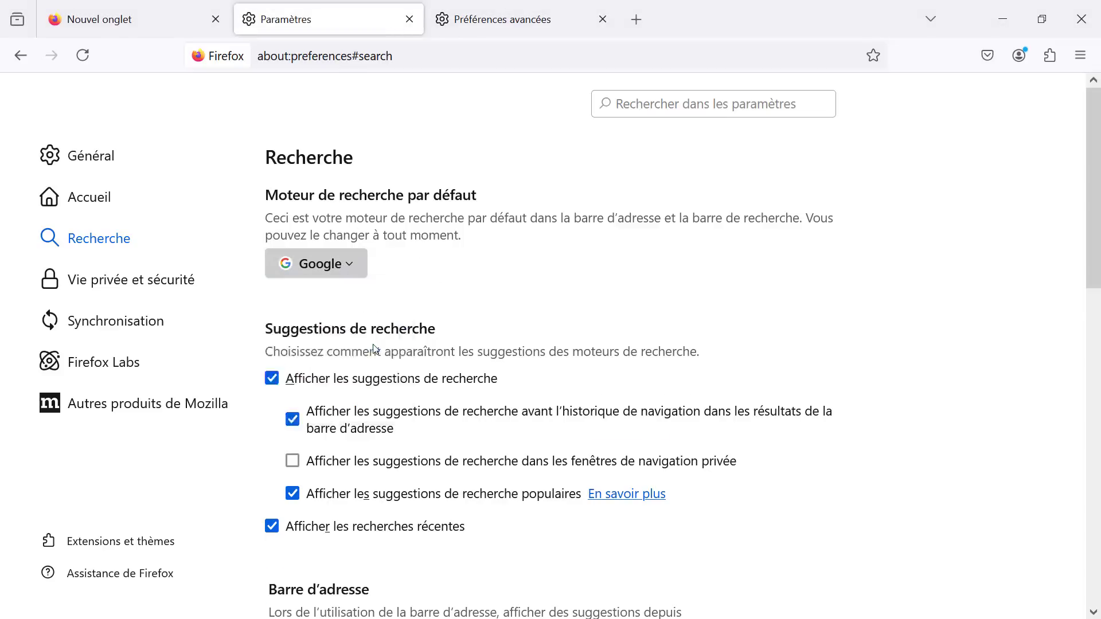
Turn off the display of search suggestions and of recent searches.
scroll(376, 344, down, 1)
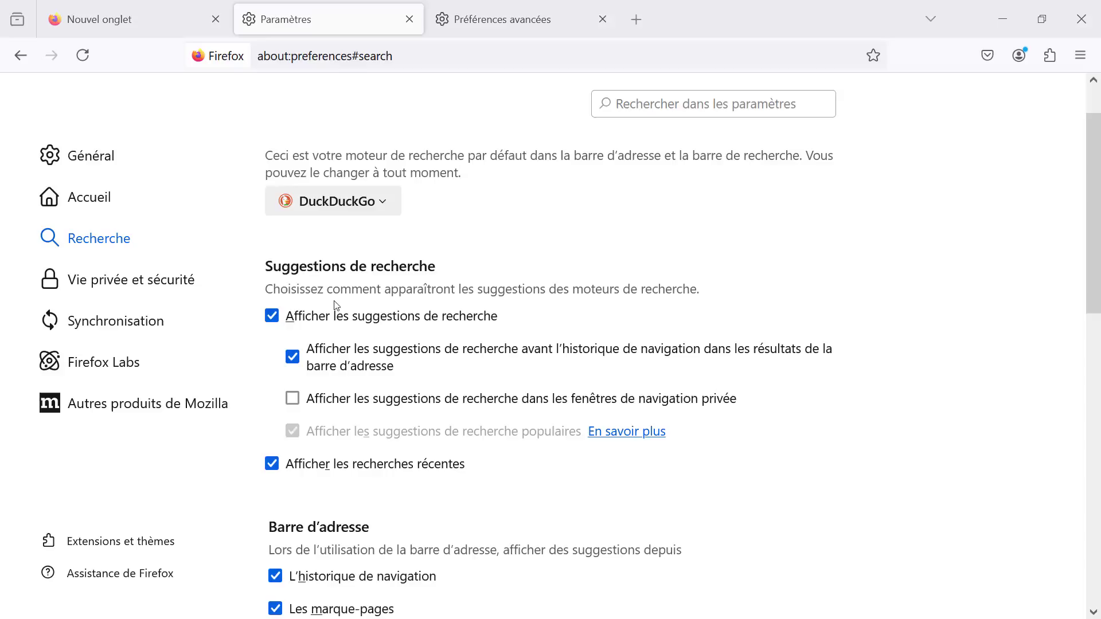
click(311, 320)
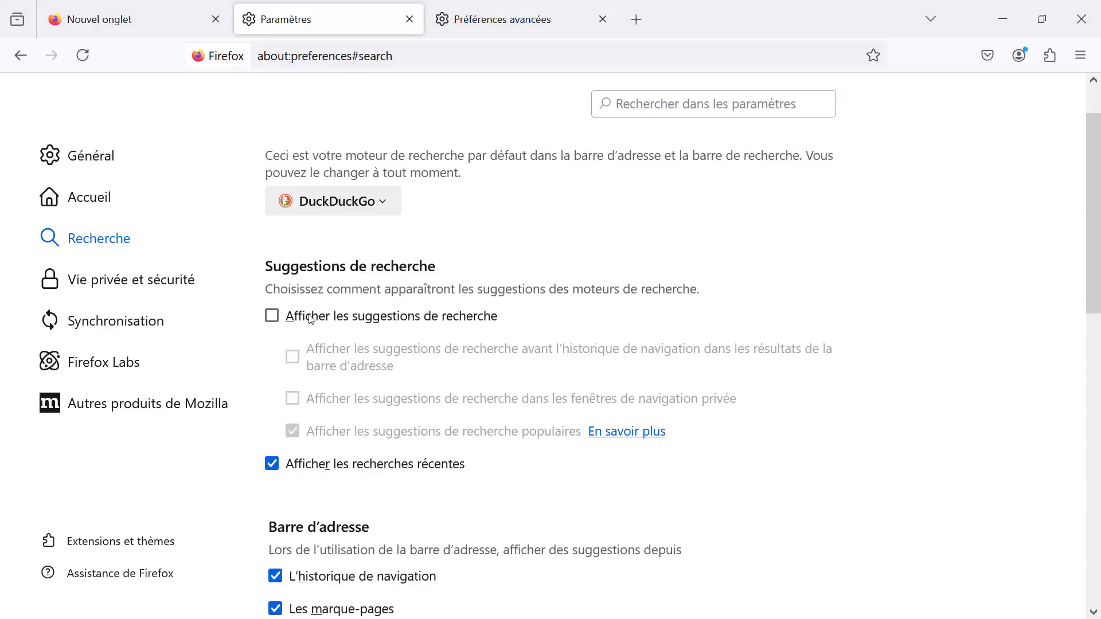
click(293, 473)
Turn off address bar suggestions from browsing history, bookmarks, open tabs, shortcuts and search engines.
scroll(294, 473, down, 3)
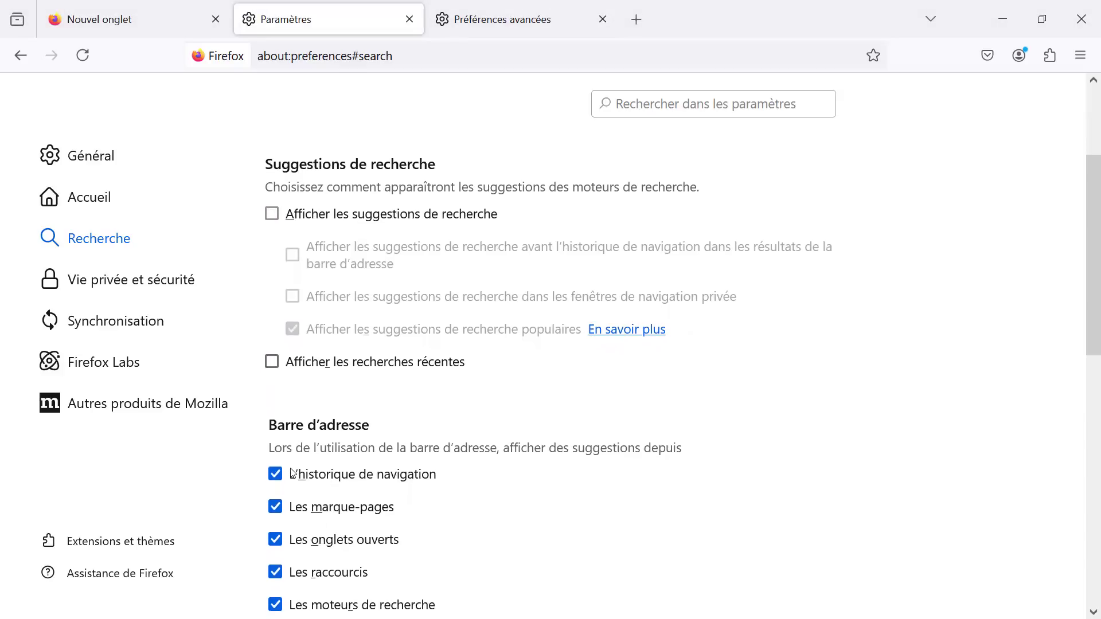
click(374, 394)
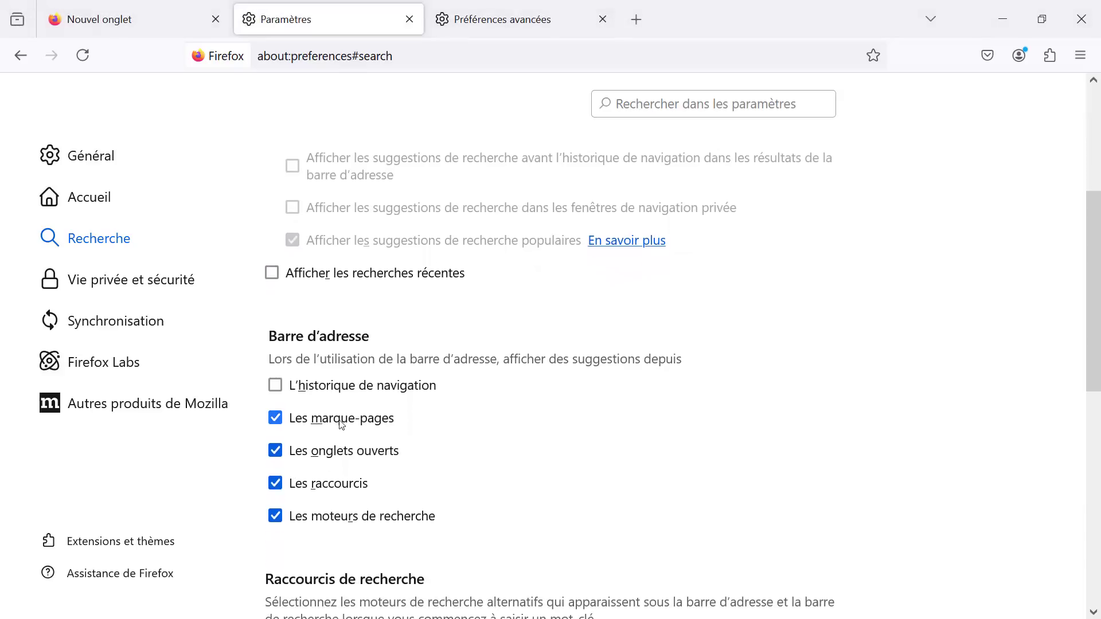
click(331, 424)
click(320, 454)
click(304, 489)
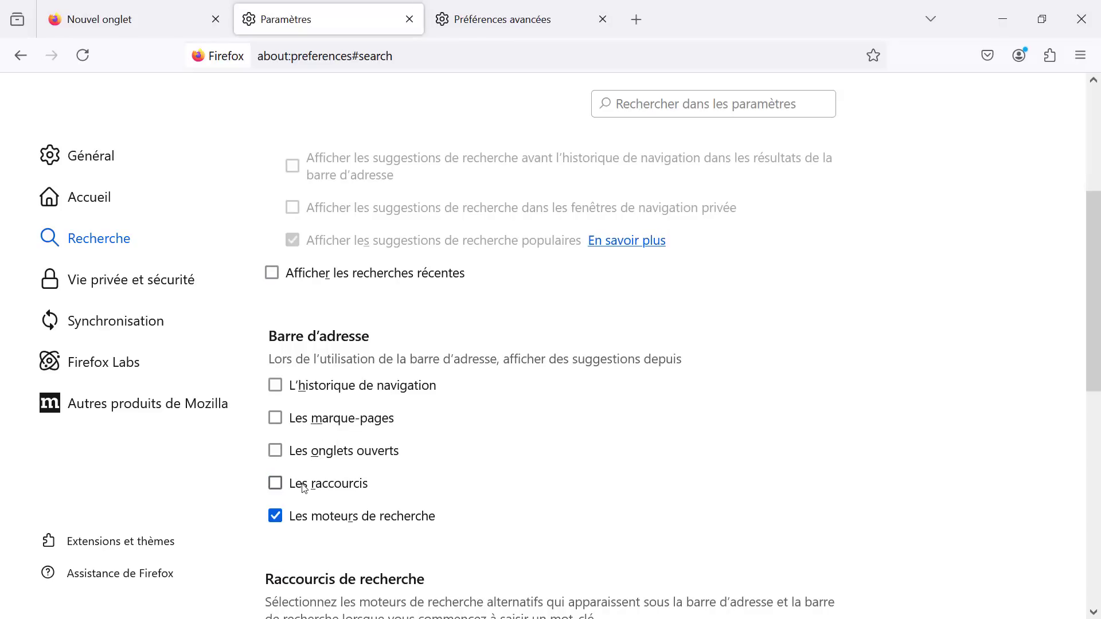
click(310, 525)
Remove Google, Bing, Qwant, Wikipédia (fr) and eBay from the search shortcuts list.
scroll(367, 516, down, 5)
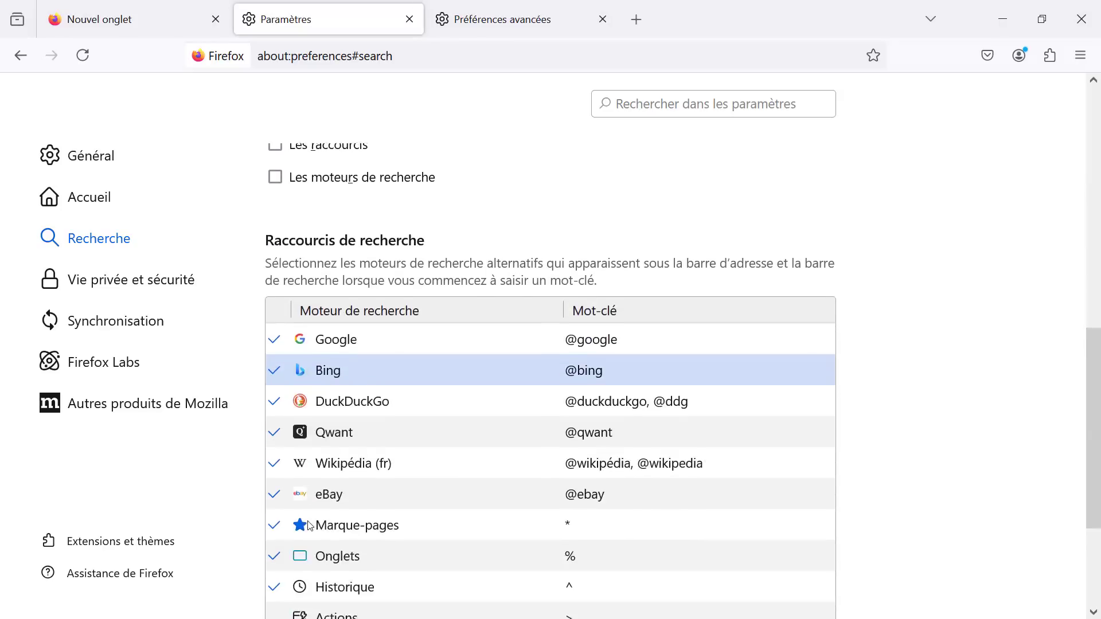
scroll(426, 559, up, 4)
scroll(426, 559, down, 2)
scroll(427, 559, down, 4)
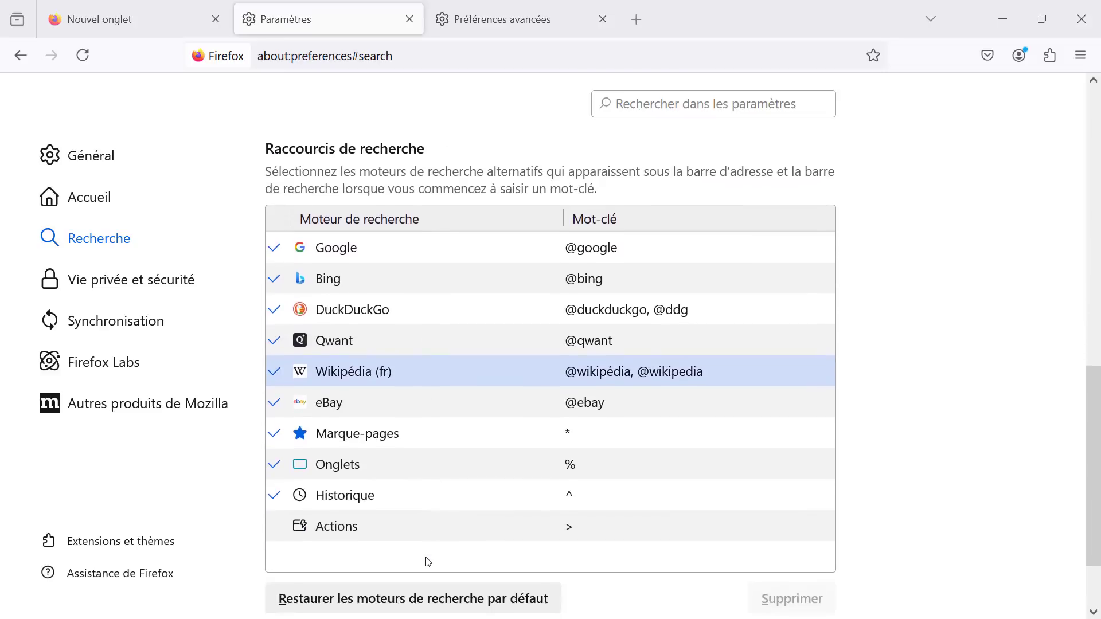
click(425, 246)
click(791, 599)
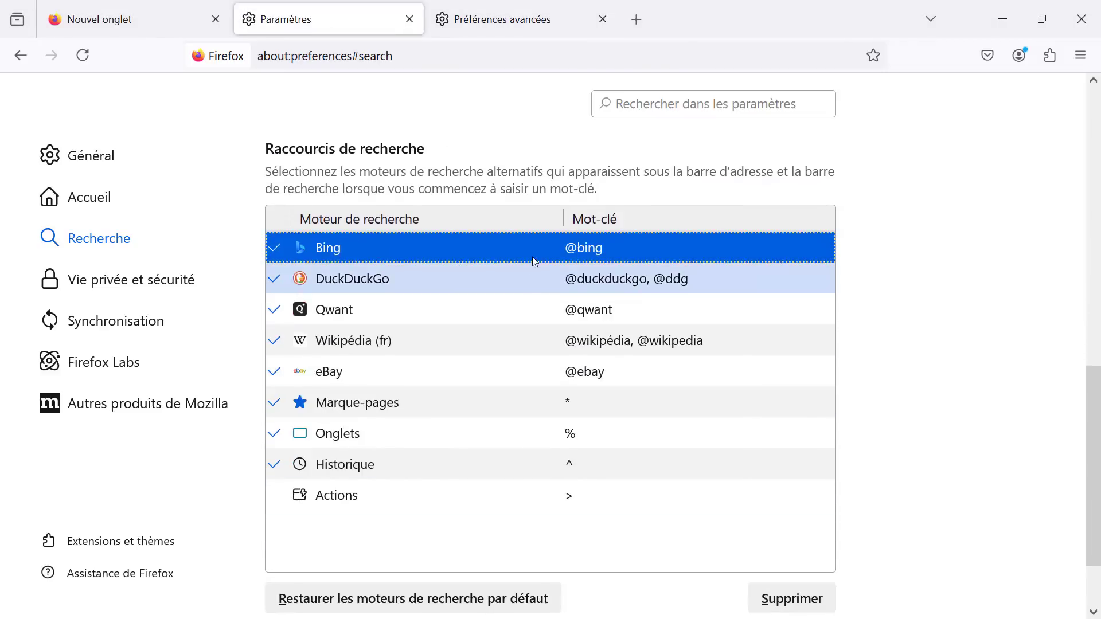
click(791, 598)
scroll(550, 373, down, 2)
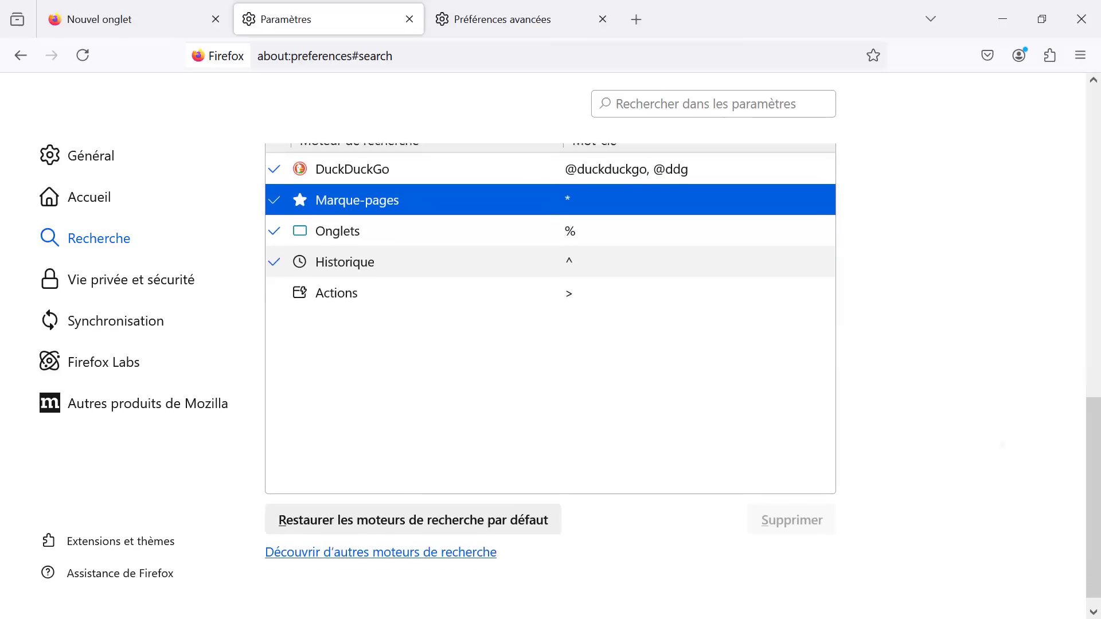
Browse the Mozilla add-ons catalogue for other search engines and open the Startpage extension's page.
scroll(550, 372, down, 1)
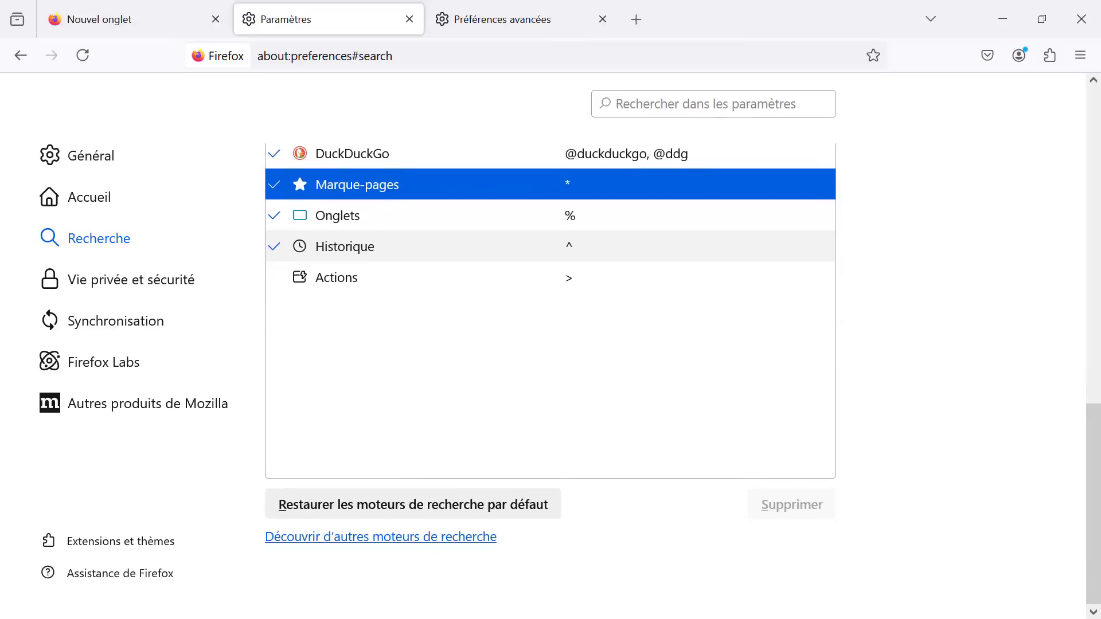
click(424, 537)
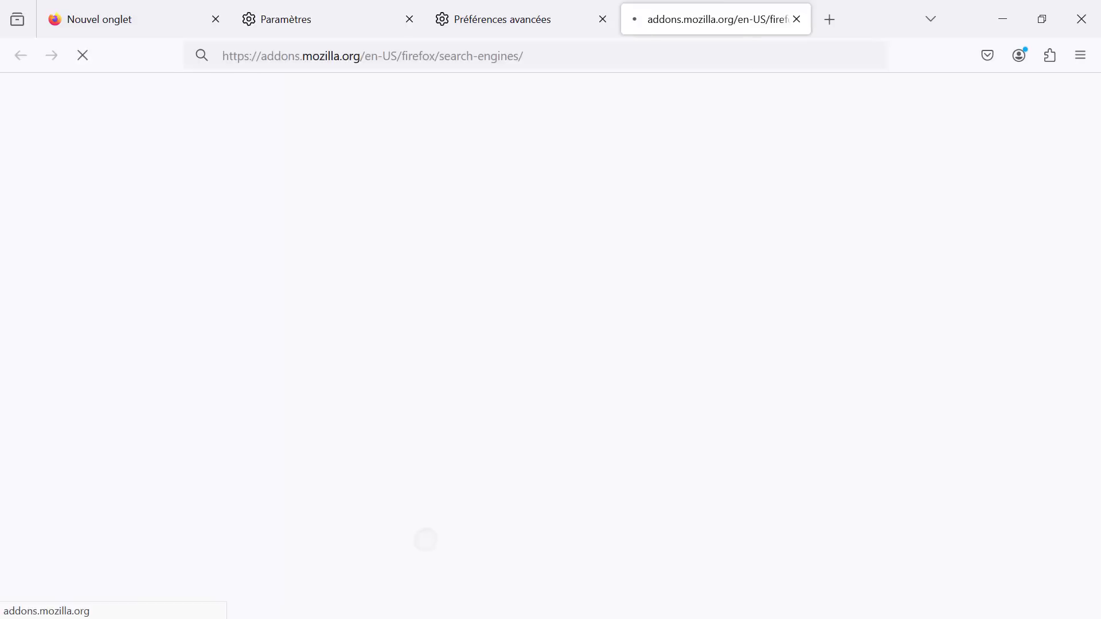
scroll(627, 355, down, 3)
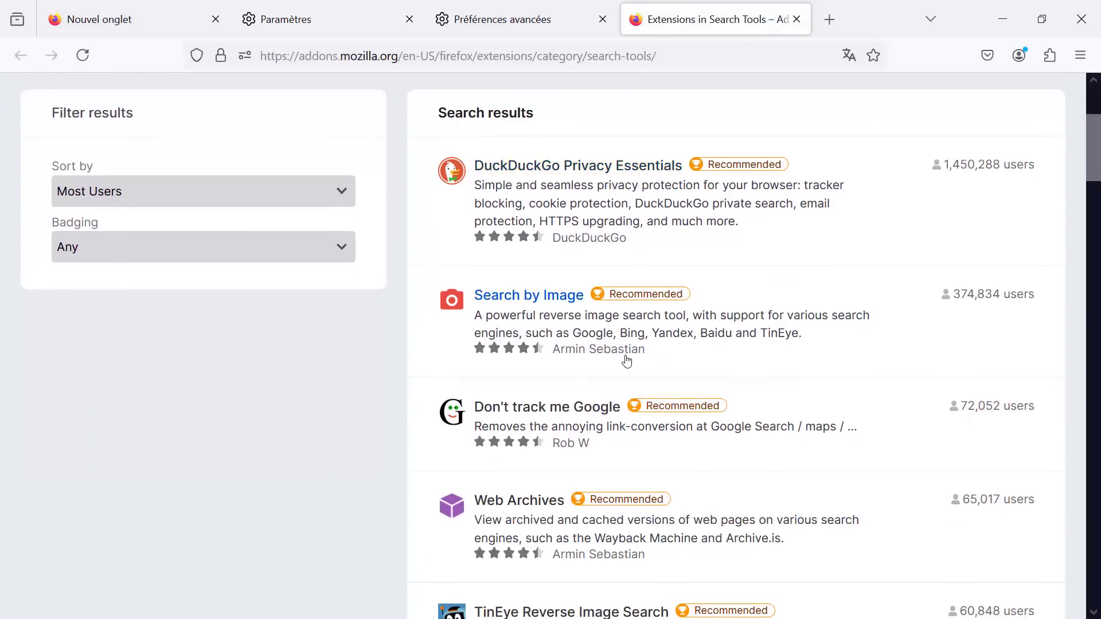
scroll(627, 360, down, 2)
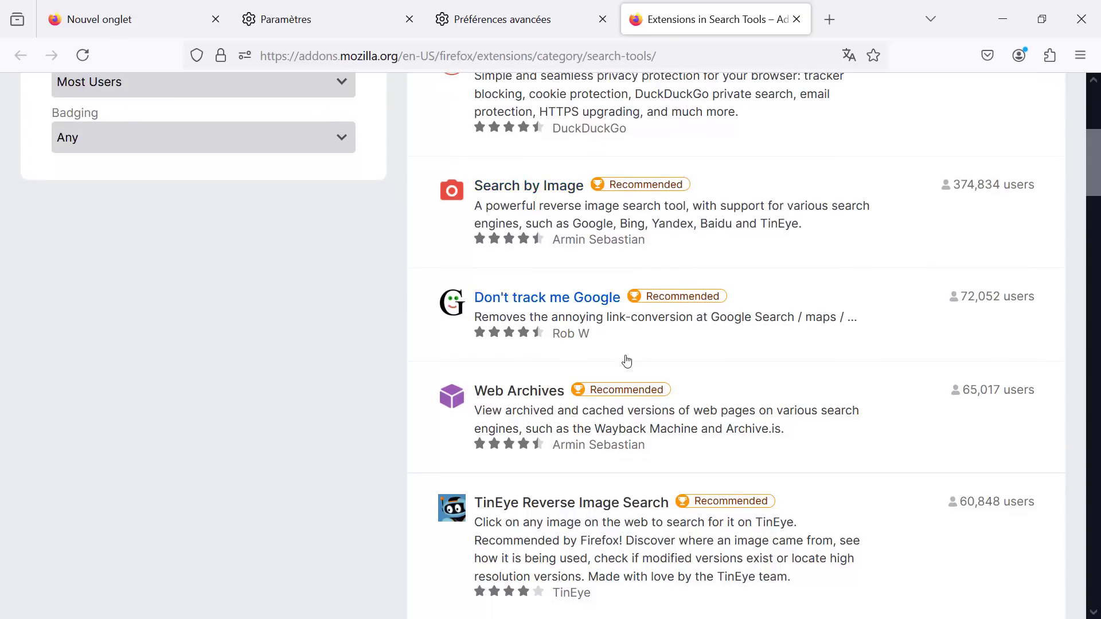
scroll(627, 361, down, 3)
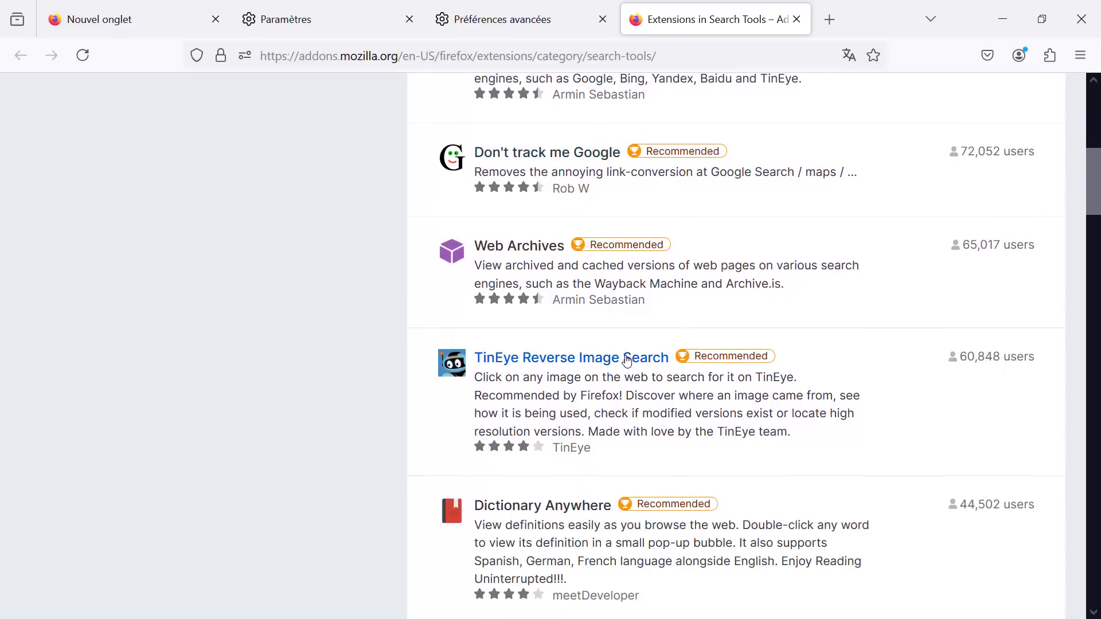
scroll(627, 361, down, 1)
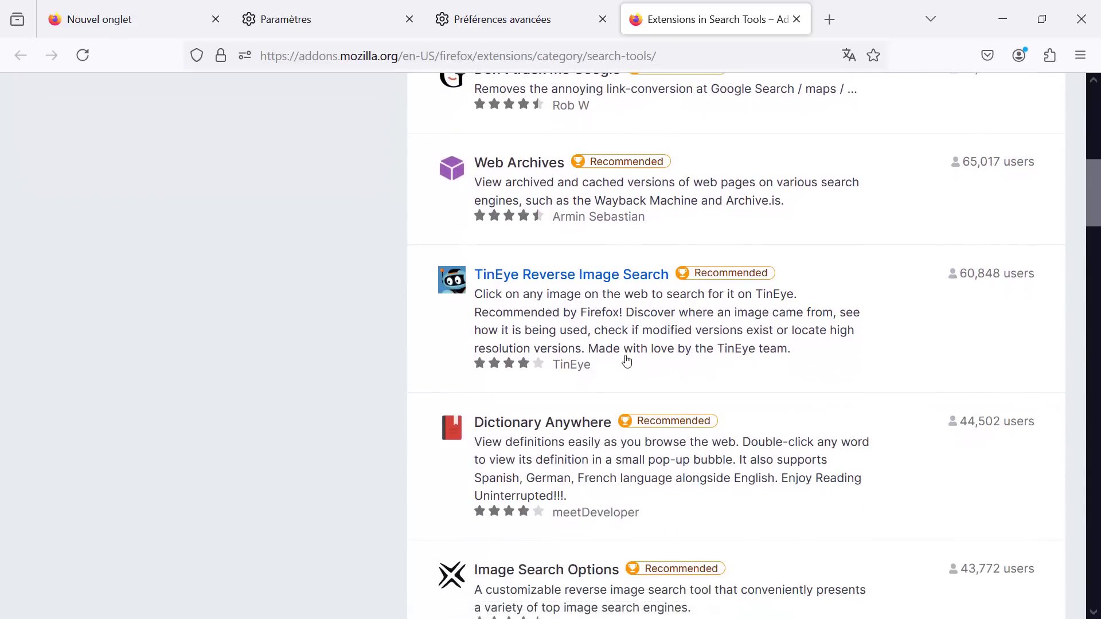
scroll(626, 361, down, 4)
scroll(627, 361, down, 15)
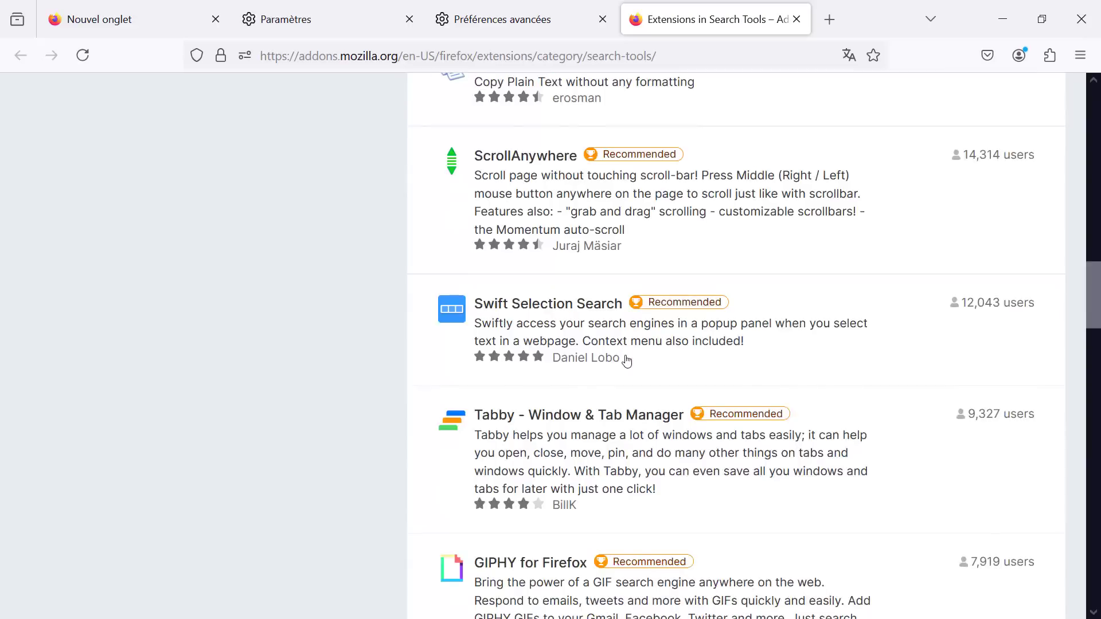
scroll(626, 362, down, 4)
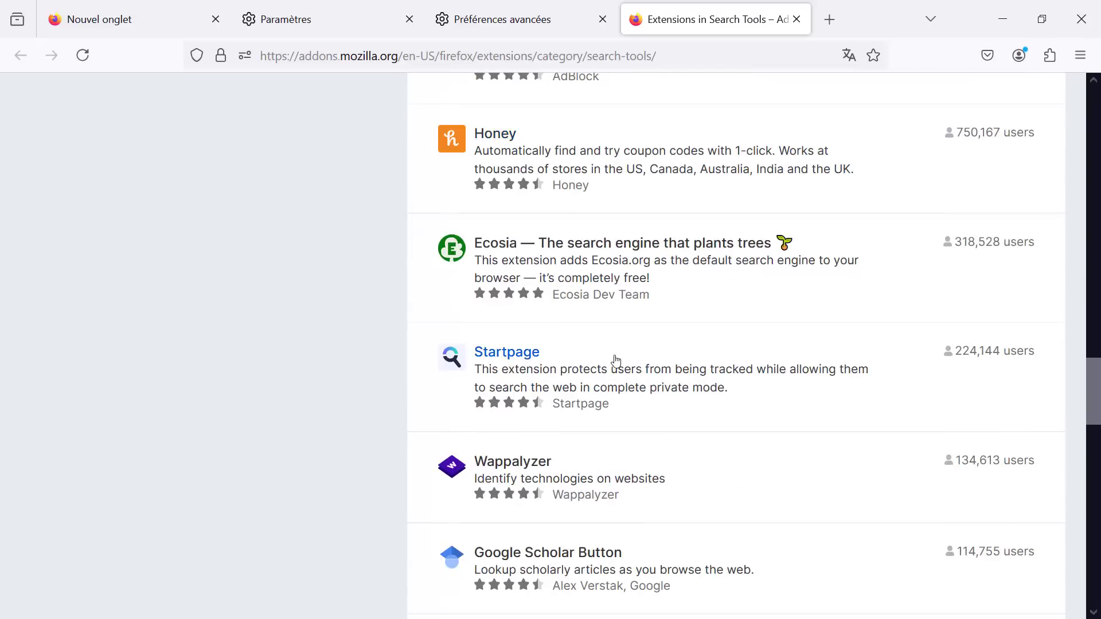
click(522, 358)
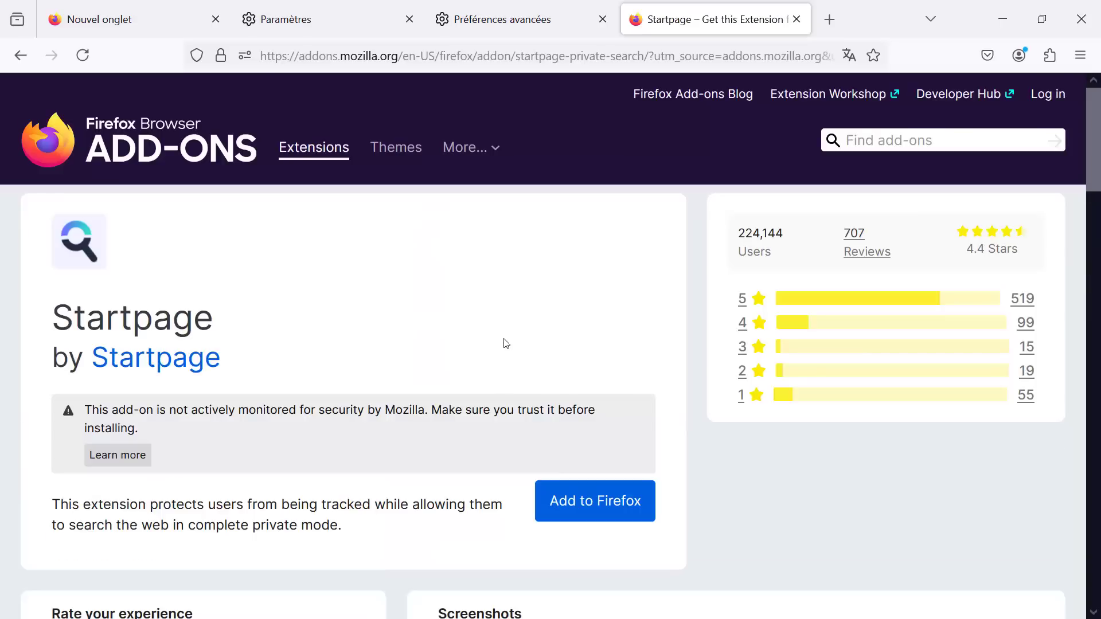
Install the Startpage extension with permission to run in private windows and accept it as the default search engine.
click(586, 517)
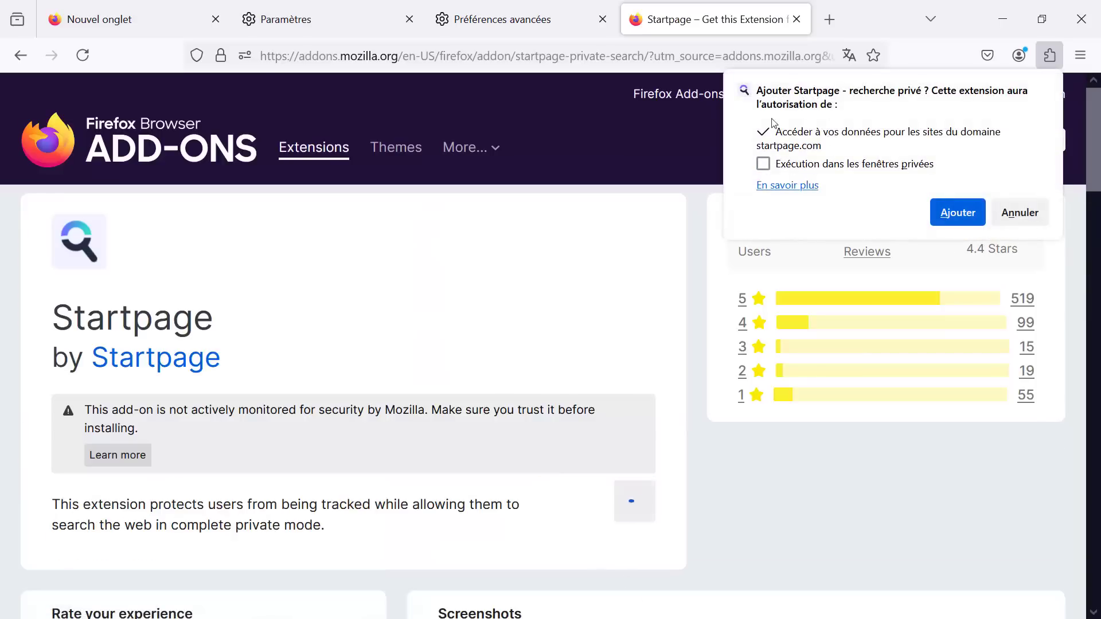
click(825, 168)
click(974, 220)
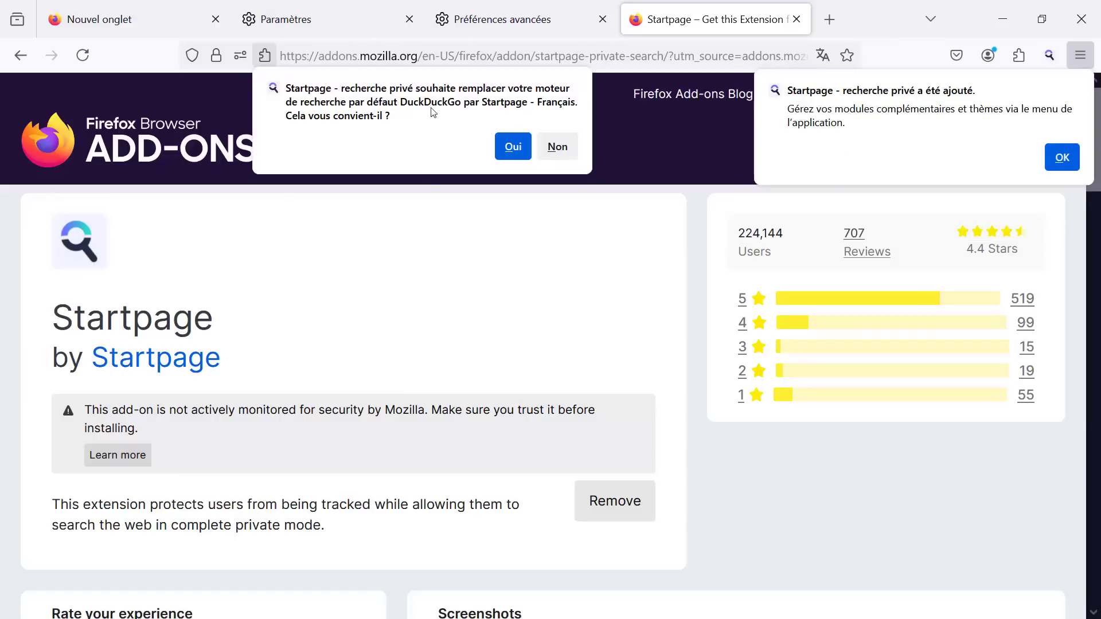
click(512, 147)
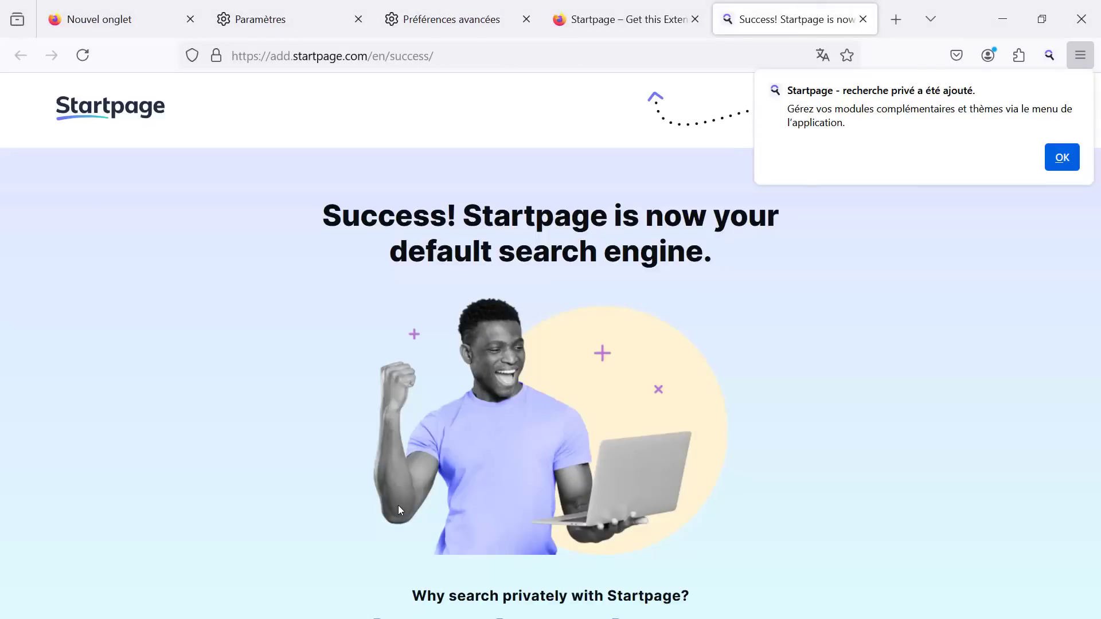
Close the Startpage success page, the add-on page and the Préférences avancées tab.
key(ctrl+w)
key(ctrl+w)
key(ctrl+w)
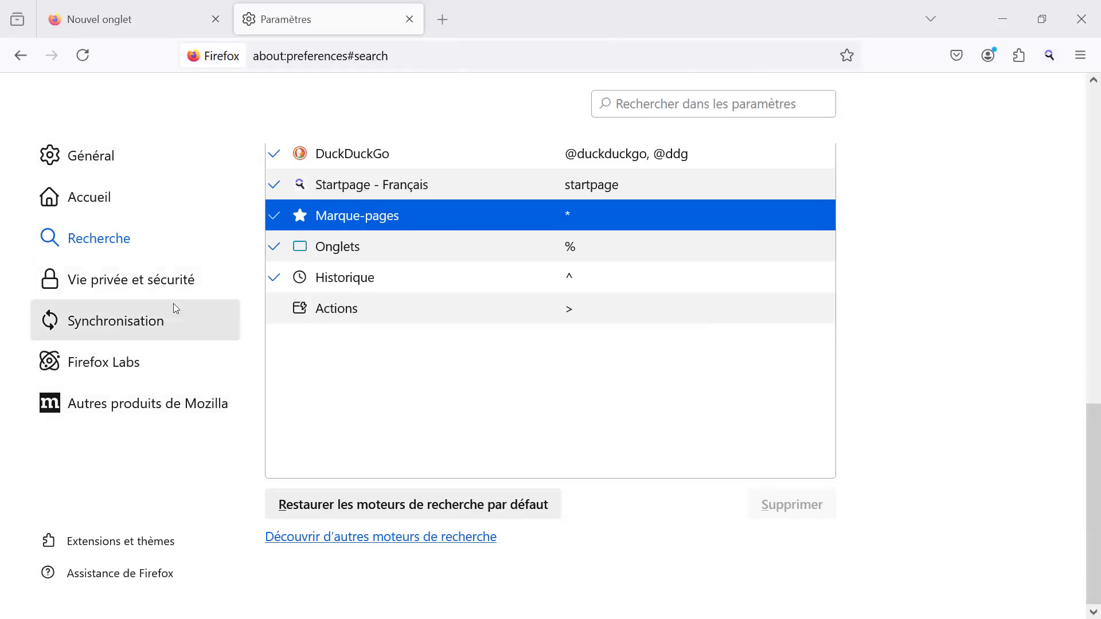
Open the Vie privée et sécurité settings and examine the tracking protection levels, expanding the Stricte details.
click(114, 287)
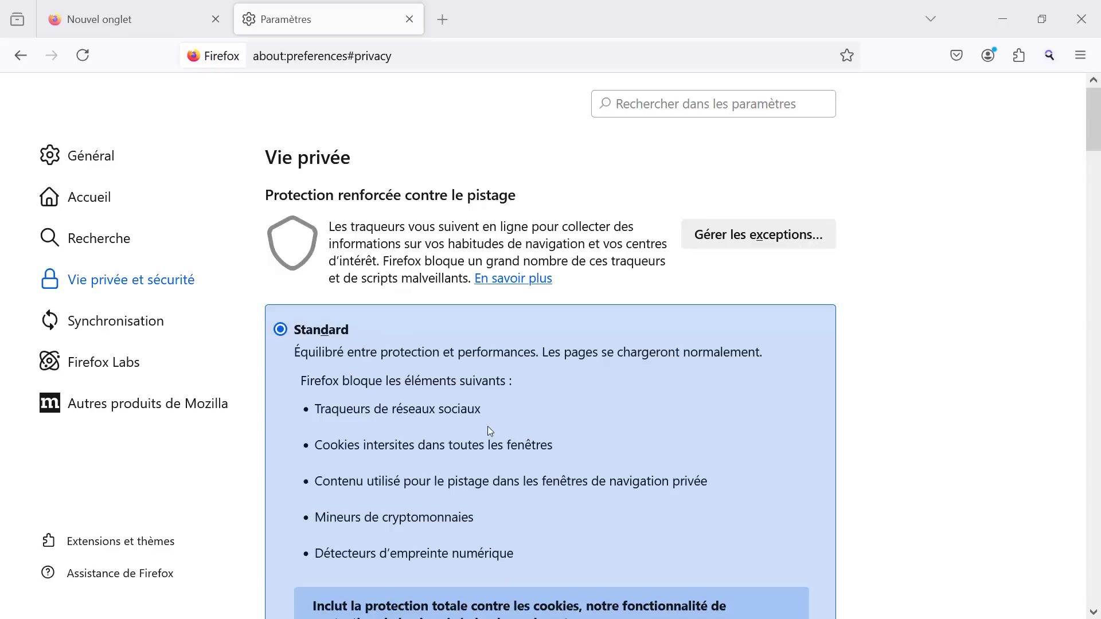
scroll(367, 430, down, 1)
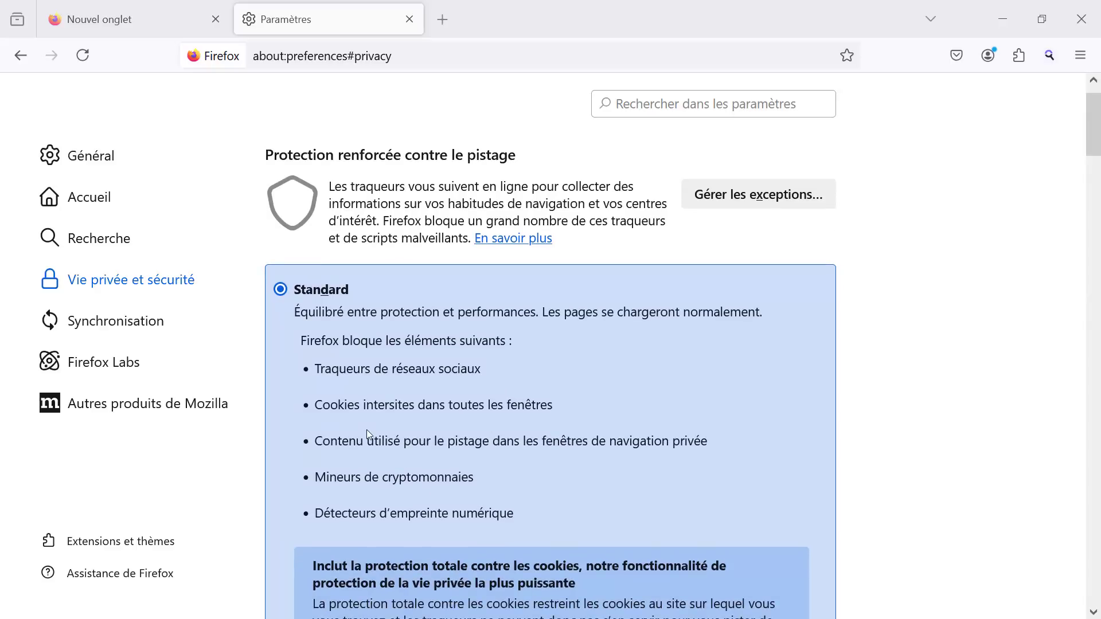
scroll(367, 431, down, 3)
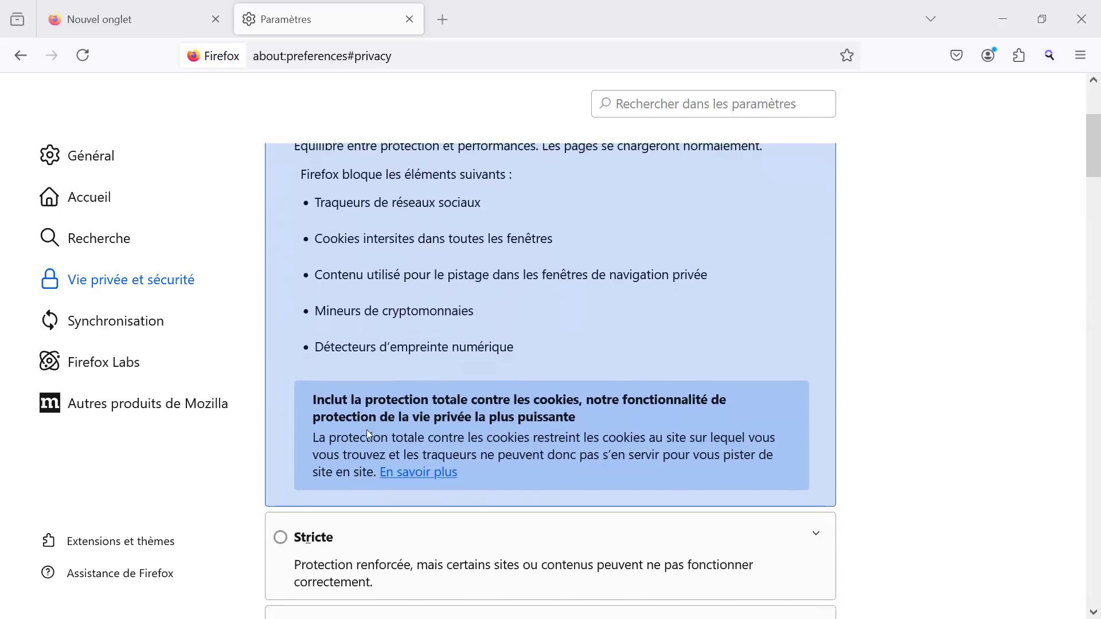
scroll(367, 429, down, 3)
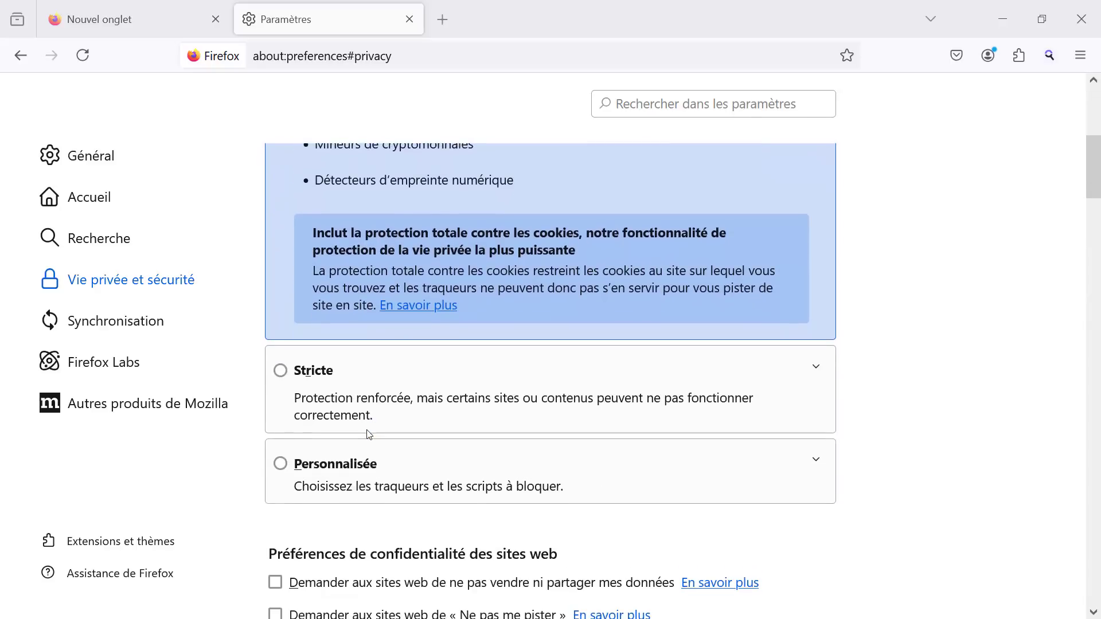
click(815, 367)
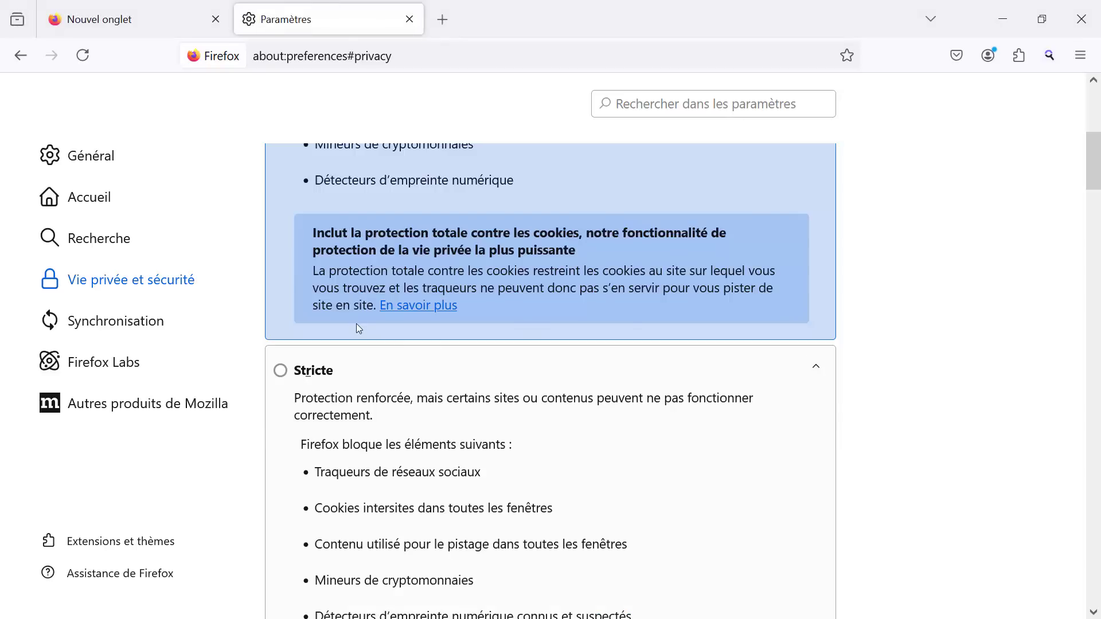
Set the enhanced tracking protection level to Stricte.
click(281, 372)
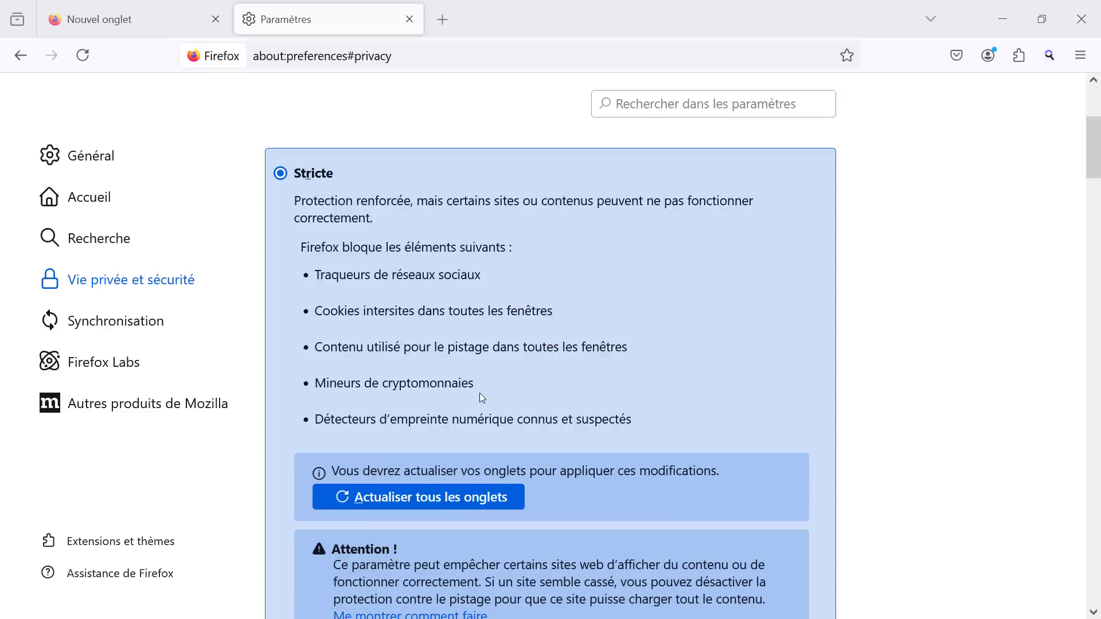
scroll(482, 398, down, 6)
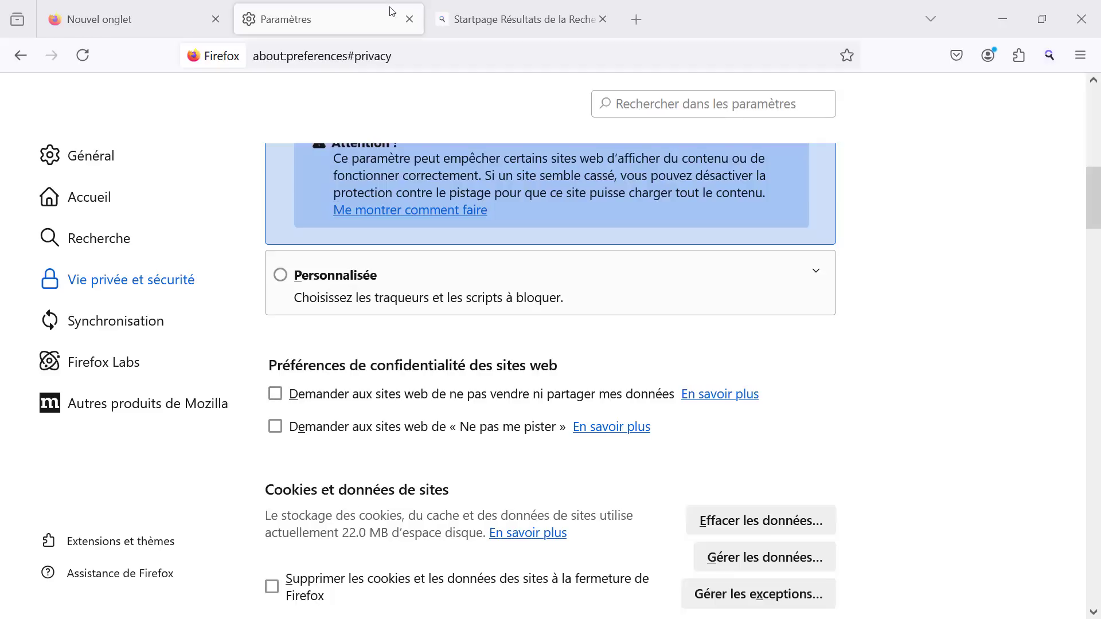
Open the Global Privacy Control website from the Startpage results and examine its home page.
click(435, 6)
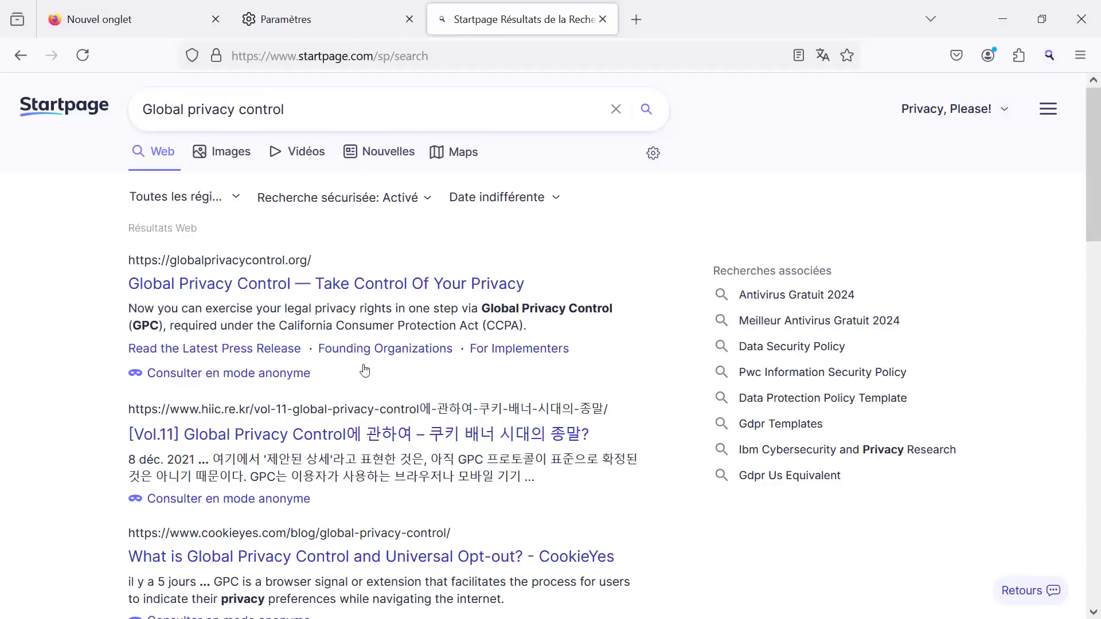
click(300, 297)
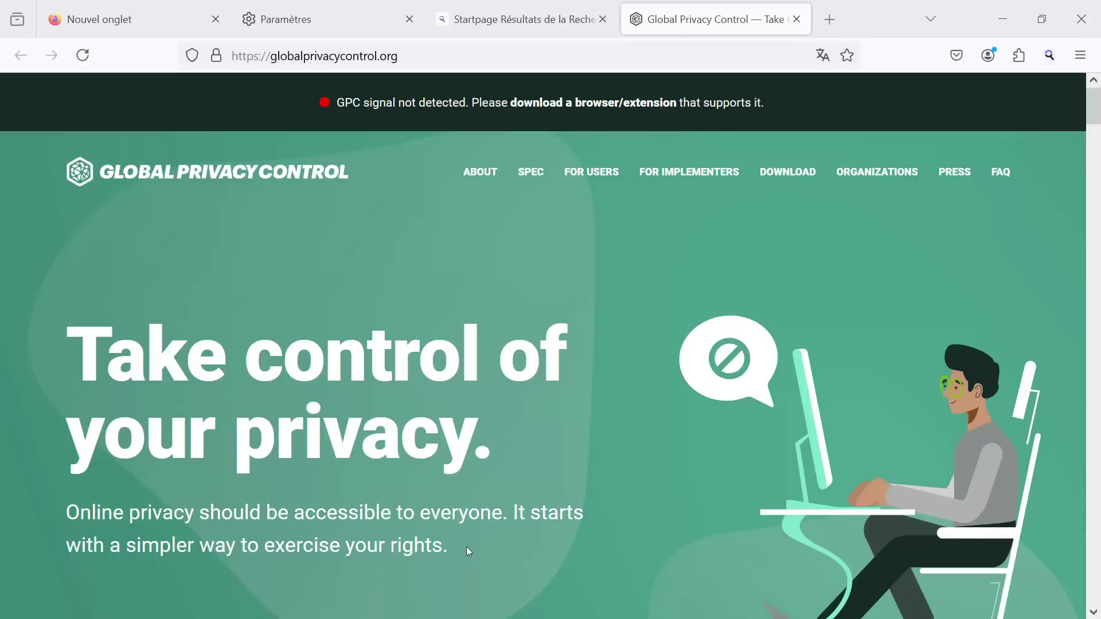
scroll(466, 545, down, 10)
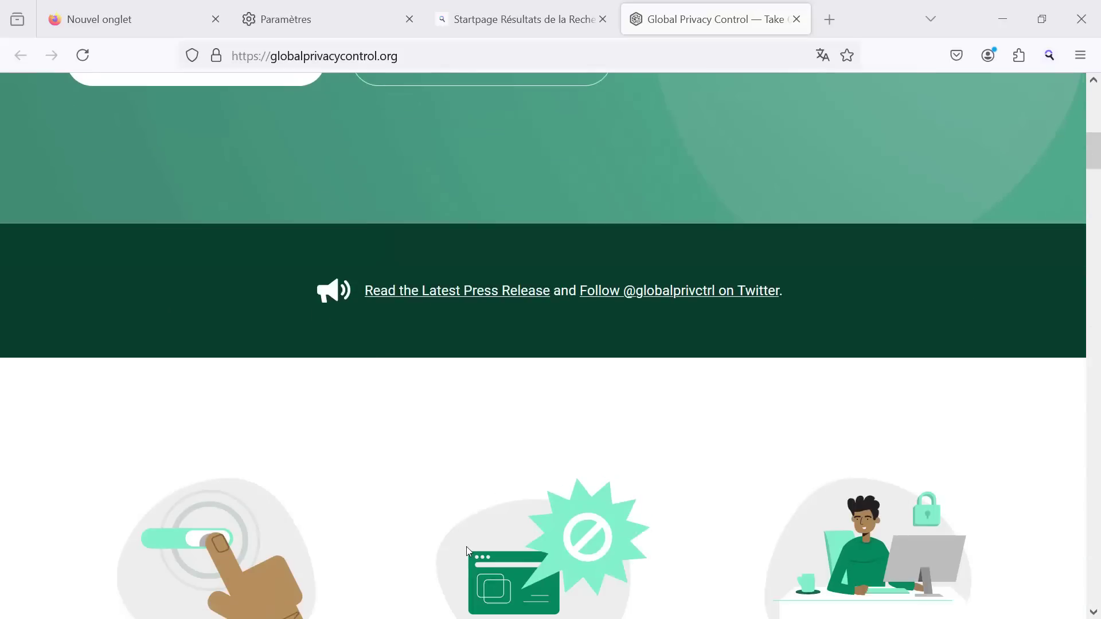
key(Home)
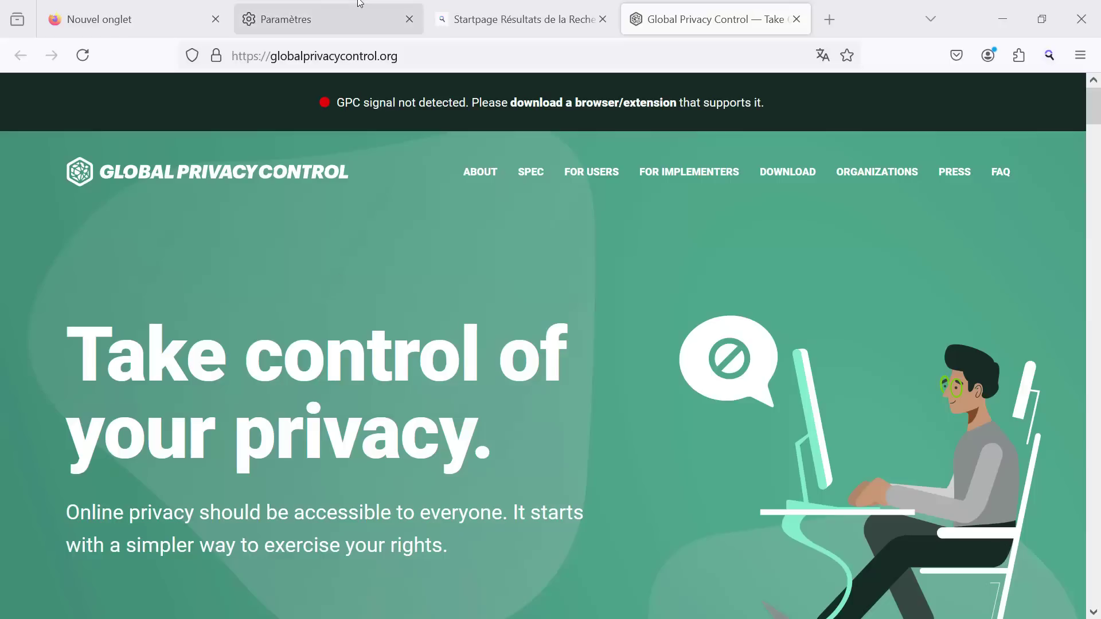
Return to the privacy settings and enable deleting cookies and site data when Firefox closes.
click(304, 19)
scroll(328, 474, down, 2)
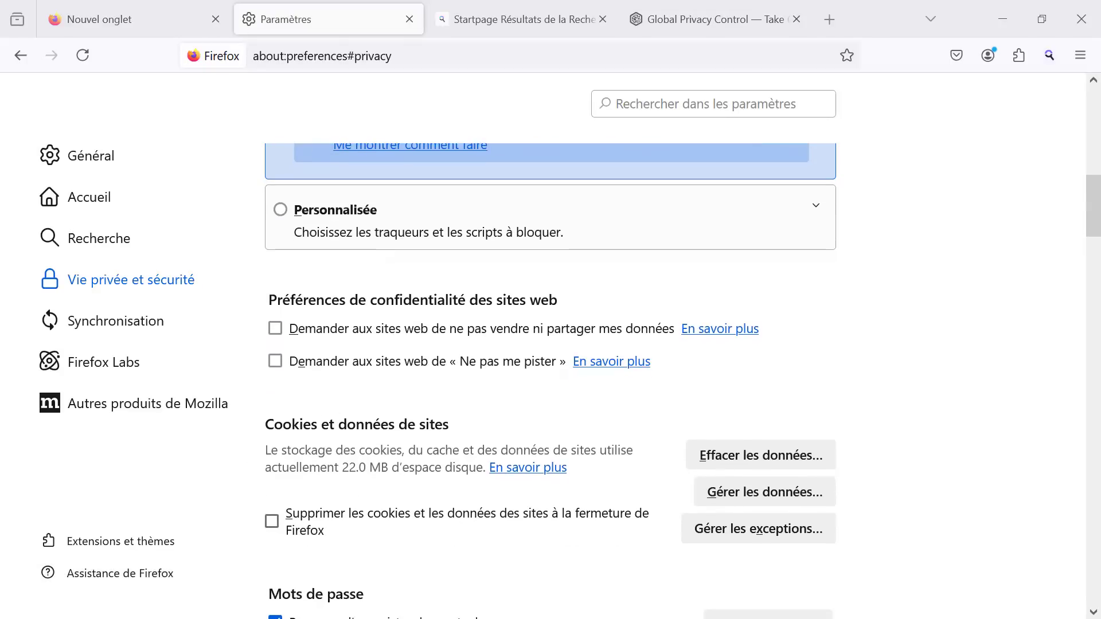
click(273, 522)
scroll(683, 380, up, 1)
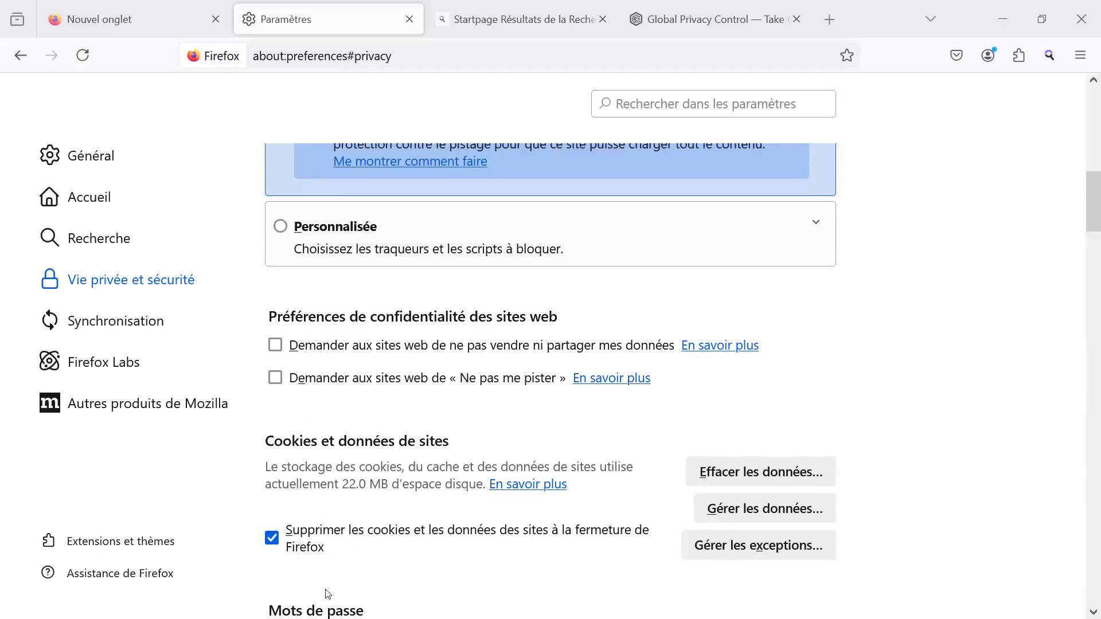
Turn off the offer to save passwords in the Mots de passe settings.
scroll(328, 594, down, 2)
scroll(327, 594, down, 3)
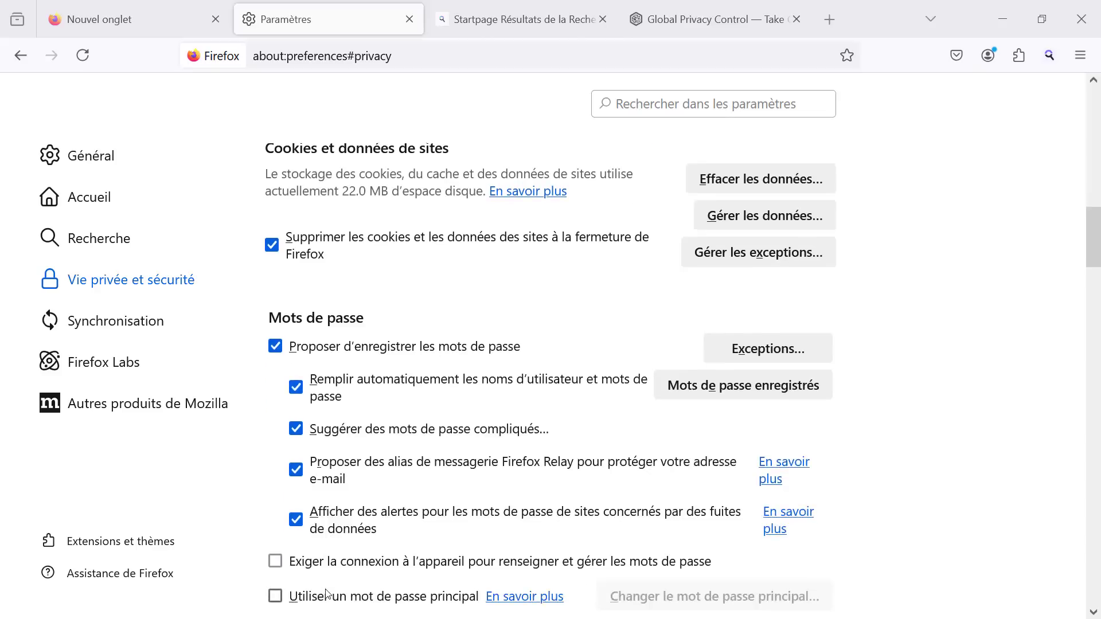
scroll(328, 594, down, 1)
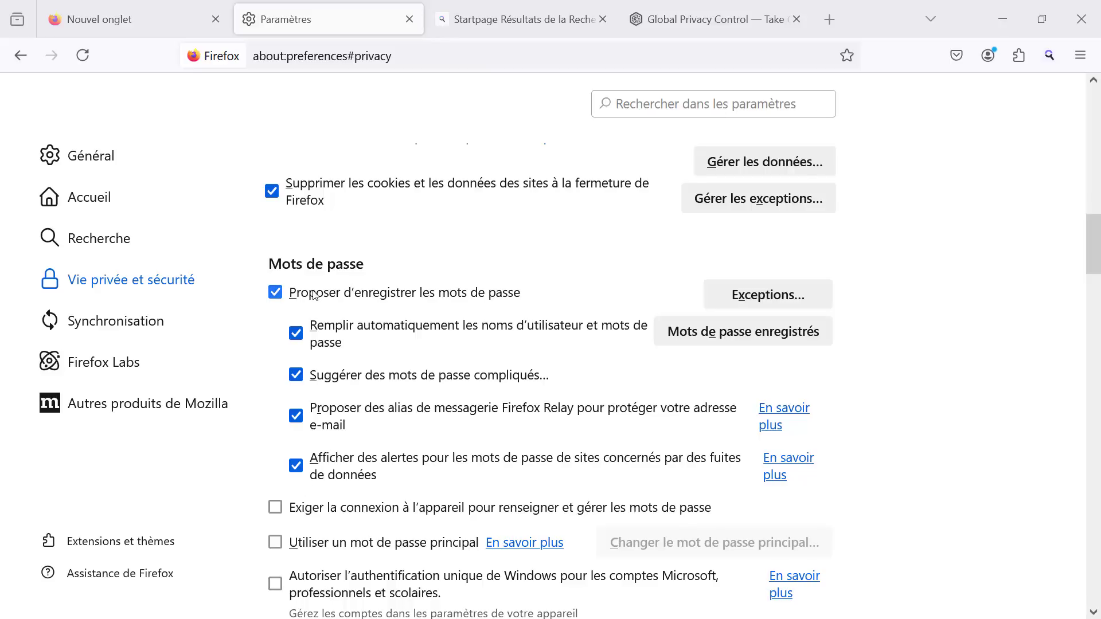
click(275, 292)
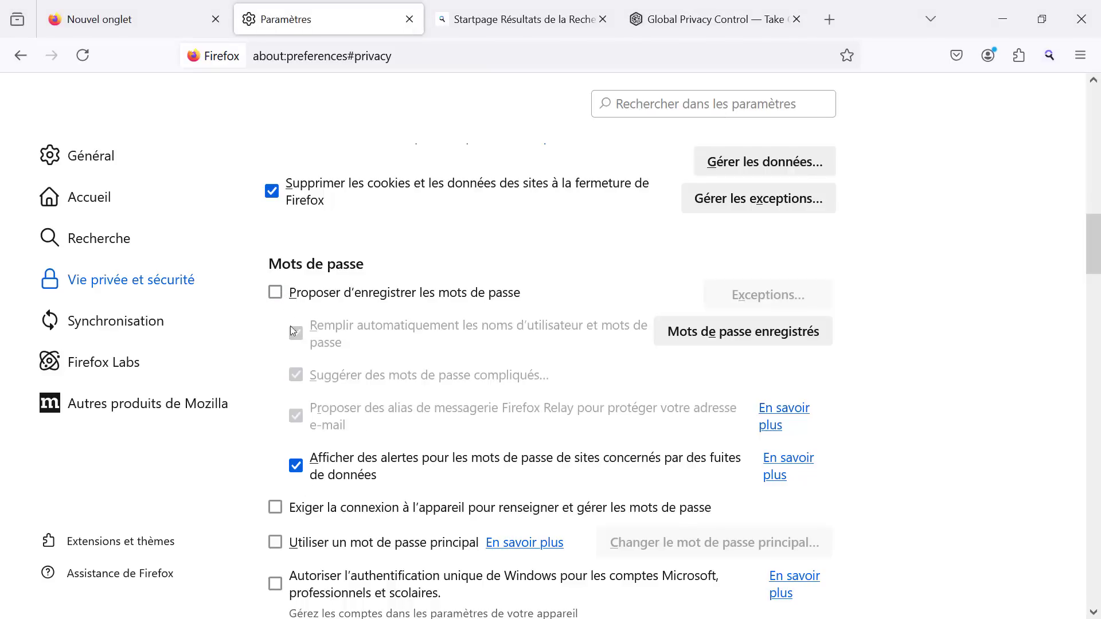
Set the history retention rule to Ne jamais conserver l'historique and restart Firefox to apply it.
scroll(484, 585, down, 3)
scroll(485, 585, down, 2)
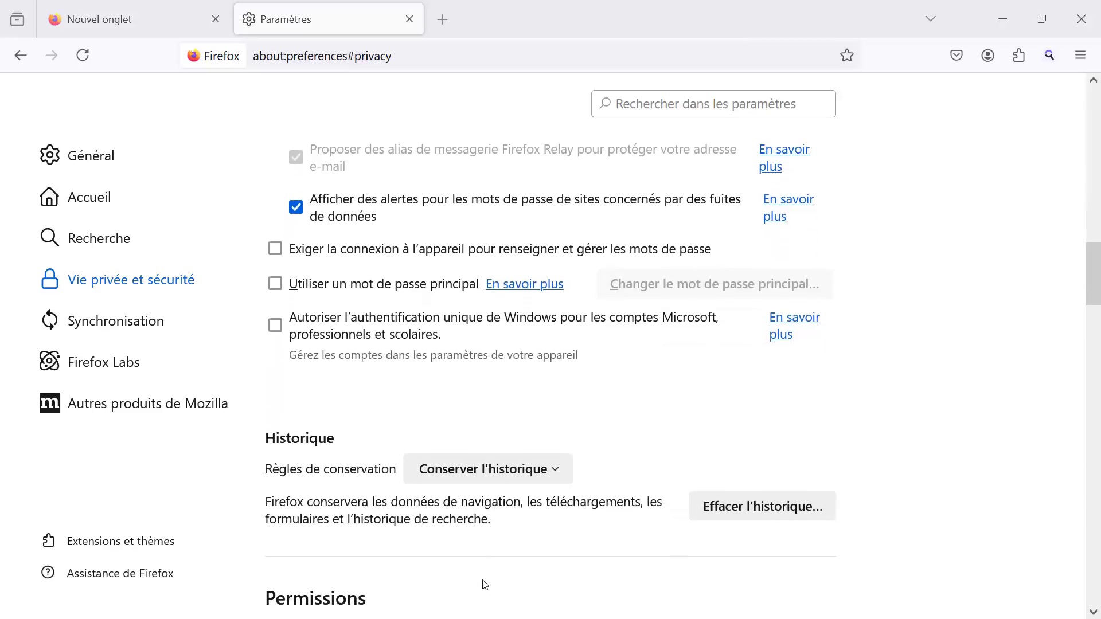
scroll(483, 583, down, 2)
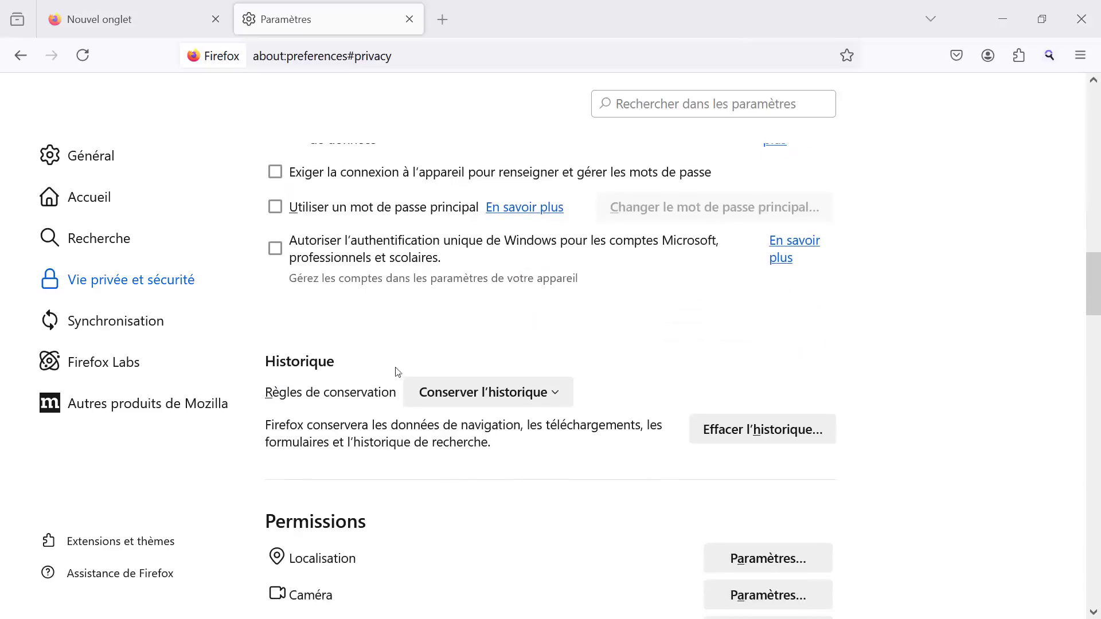
click(547, 397)
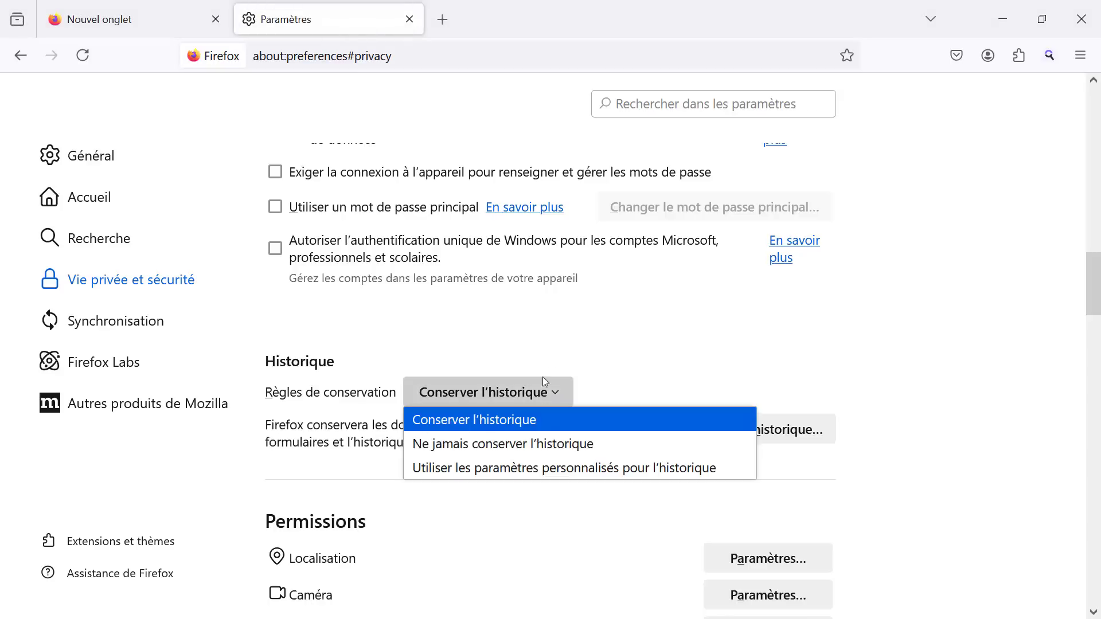
click(507, 441)
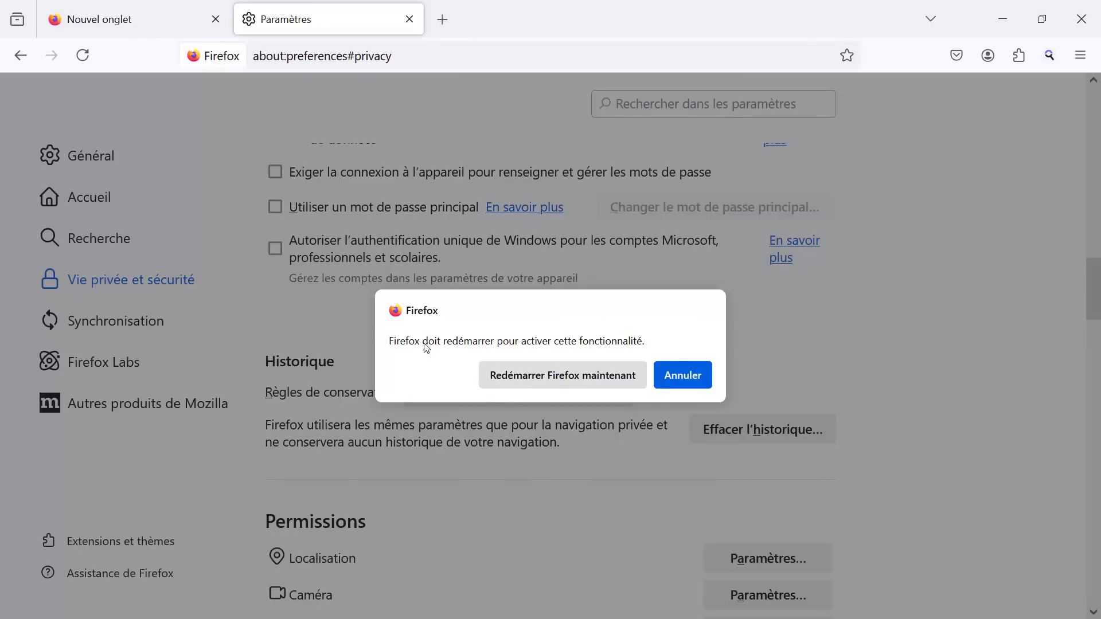
click(563, 375)
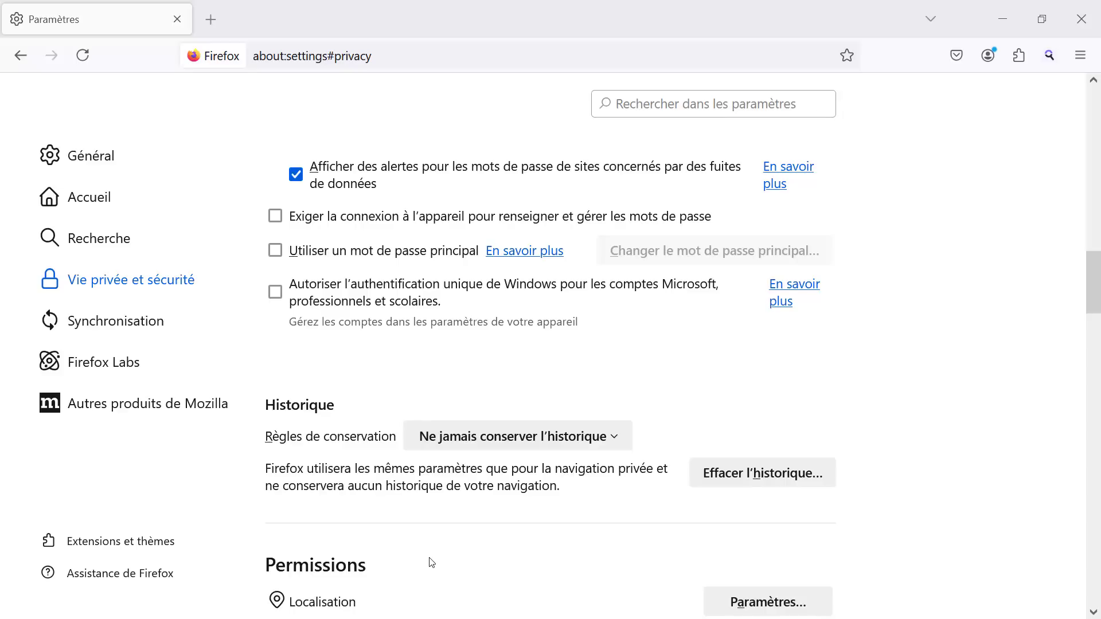
Disallow sending technical and interaction data to Mozilla in the data collection settings.
scroll(431, 562, down, 8)
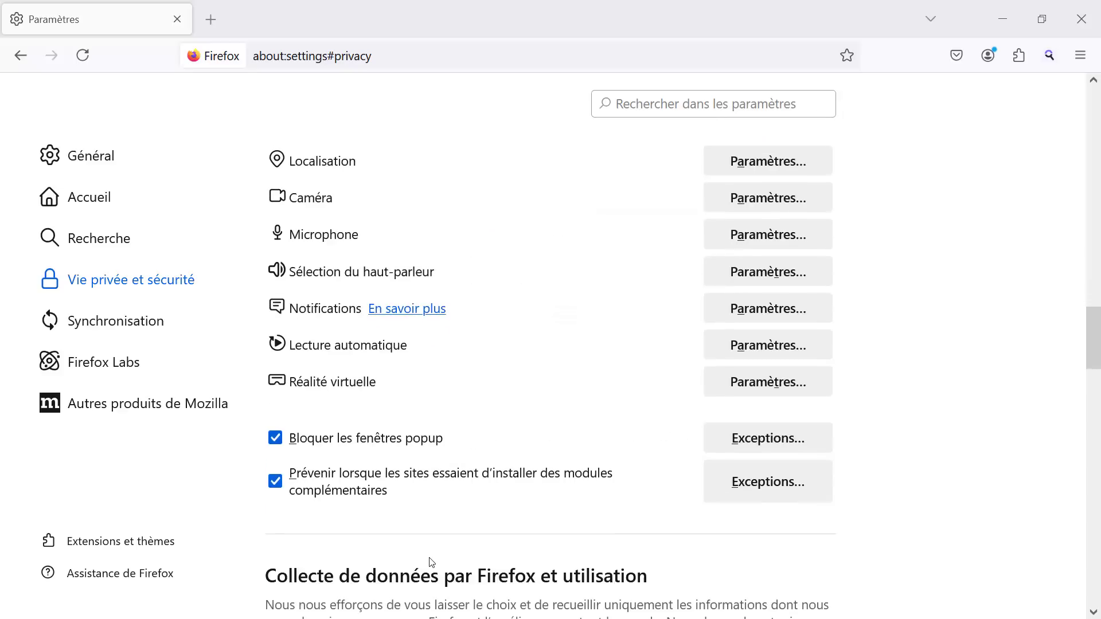
scroll(431, 562, down, 5)
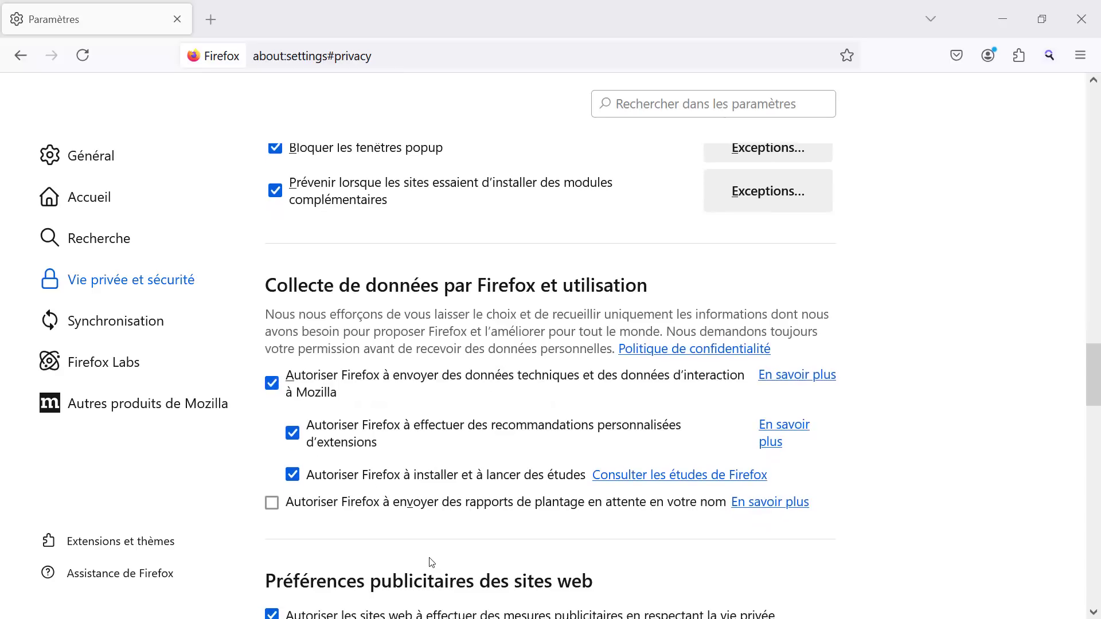
scroll(432, 562, down, 1)
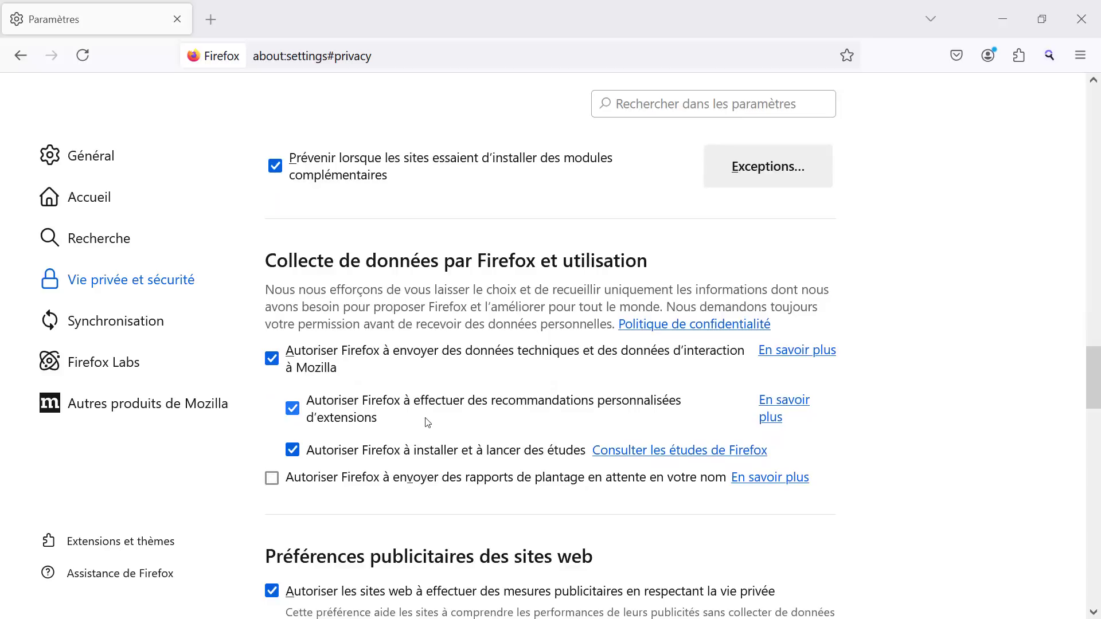
click(323, 365)
Enable HTTPS-only mode in all windows.
scroll(322, 365, down, 8)
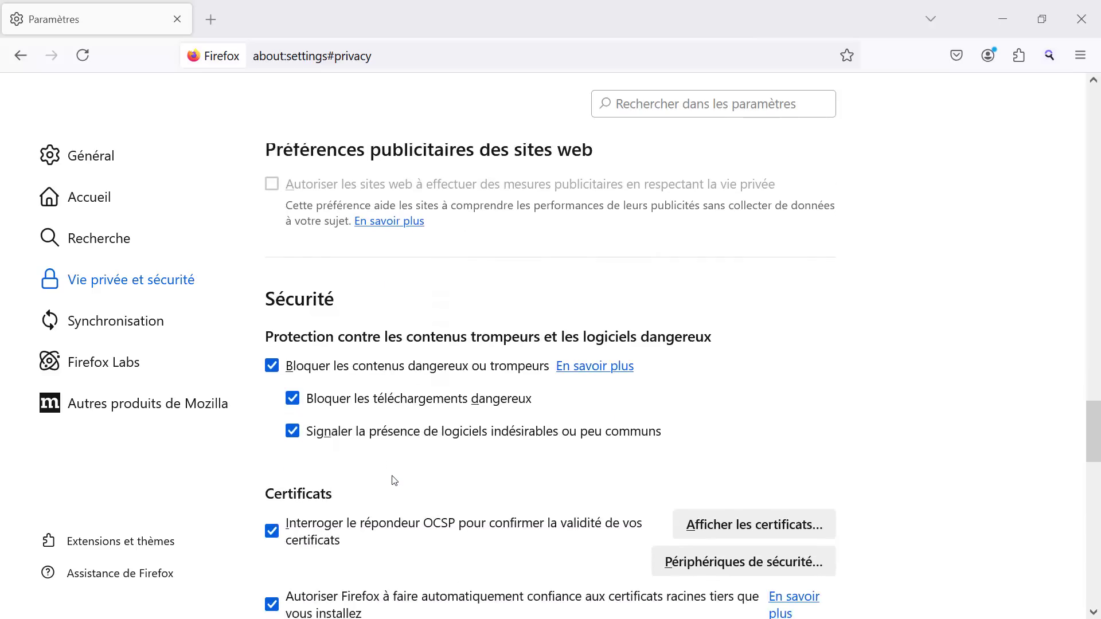
scroll(394, 480, down, 7)
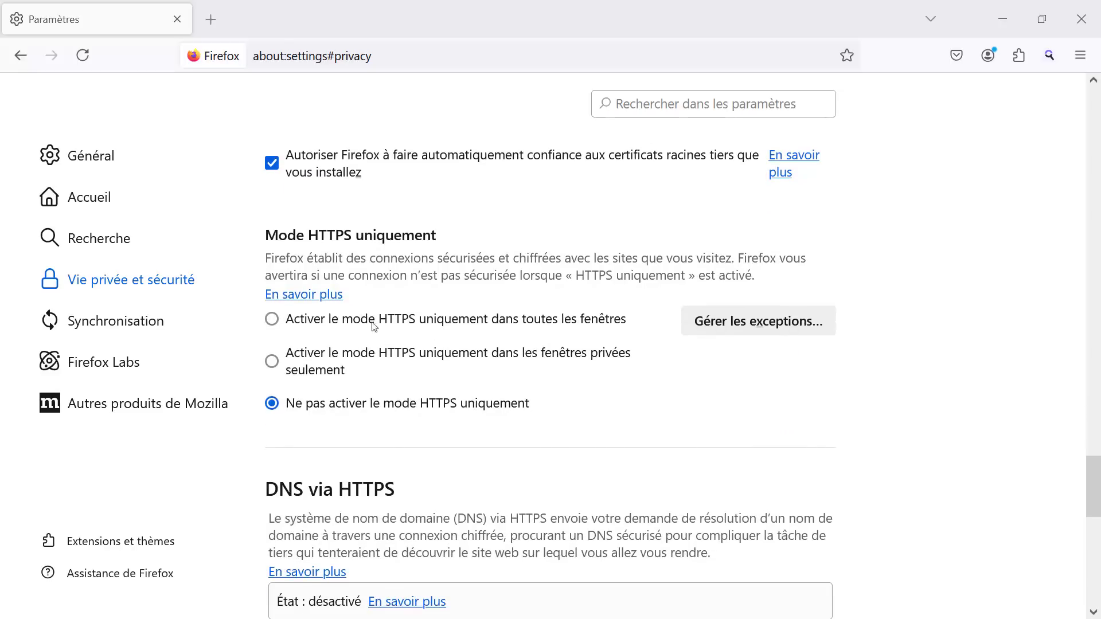
click(278, 317)
scroll(278, 317, up, 2)
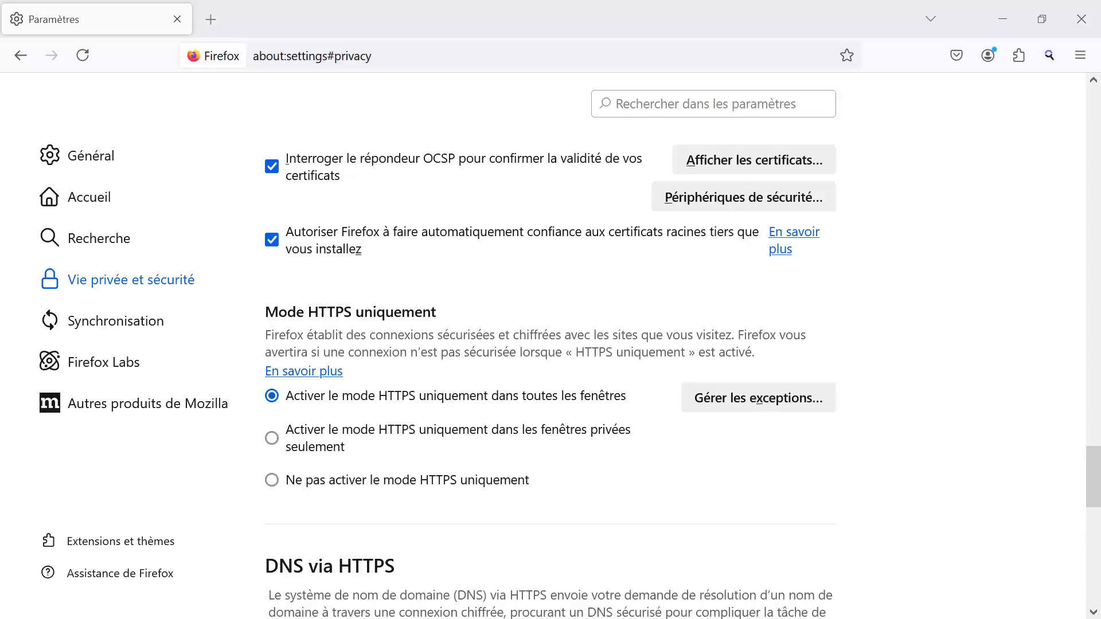
Set DNS via HTTPS to Protection maximale, keeping Cloudflare (par défaut) as the provider.
scroll(482, 484, down, 5)
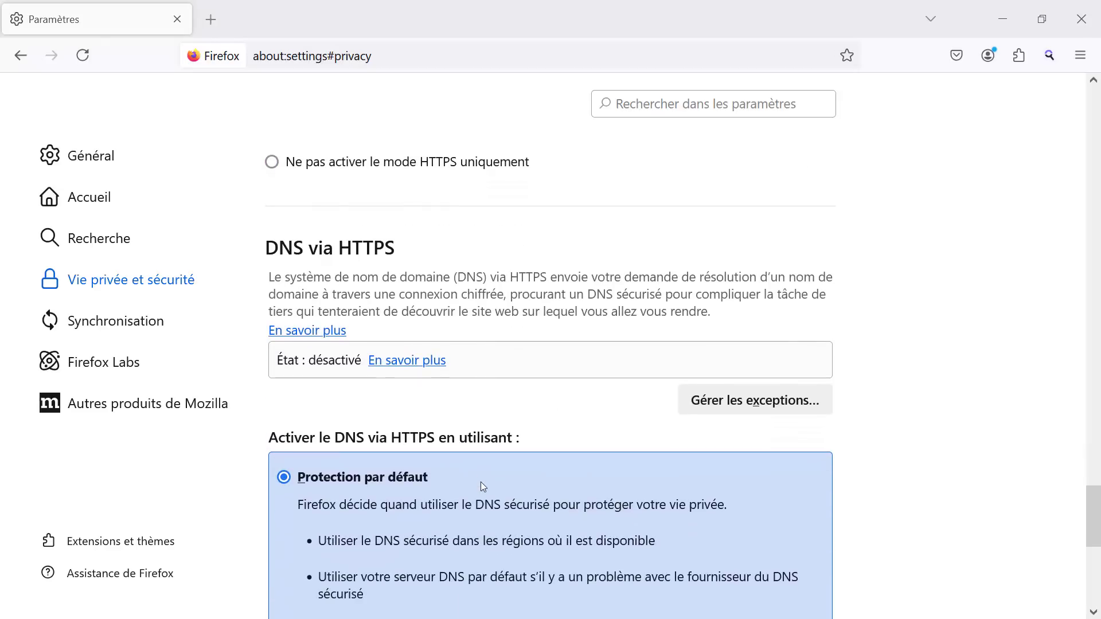
scroll(481, 483, down, 1)
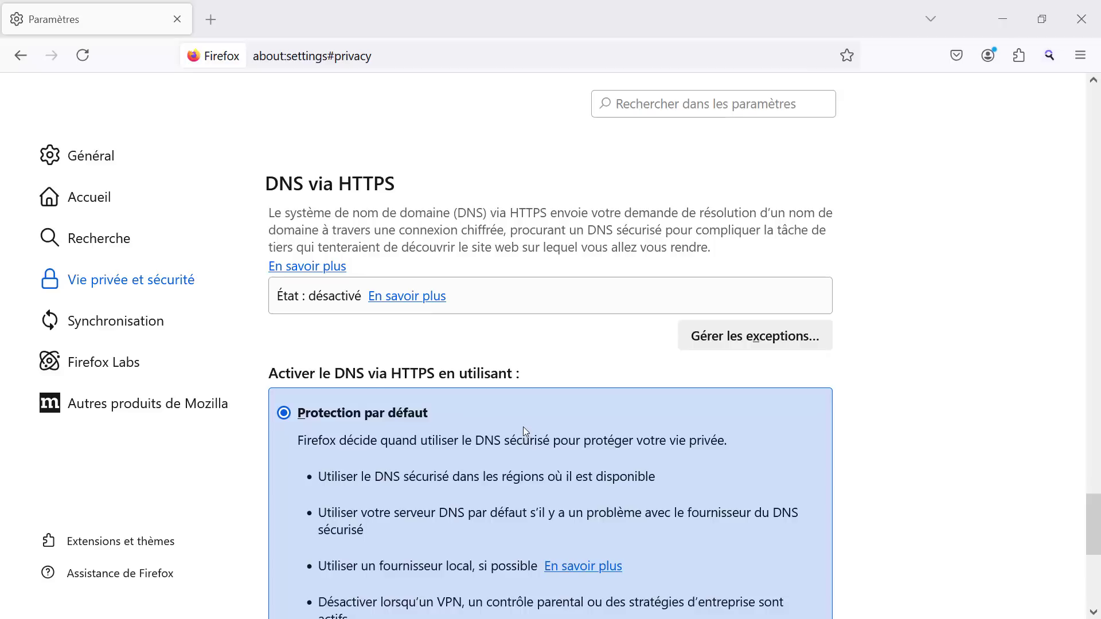
scroll(522, 419, down, 1)
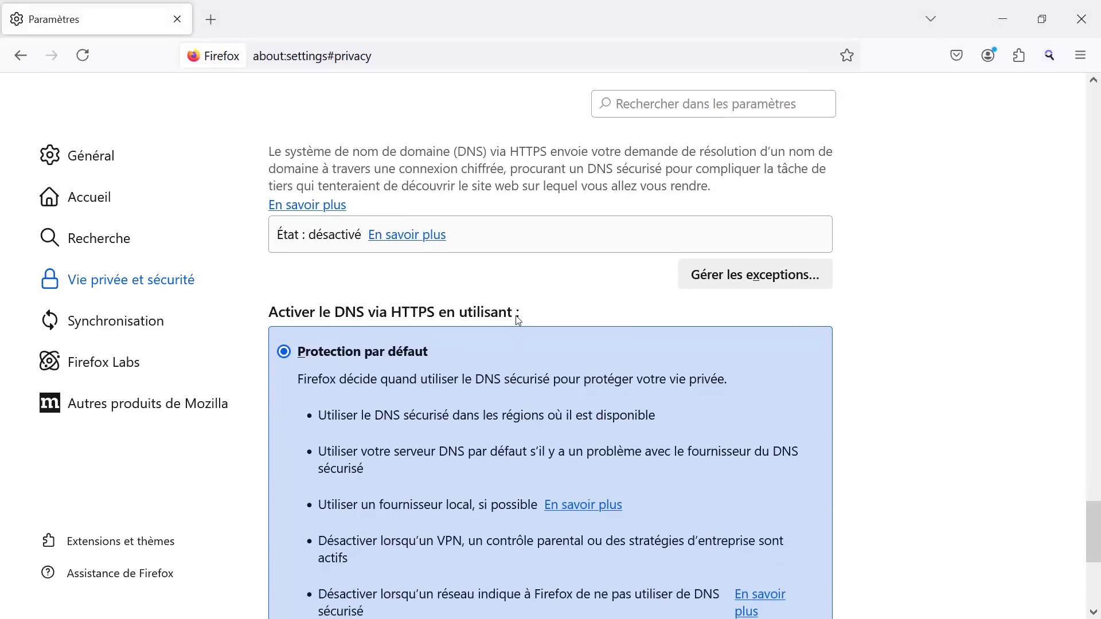
scroll(518, 319, down, 2)
scroll(518, 320, down, 4)
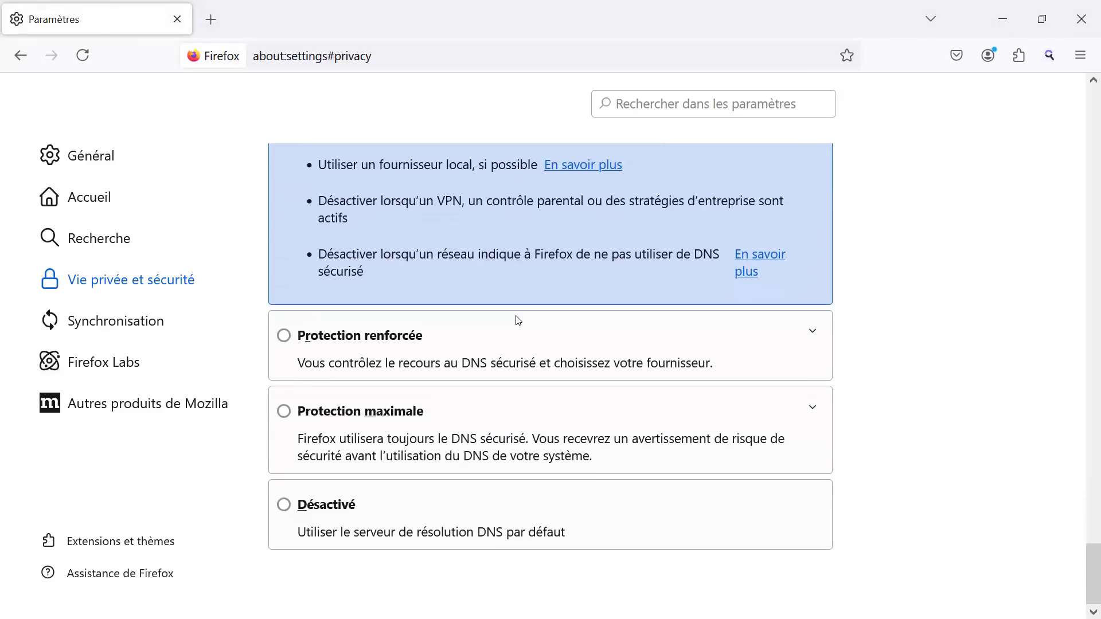
click(284, 416)
scroll(424, 515, down, 1)
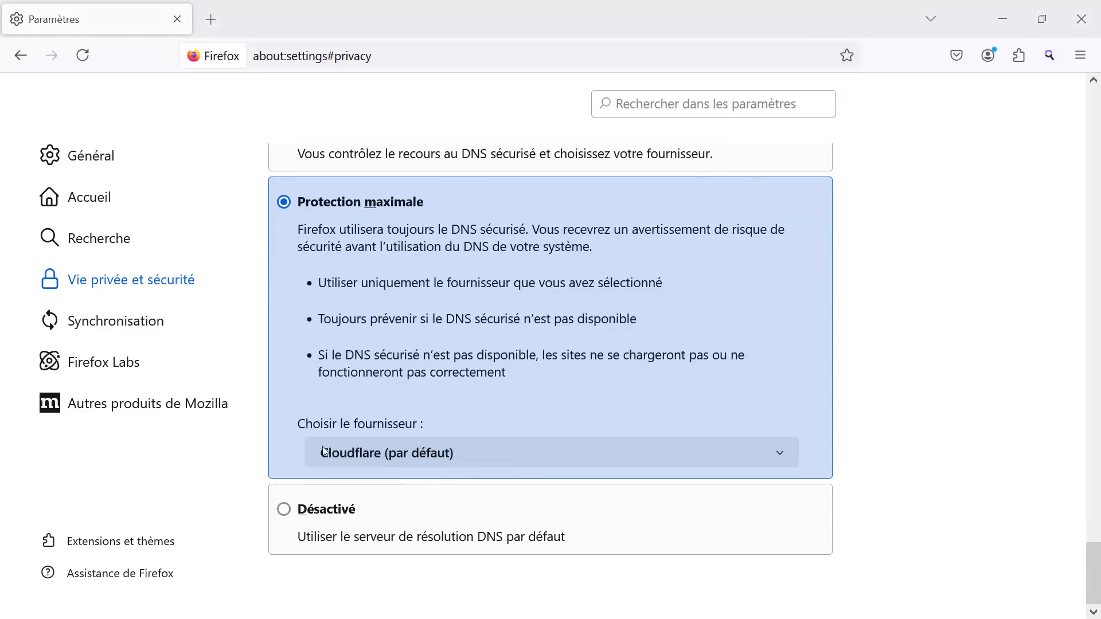
View the Synchronisation settings and the Autres produits de Mozilla page.
click(179, 339)
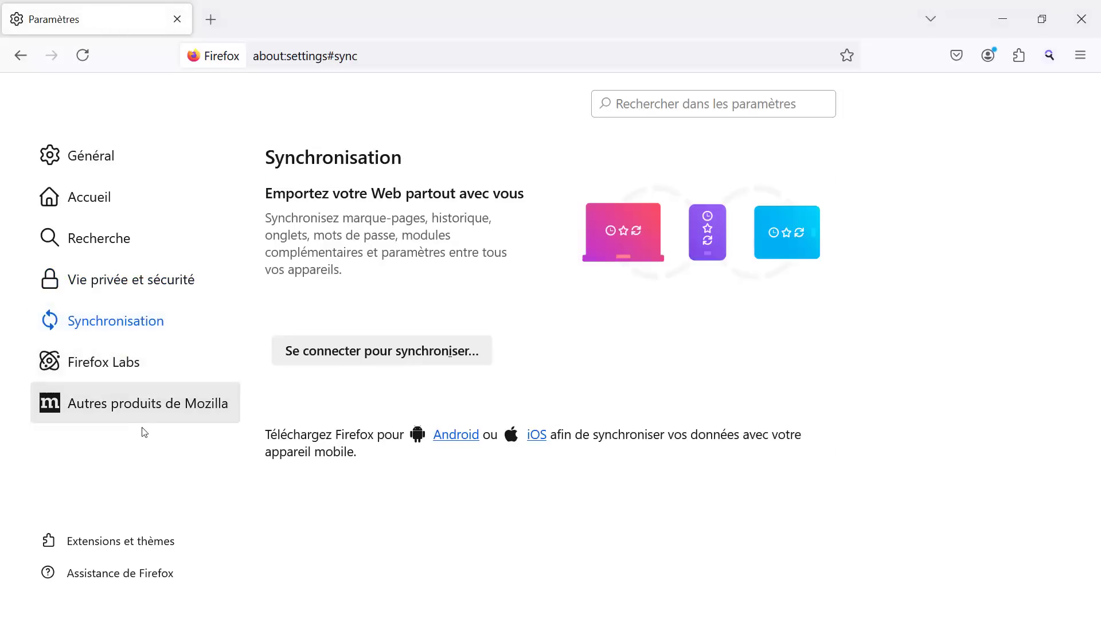
click(128, 417)
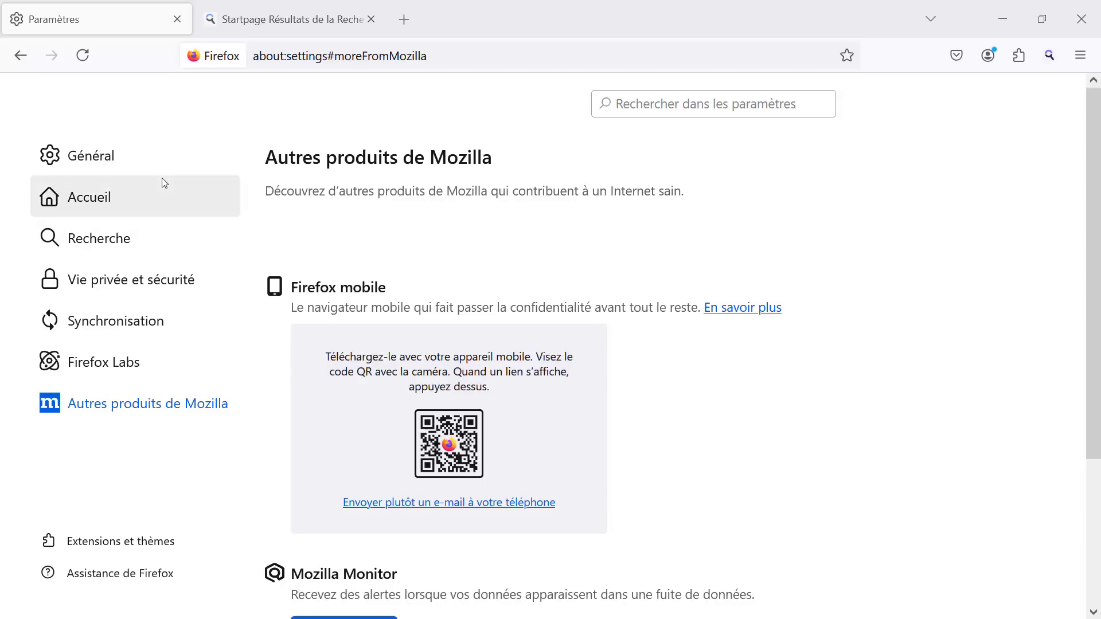
Open the uBlock Origin add-on page from the Startpage results and dismiss the page translation offer.
click(235, 10)
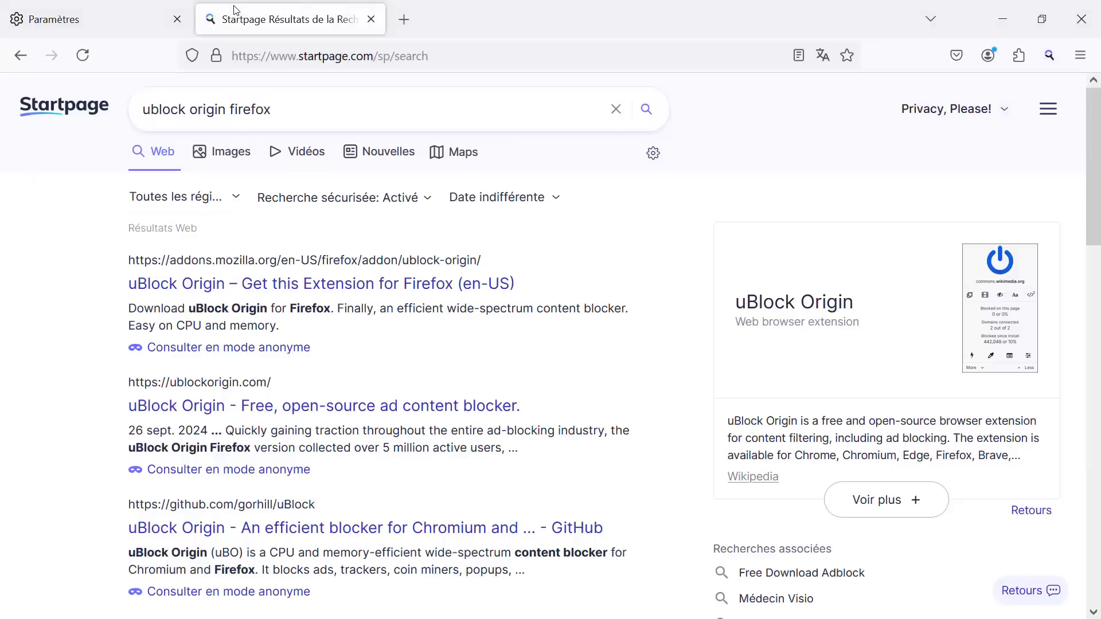
click(284, 288)
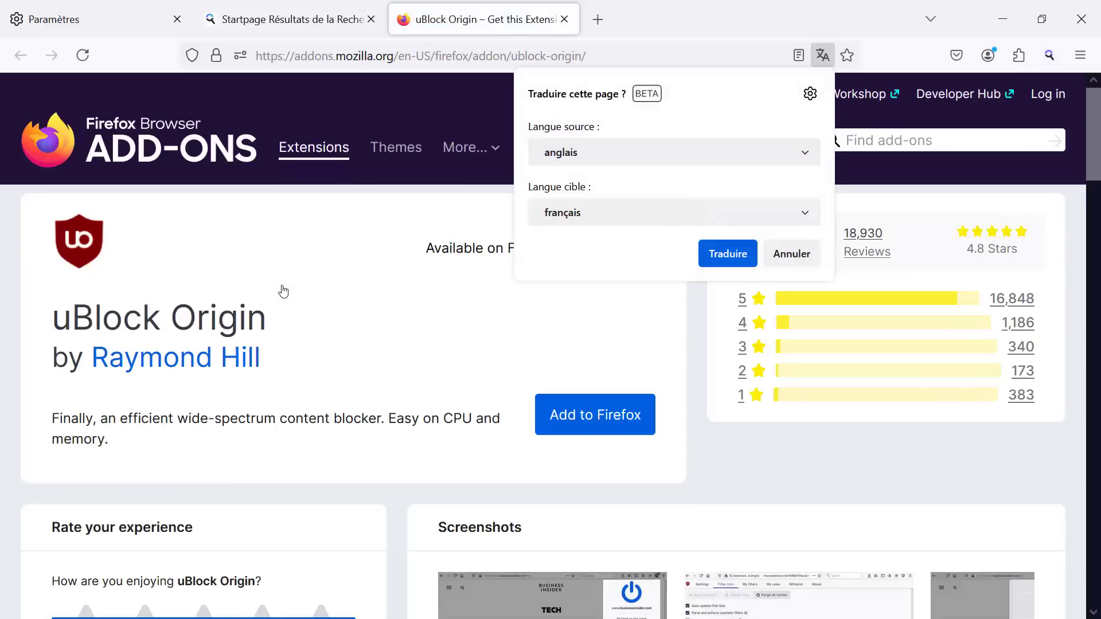
click(792, 256)
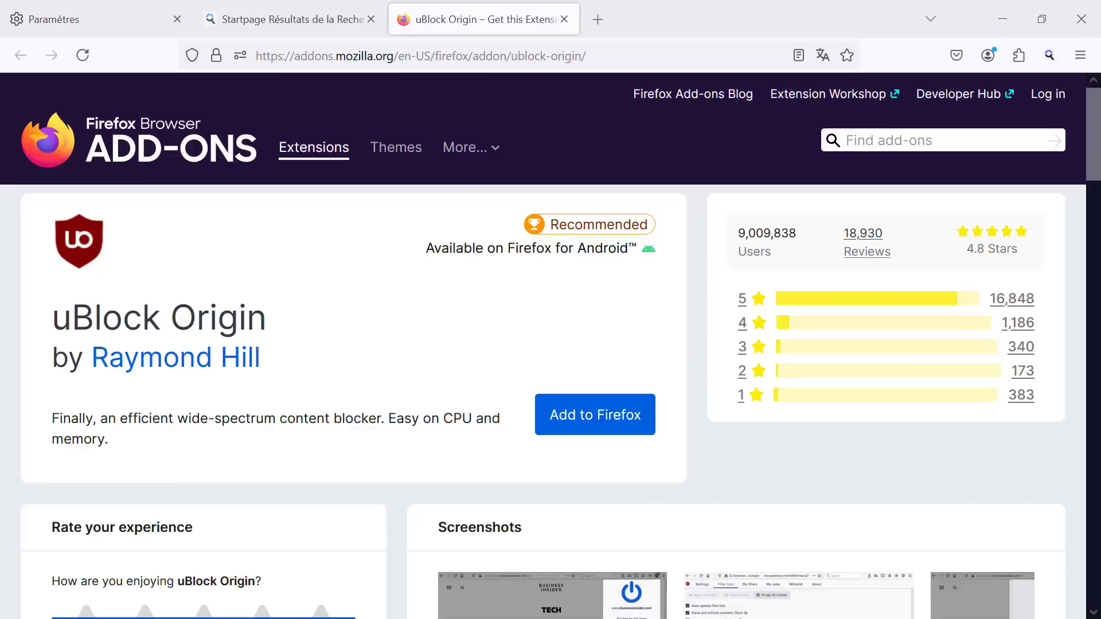
Install the uBlock Origin extension without permission for private windows, acknowledge the installation and open a new tab.
click(580, 417)
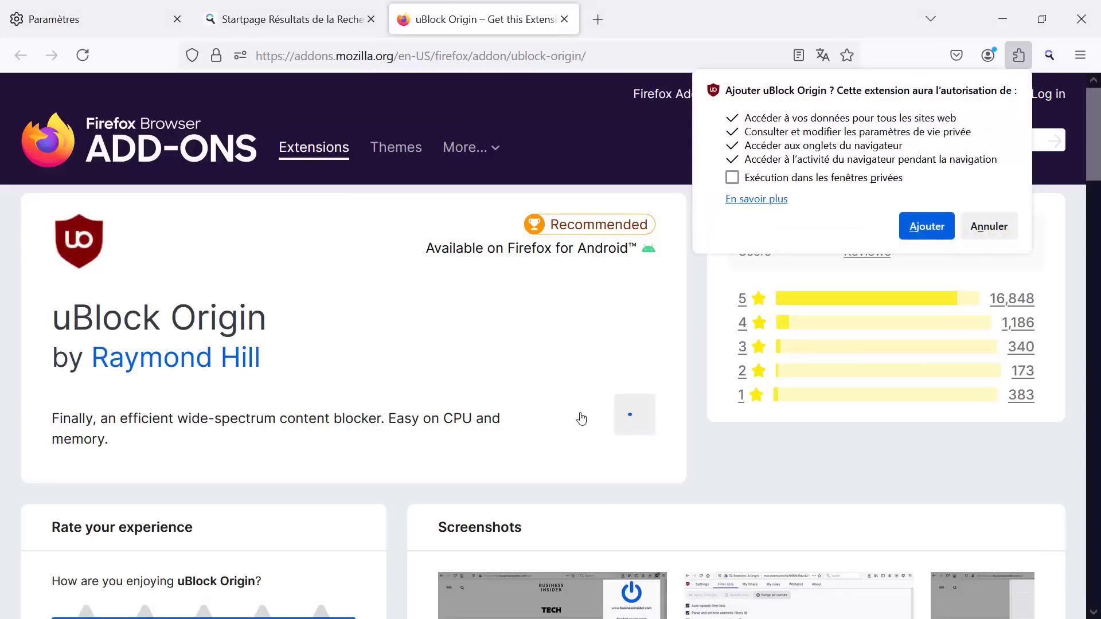
click(922, 227)
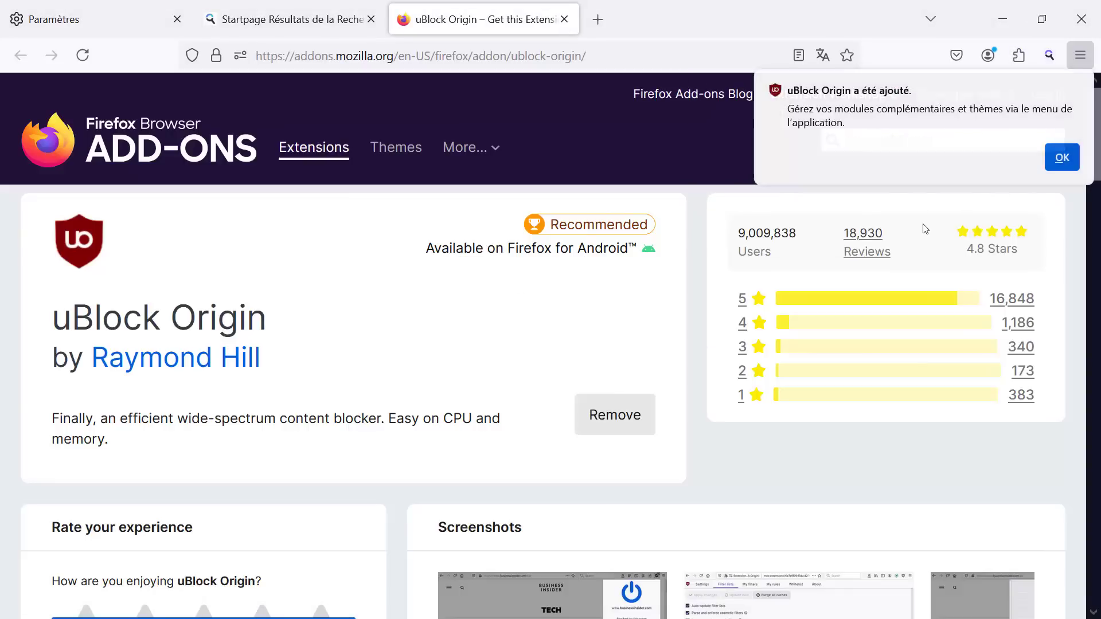
click(1057, 158)
click(597, 19)
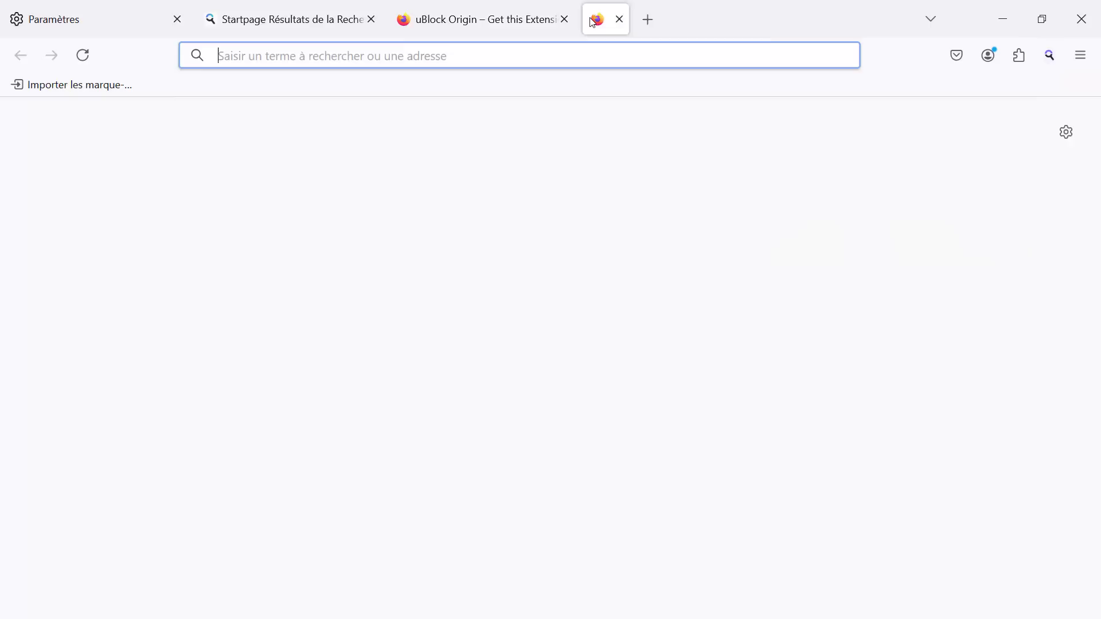
Load youtube.com in the new tab and check the page's context menu for a uBlock Origin entry.
text(youtube.com)
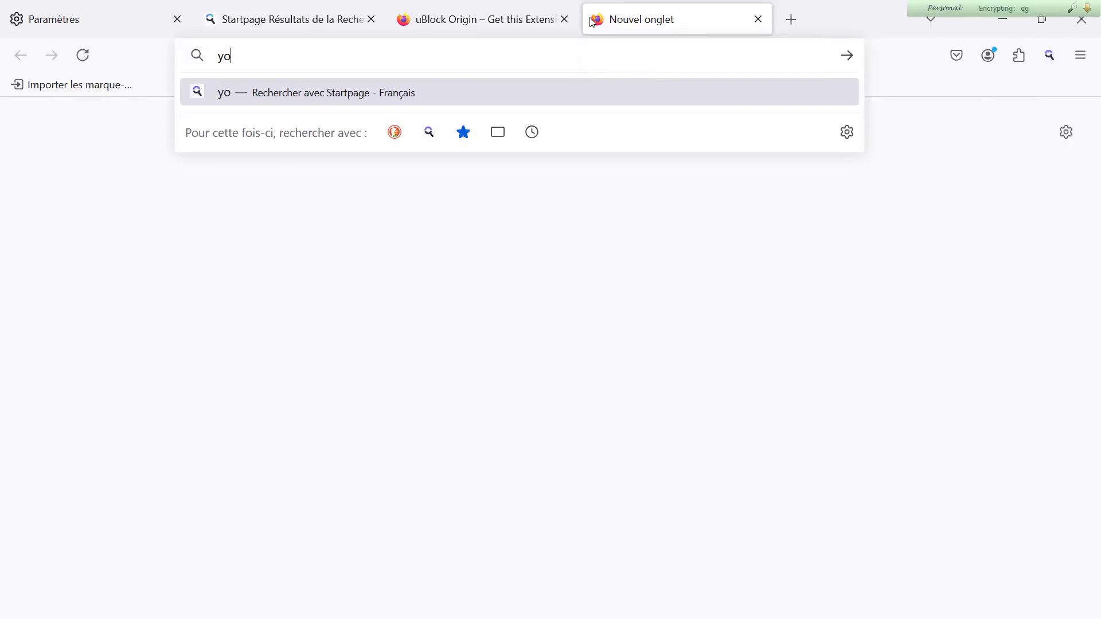
key(Return)
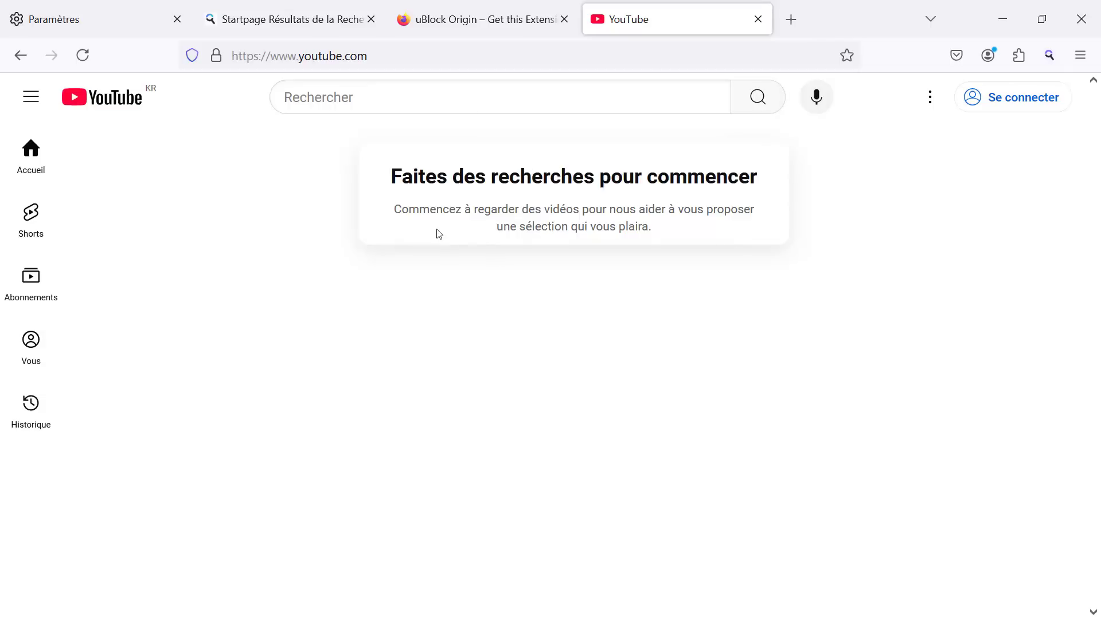
right_click(379, 196)
Open the uBlock Origin details in the add-ons manager and set Exécution dans les fenêtres privées to Autoriser.
click(1018, 55)
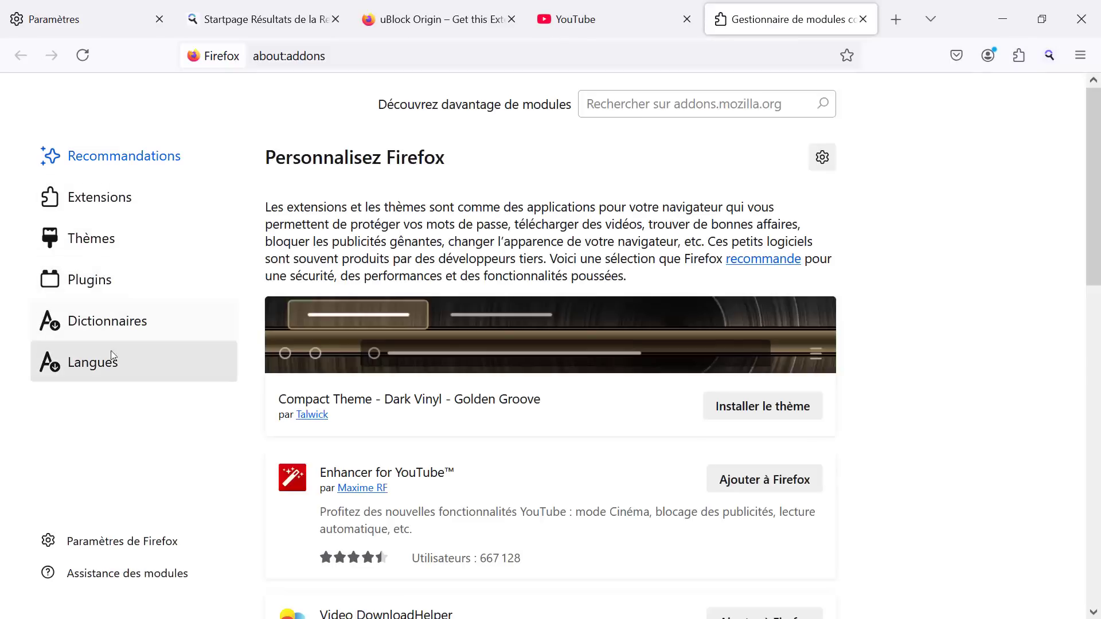
scroll(113, 508, down, 1)
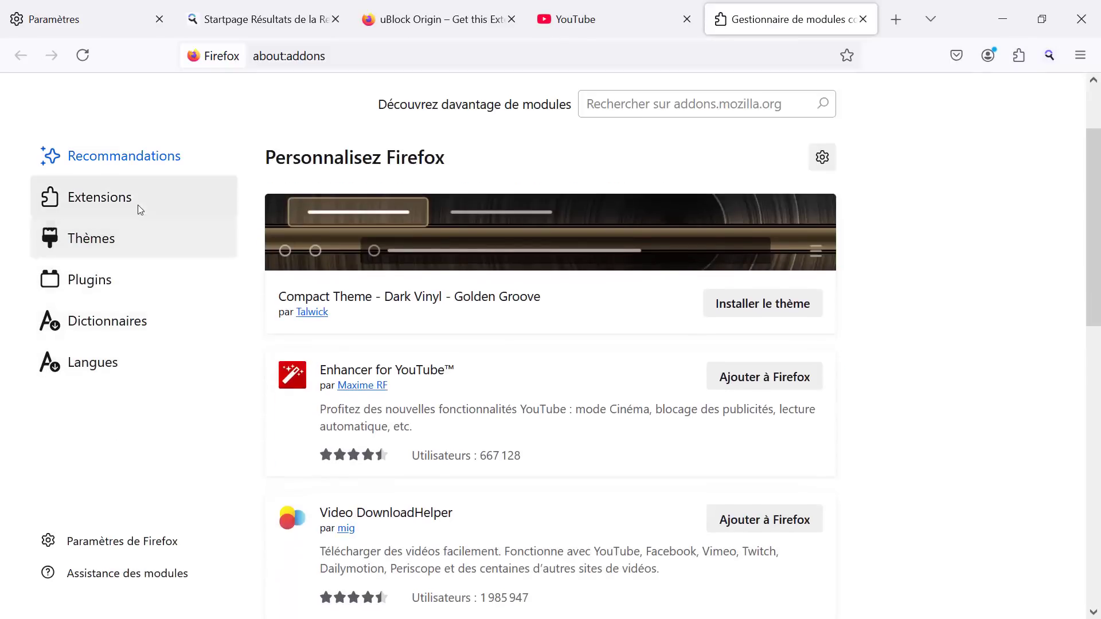
click(137, 204)
click(578, 344)
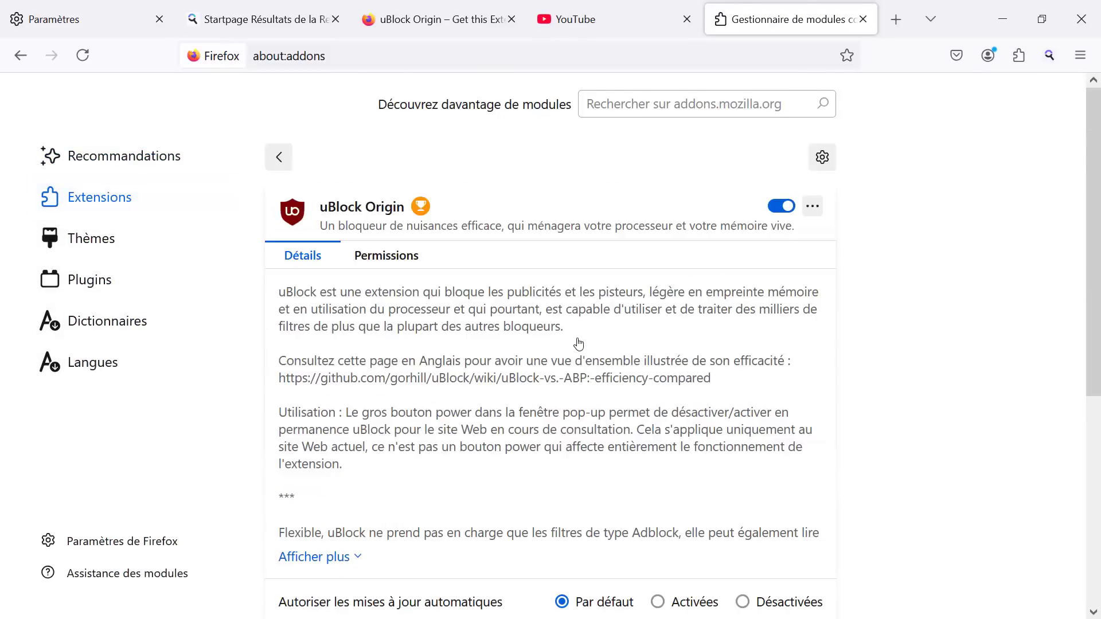
scroll(579, 344, down, 3)
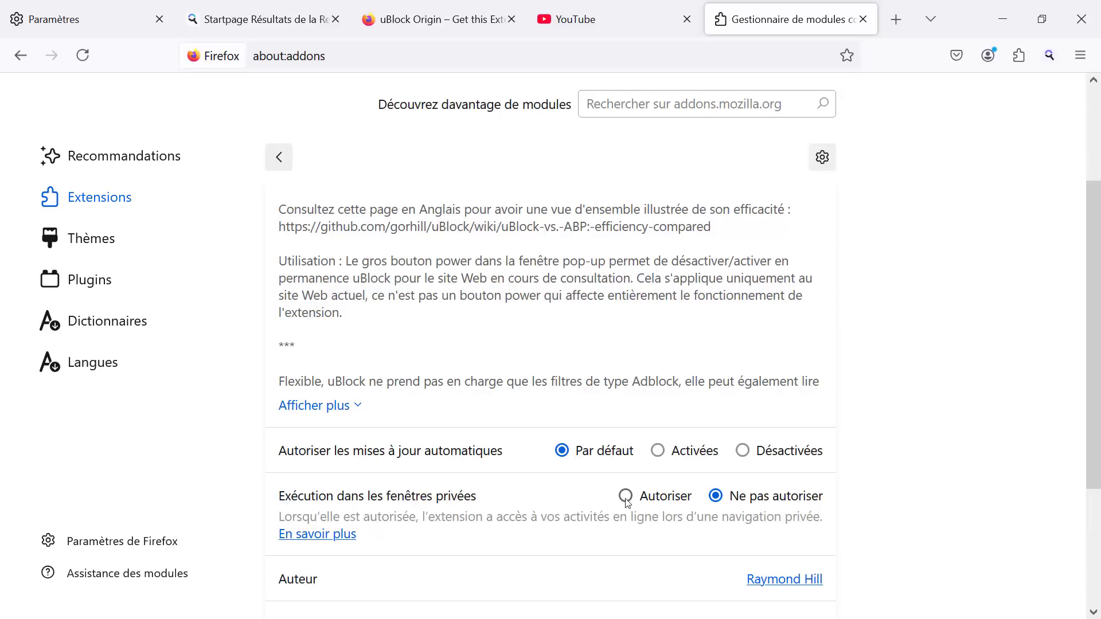
Block the "Faites des recherches pour commencer" box on the YouTube home page with uBlock Origin's Bloquer l'élément.
click(629, 9)
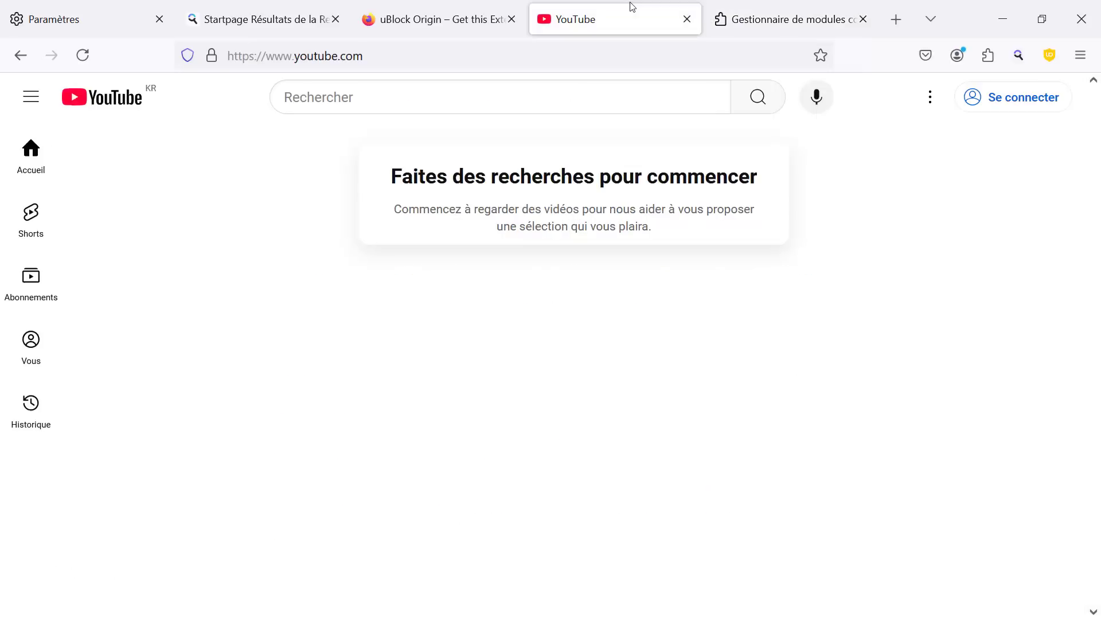
right_click(376, 205)
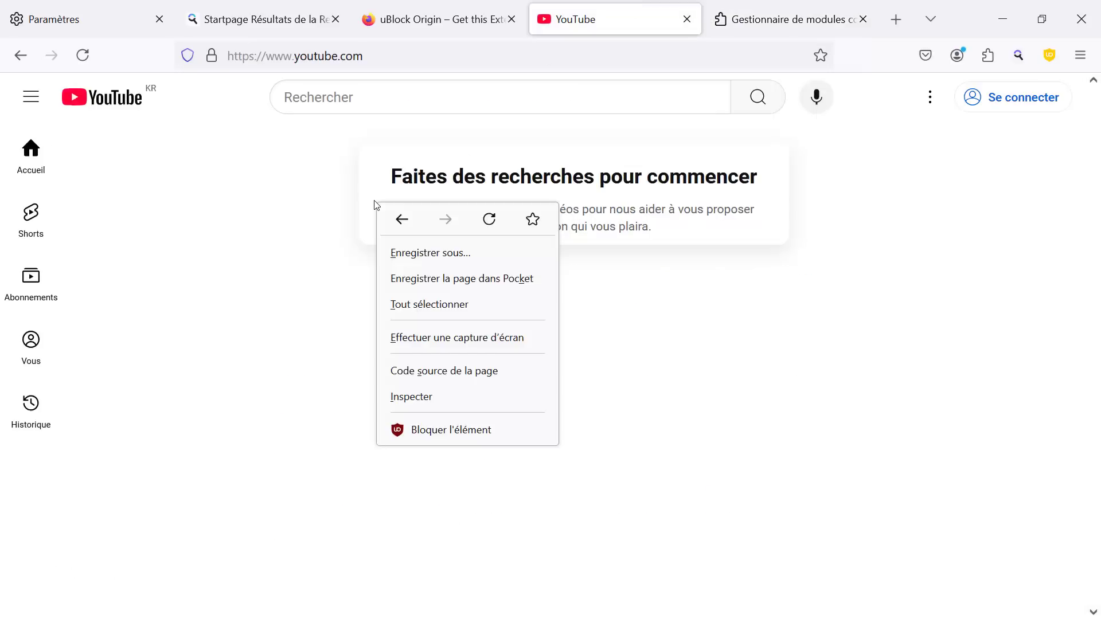
click(433, 430)
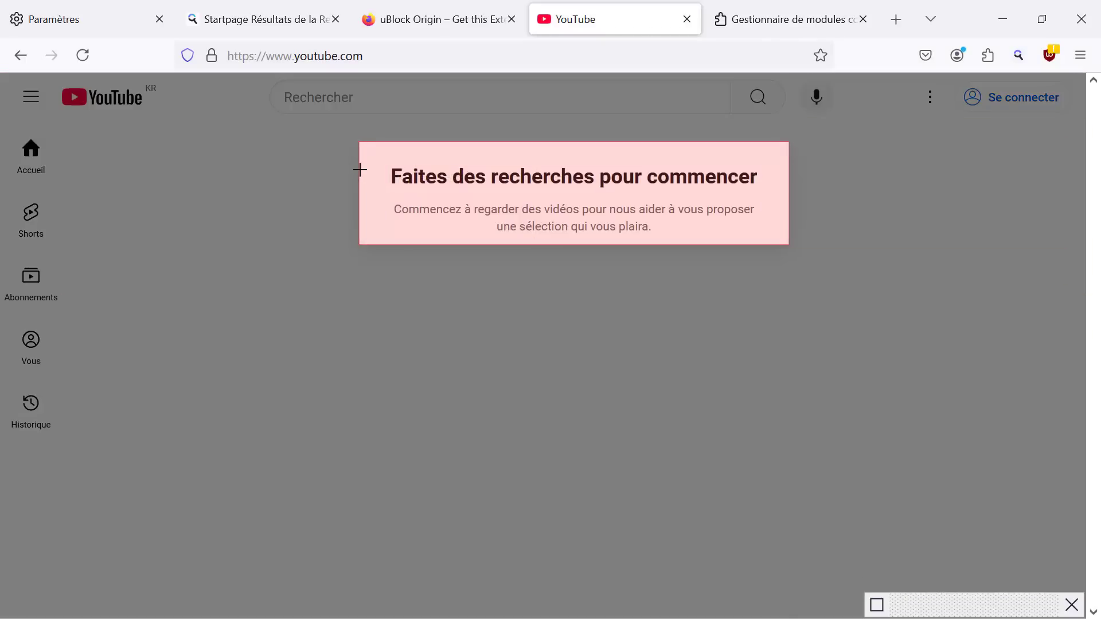
click(359, 170)
click(1050, 497)
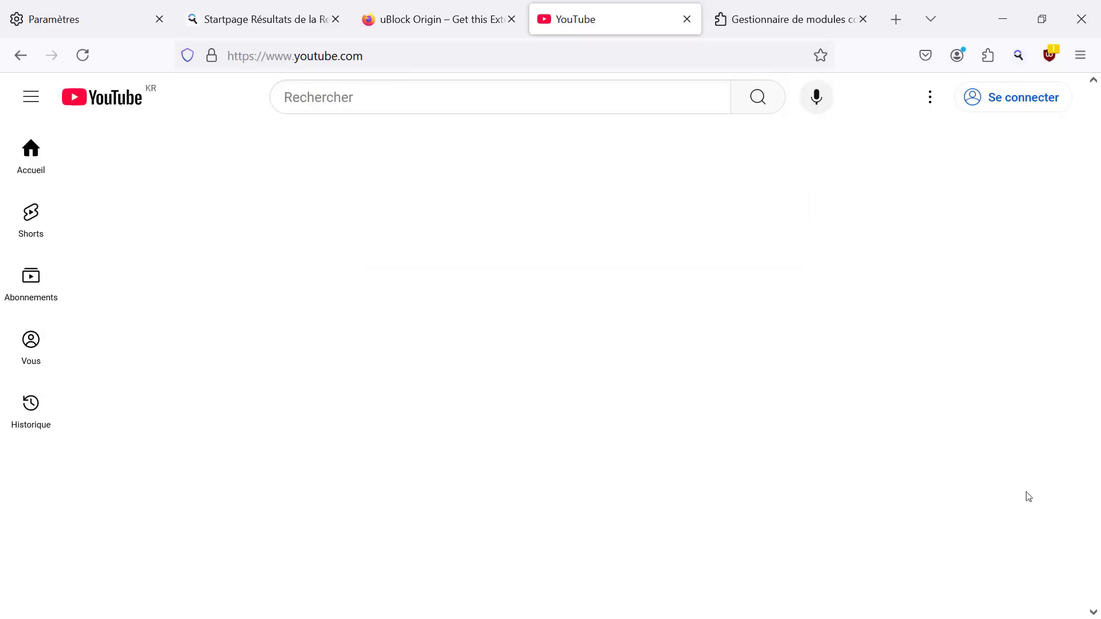
Create a uBlock Origin filter that blocks YouTube's Rechercher search box, re-picking the whole box as the target.
right_click(239, 87)
click(464, 98)
right_click(466, 98)
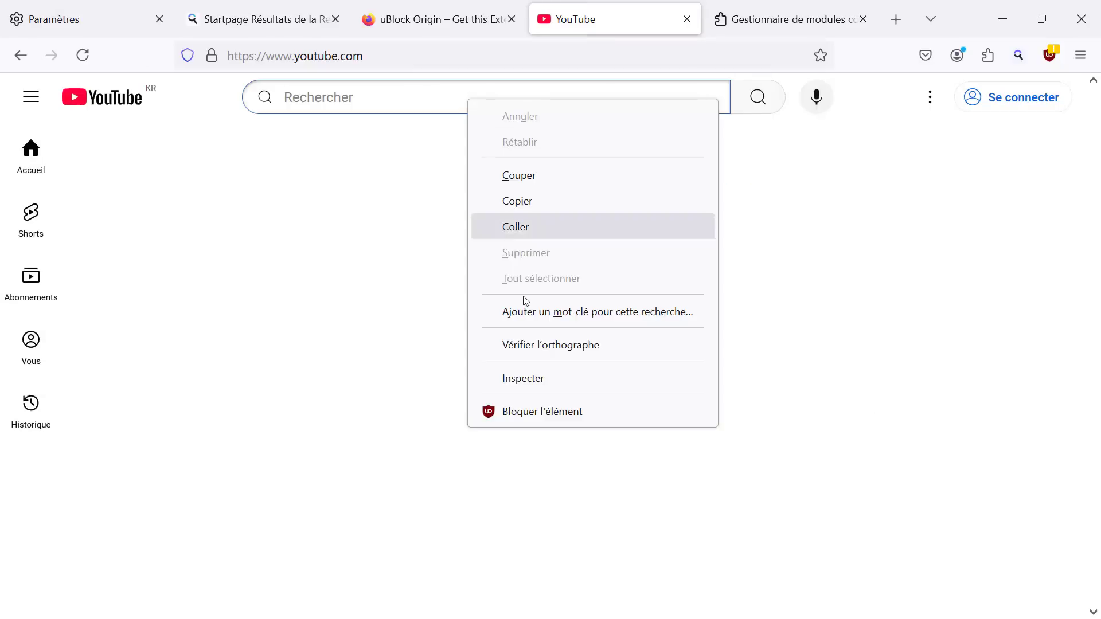
click(540, 411)
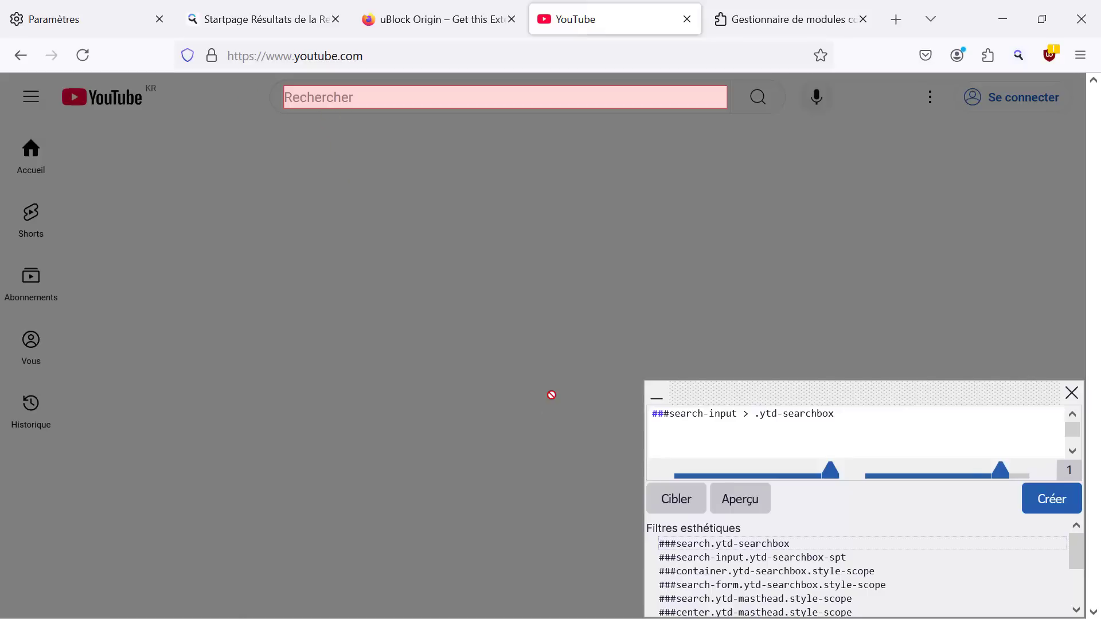
click(691, 503)
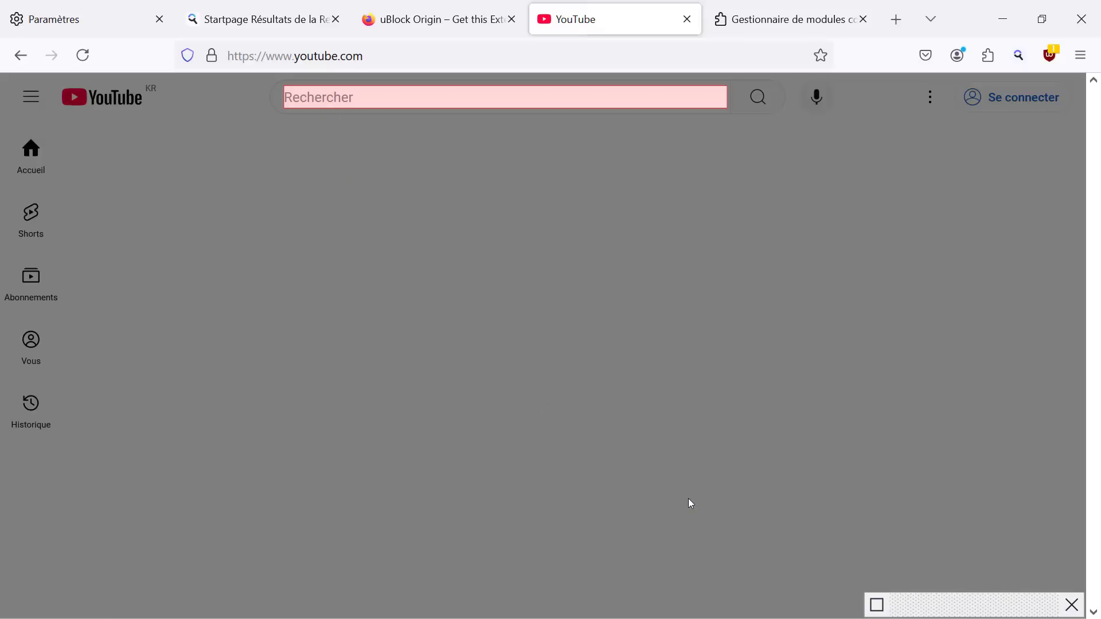
click(273, 87)
click(1054, 513)
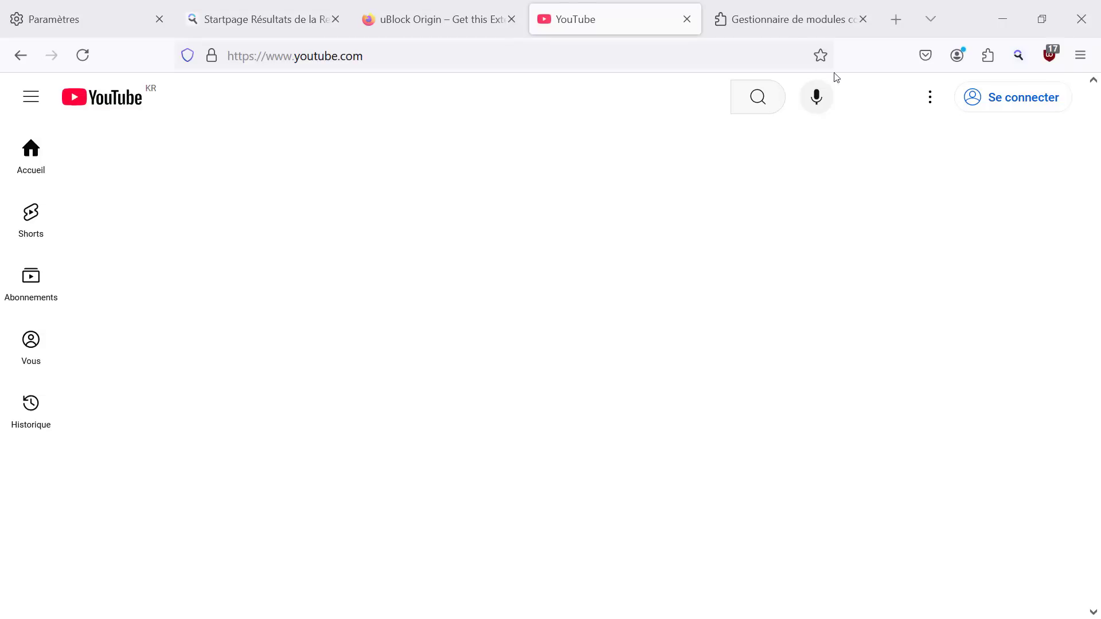
Check the installed extensions list and search Startpage for "vimnium" in the existing results tab.
click(796, 32)
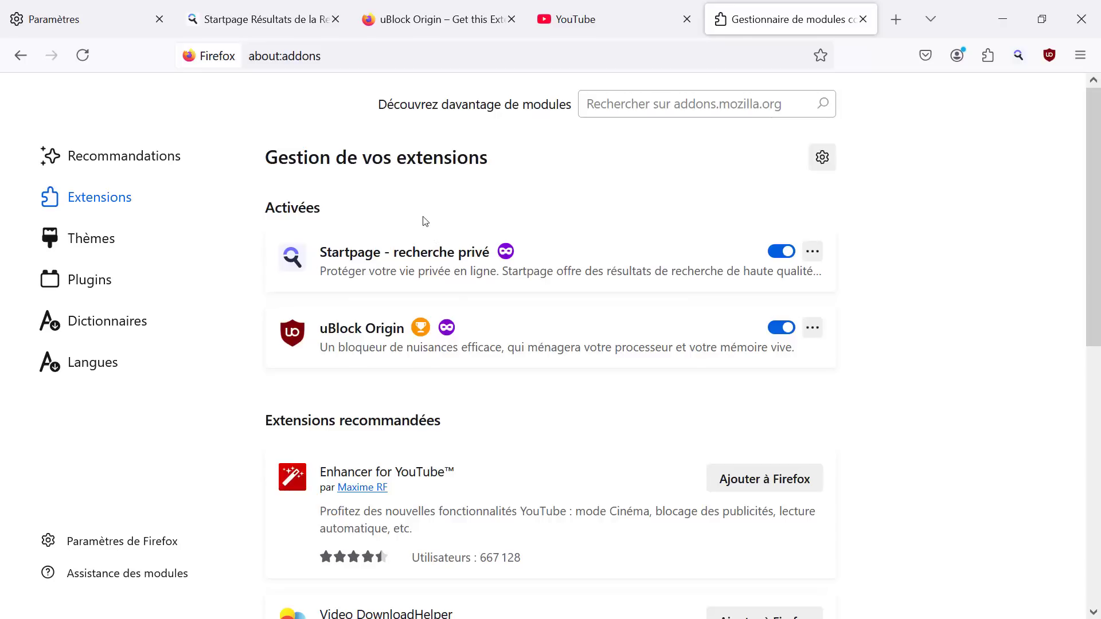
click(256, 10)
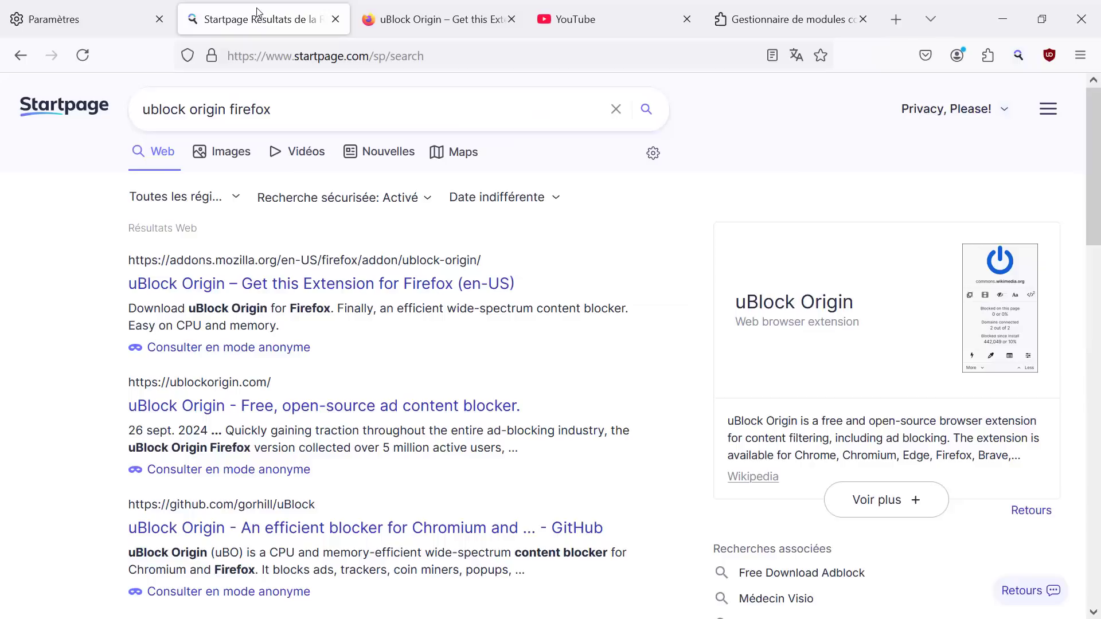
triple_click(301, 116)
text(vimnium)
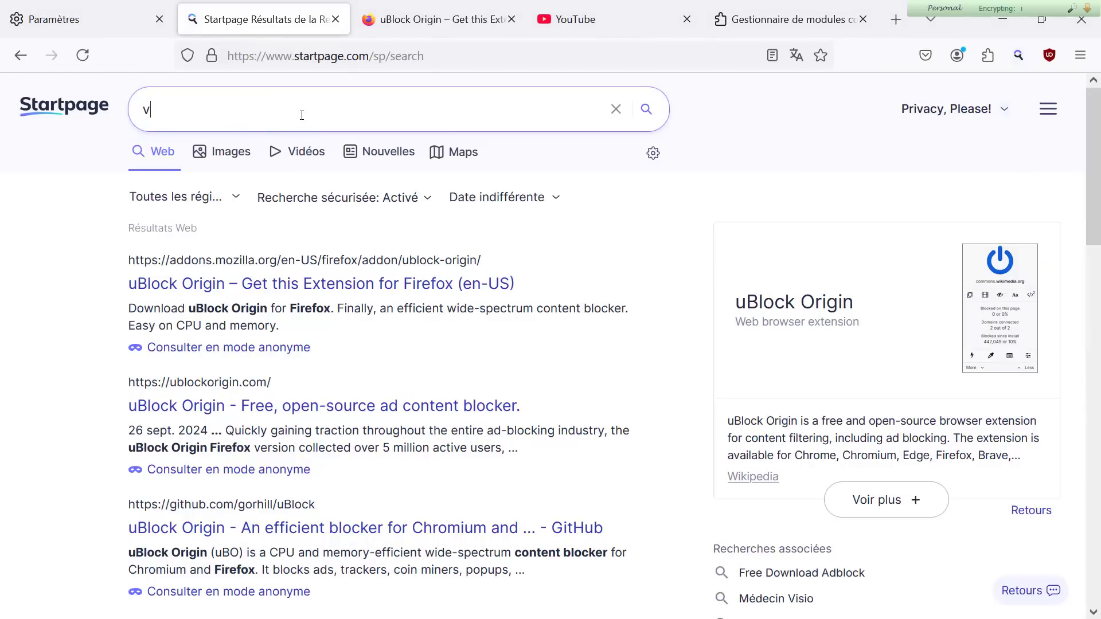
key(Return)
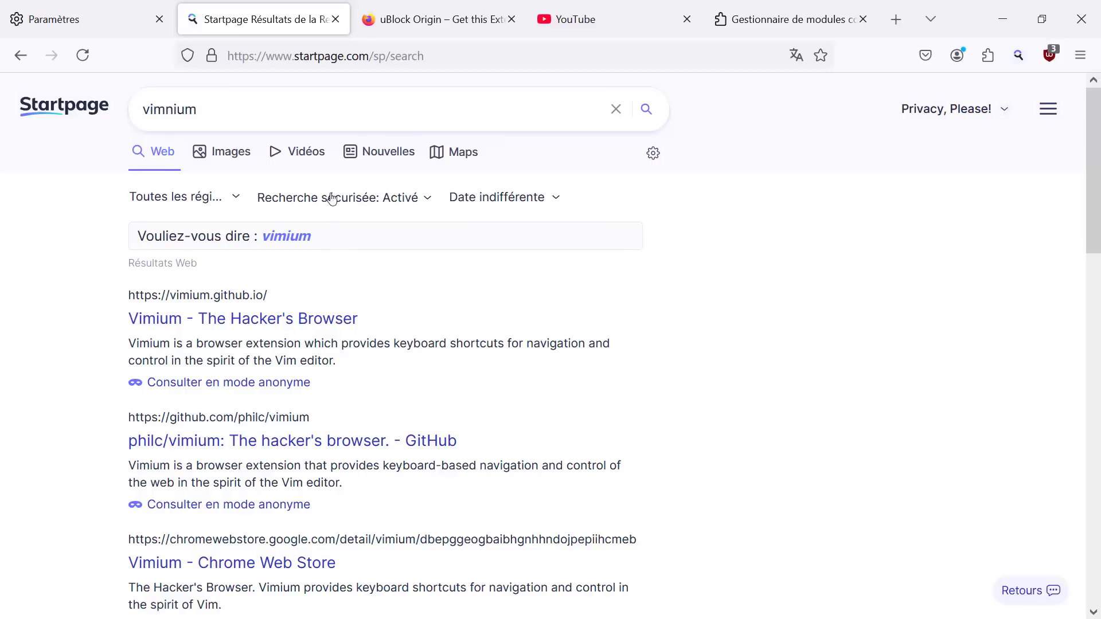
Open the Vimium website from the search results, decline the page translation and follow its Firefox install link.
click(272, 320)
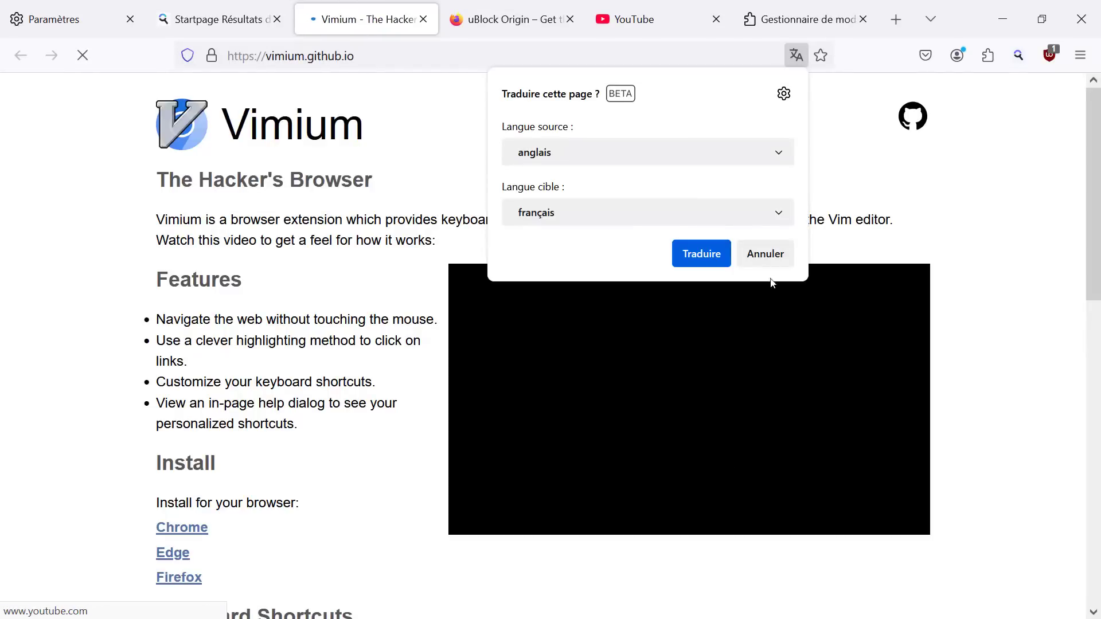
click(768, 247)
key(Down)
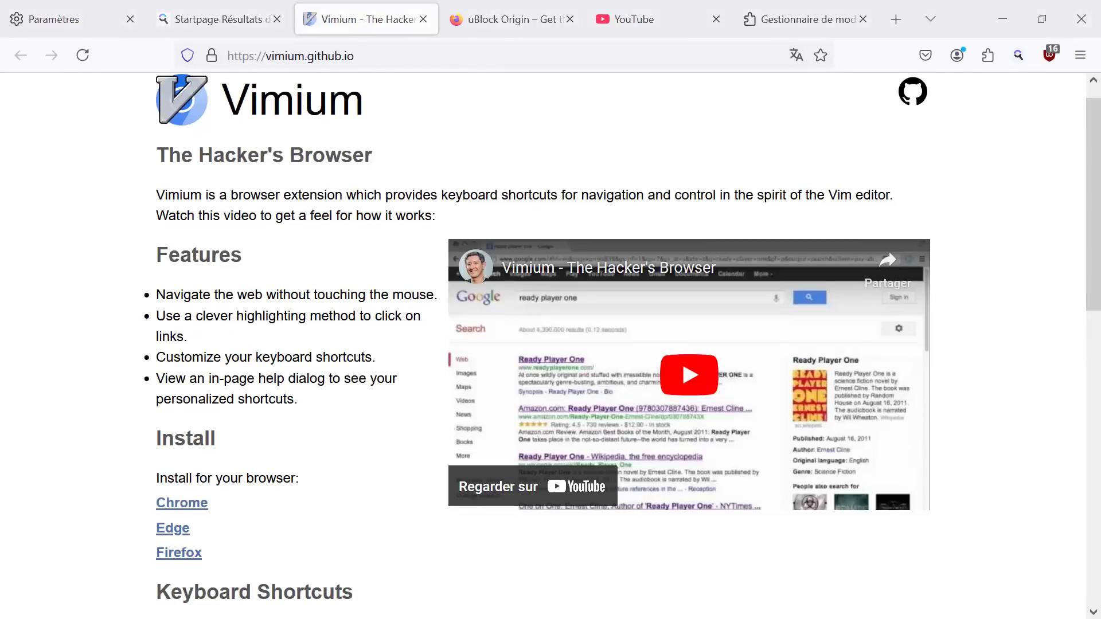
scroll(322, 419, down, 3)
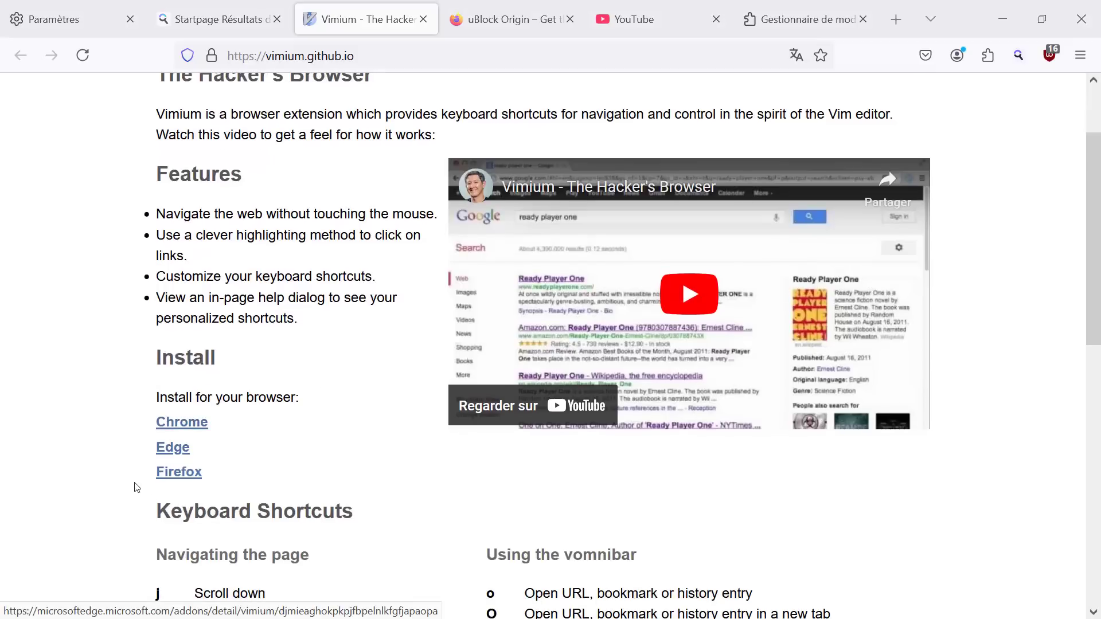
click(179, 480)
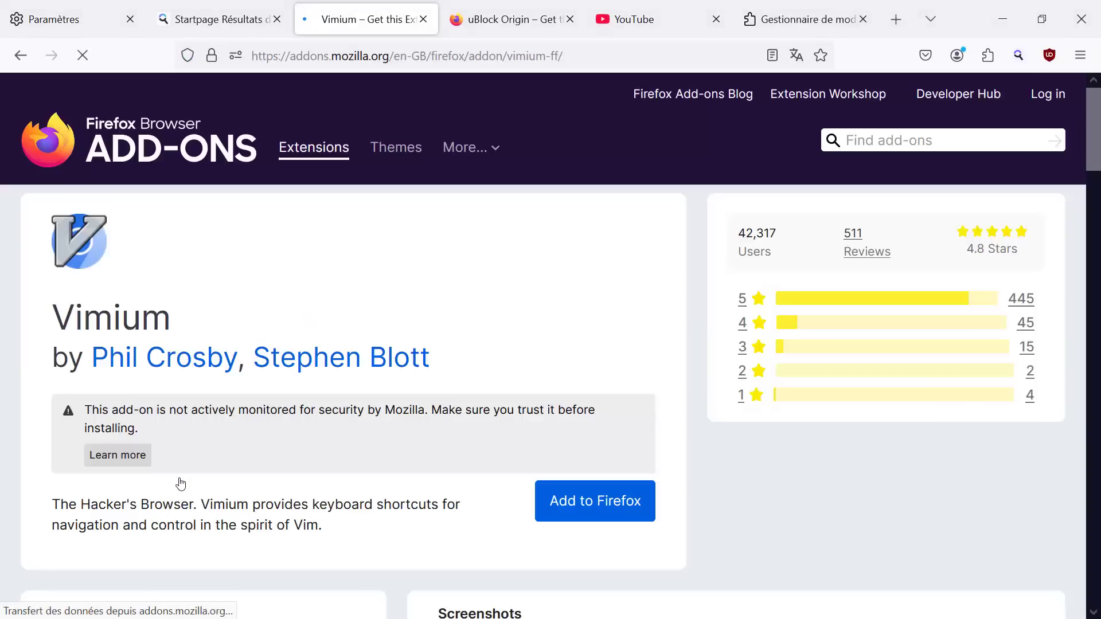
Install the Vimium extension without permission for private windows and acknowledge the installation.
click(567, 519)
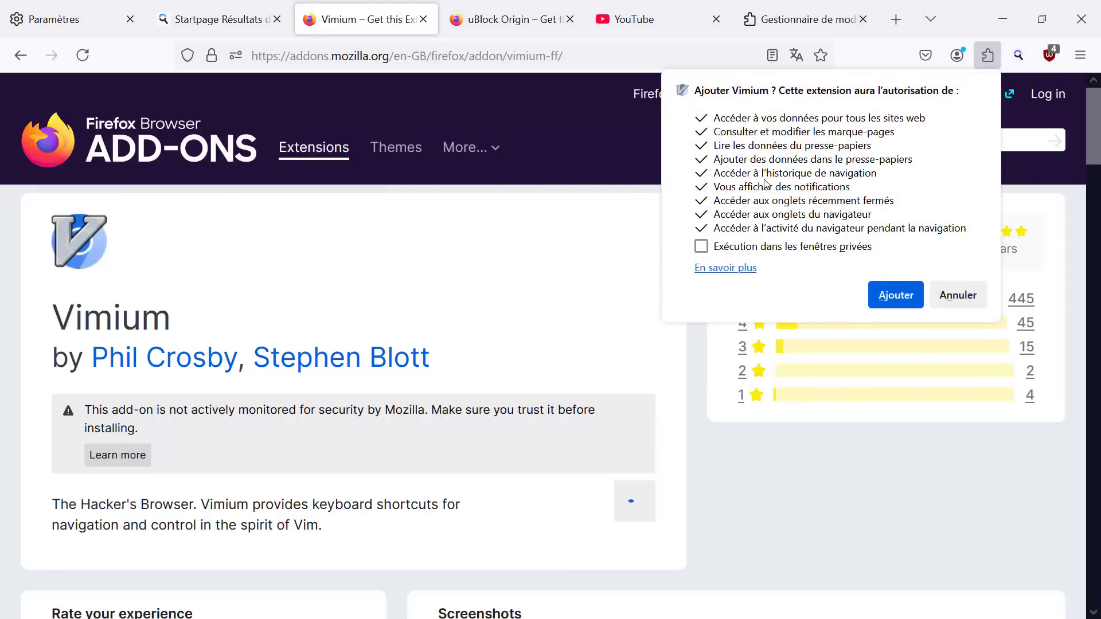
click(883, 299)
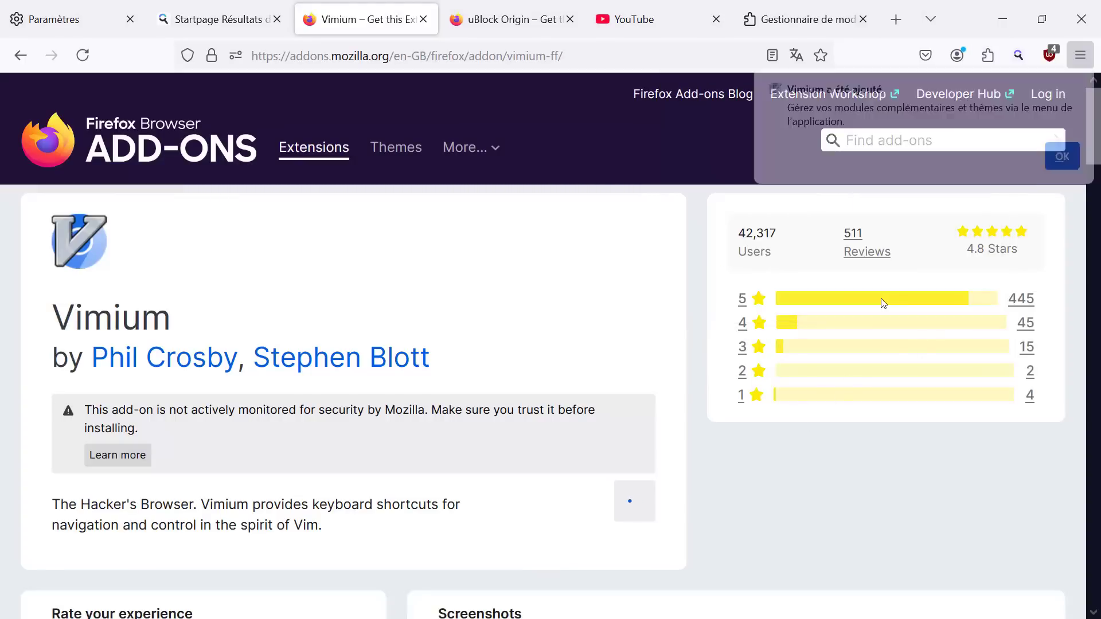
click(1060, 157)
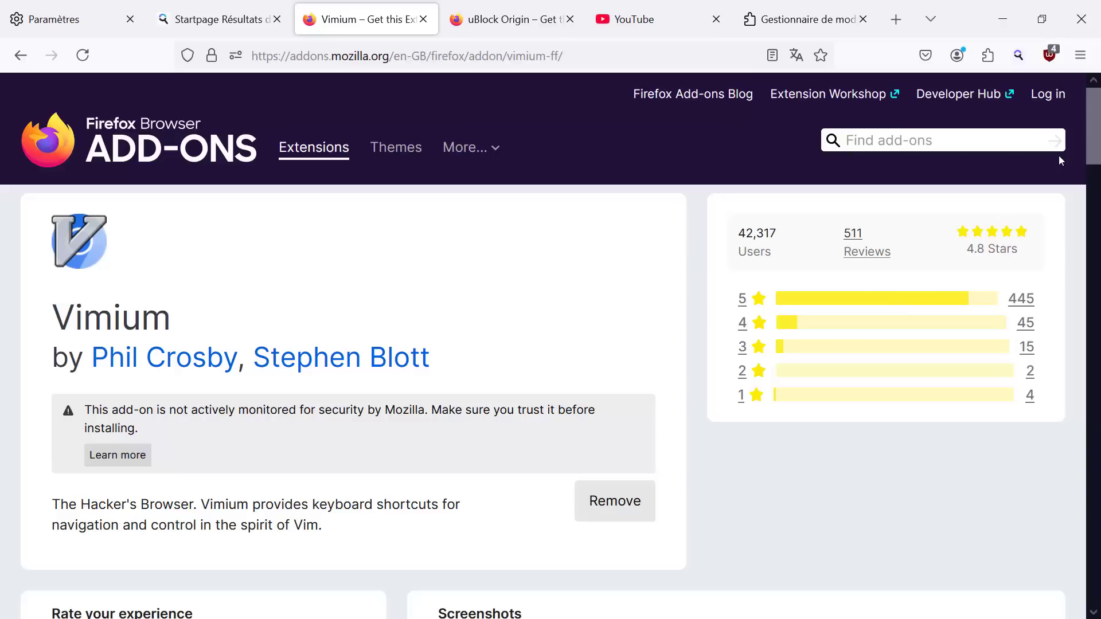
Open the Vimium details in the add-ons manager and set Exécution dans les fenêtres privées to Autoriser.
click(979, 57)
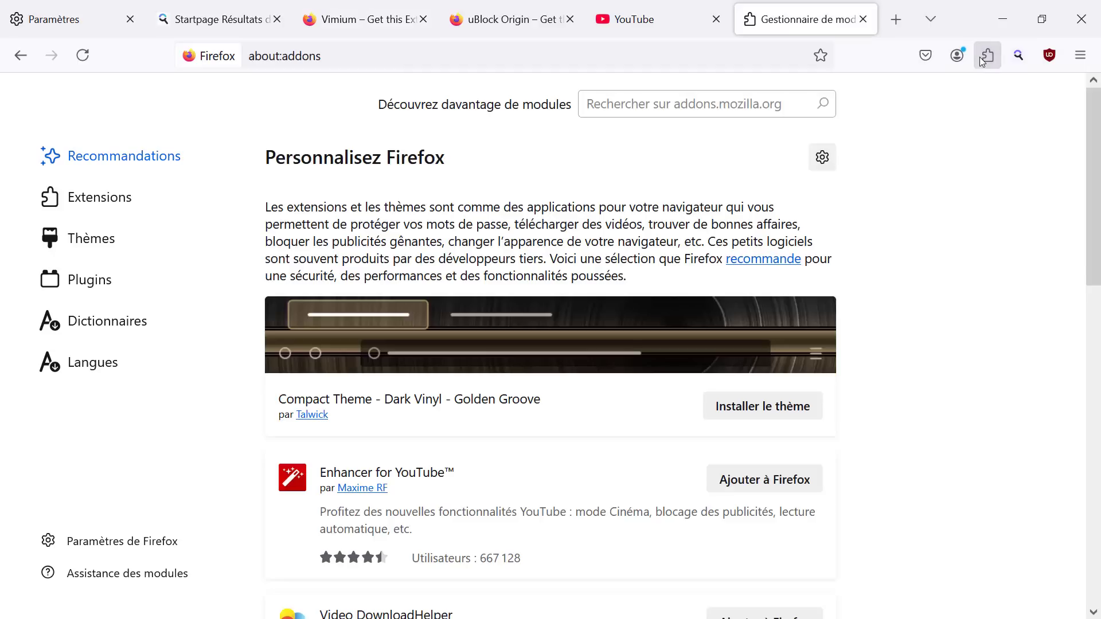
click(123, 198)
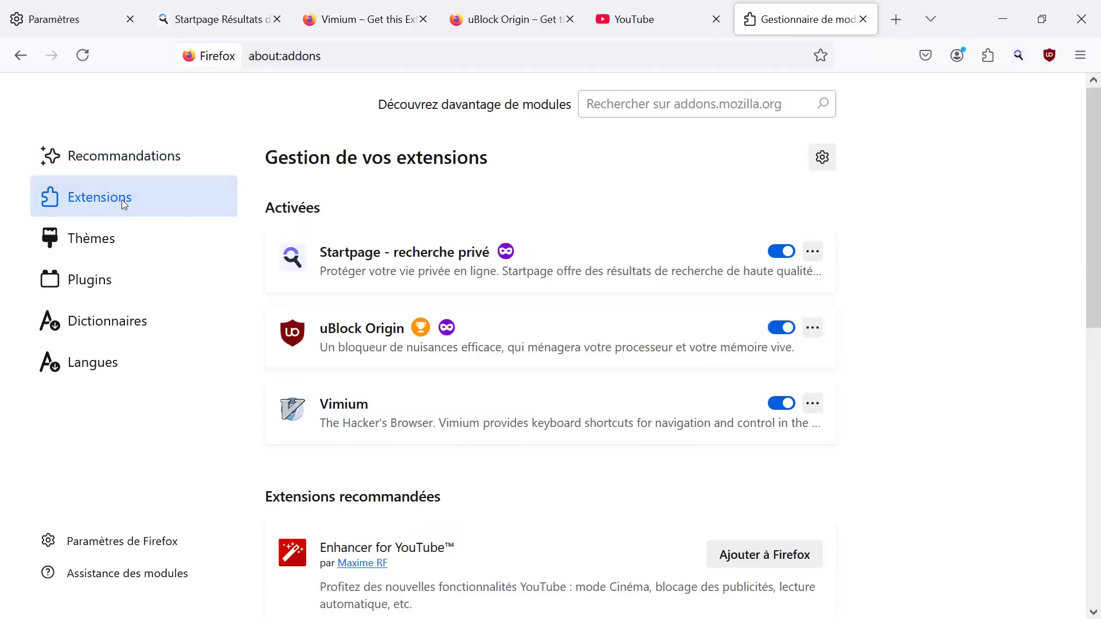
click(483, 384)
scroll(484, 383, down, 3)
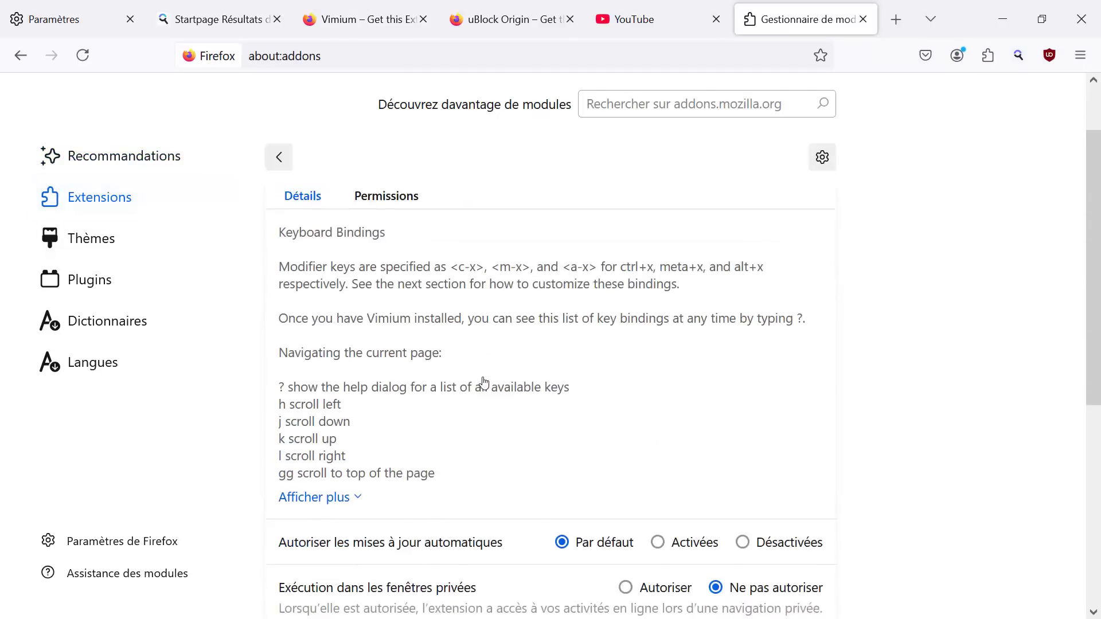
scroll(484, 383, down, 2)
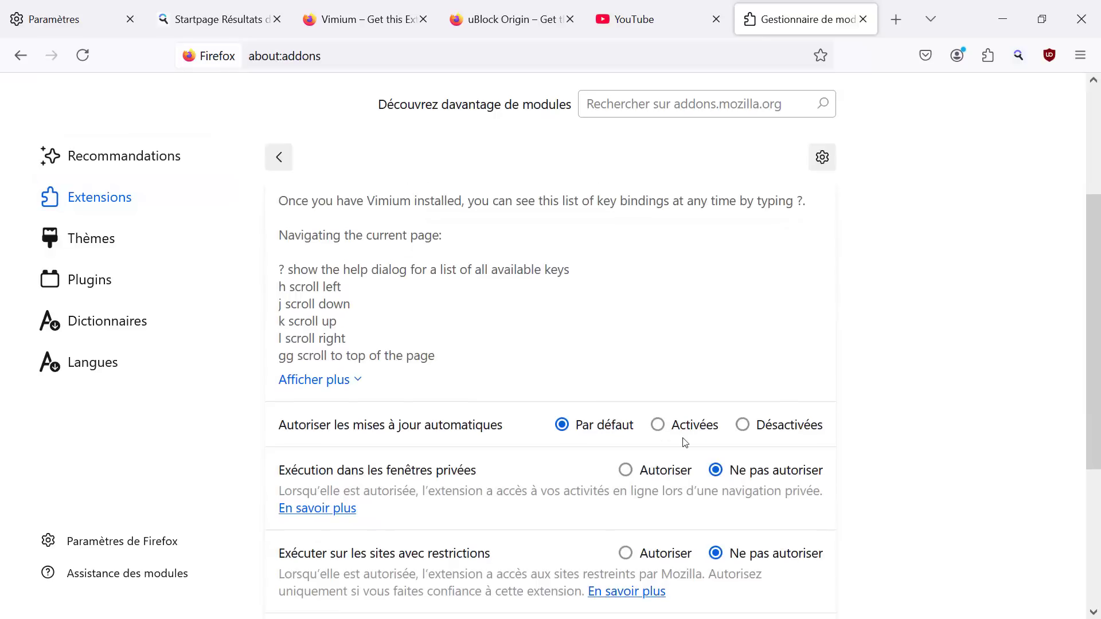
click(651, 475)
Set Vimium's Exécuter sur les sites avec restrictions option to Autoriser.
scroll(652, 475, down, 1)
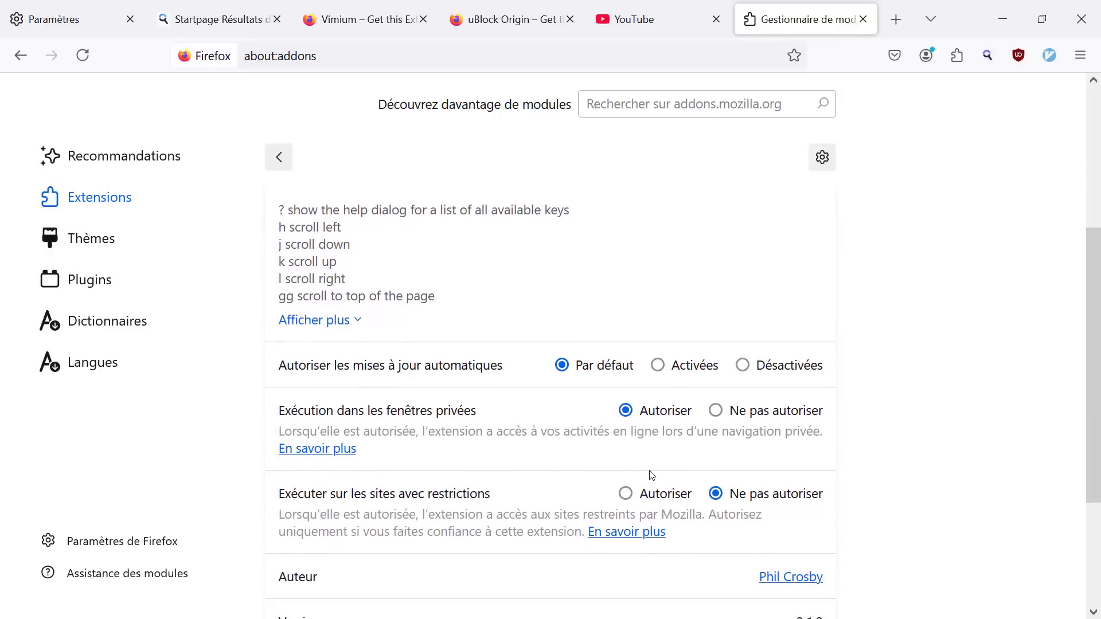
scroll(652, 475, down, 1)
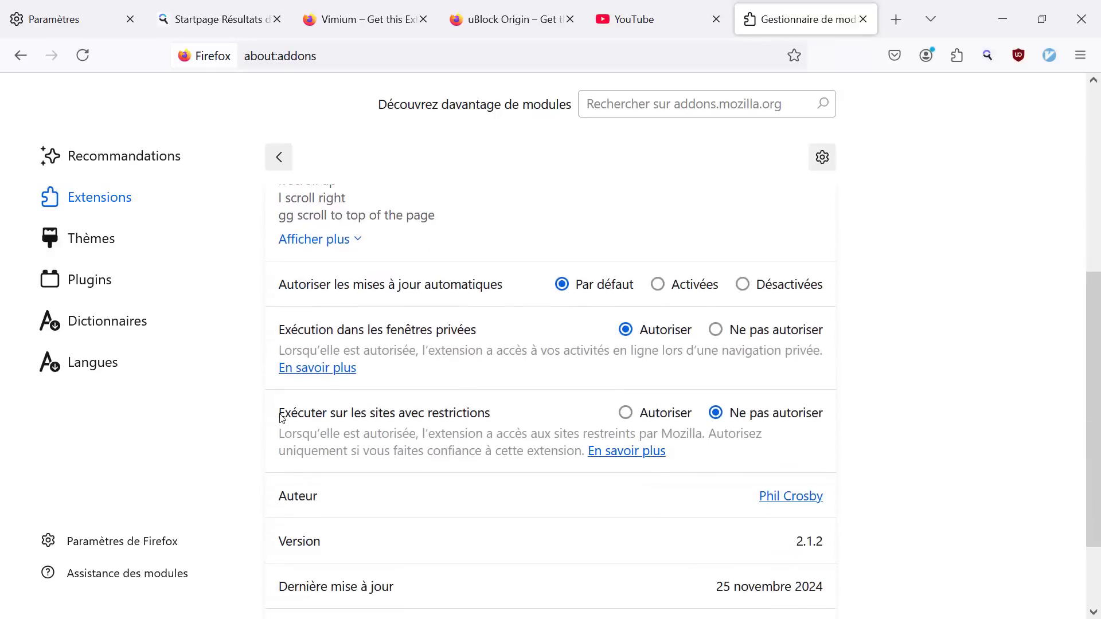
drag(279, 418, 485, 414)
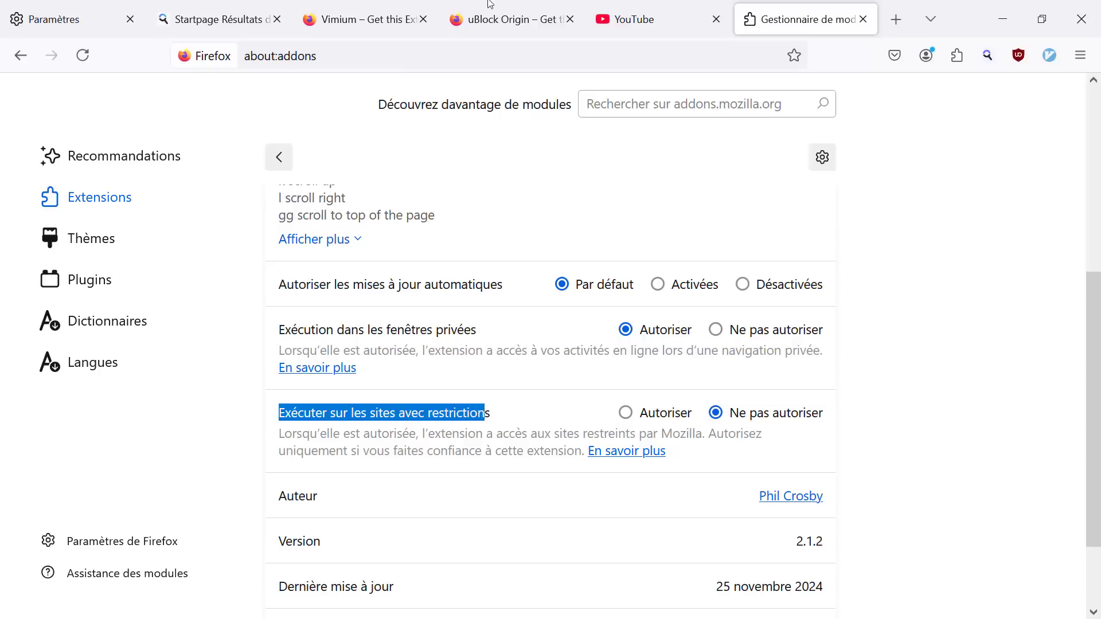
click(491, 8)
click(803, 17)
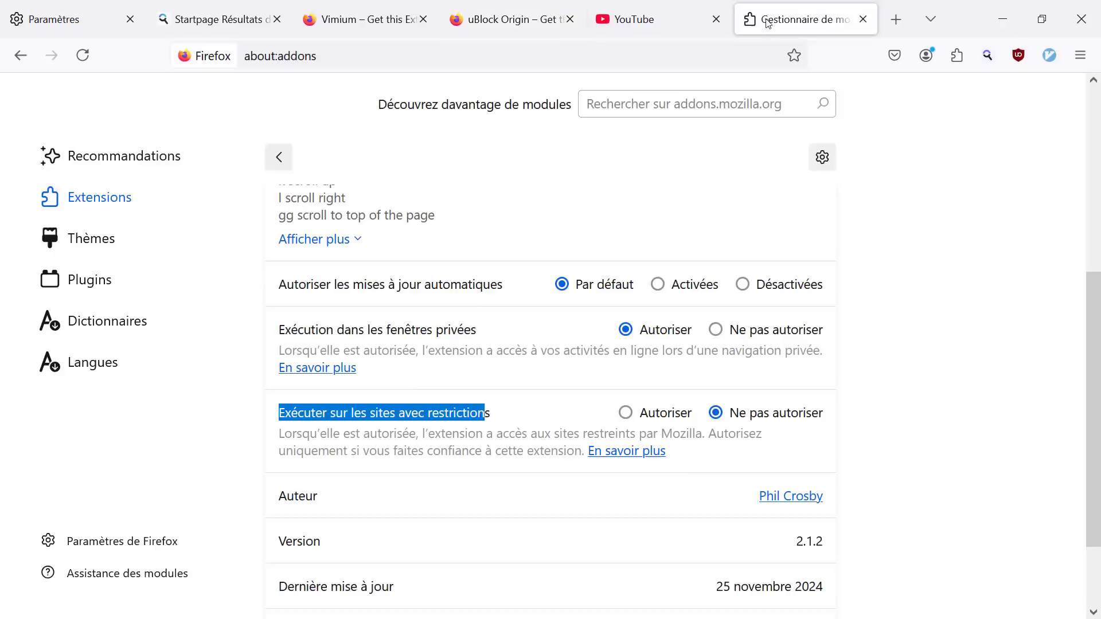
click(626, 413)
Return to the Startpage results for vimnium and look through them down to the last entries.
key(ctrl+2)
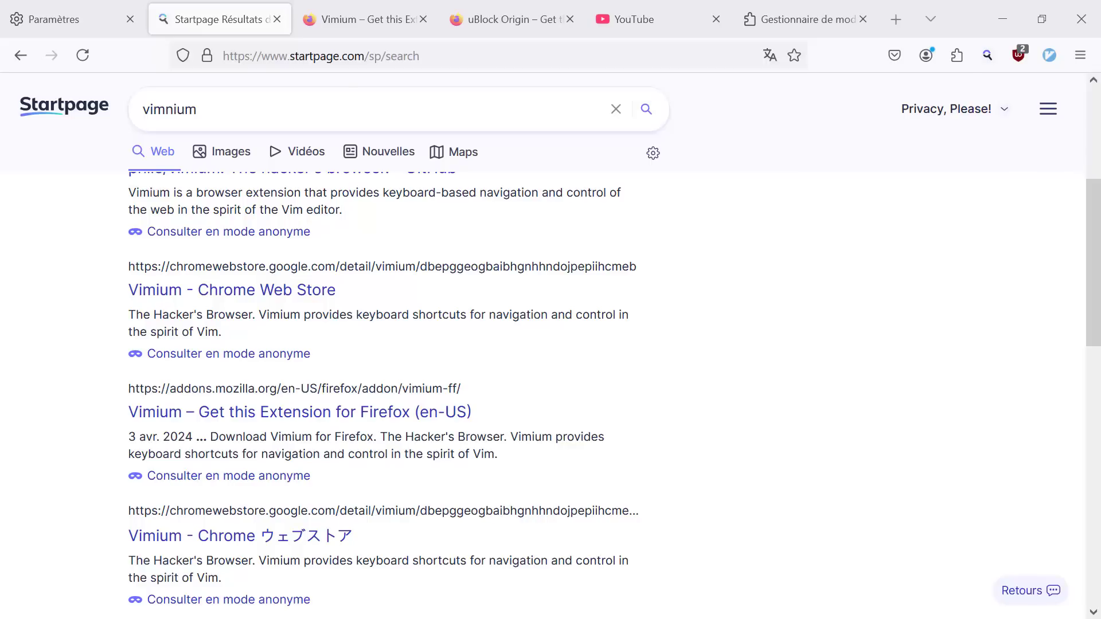
scroll(732, 413, down, 10)
scroll(733, 413, down, 4)
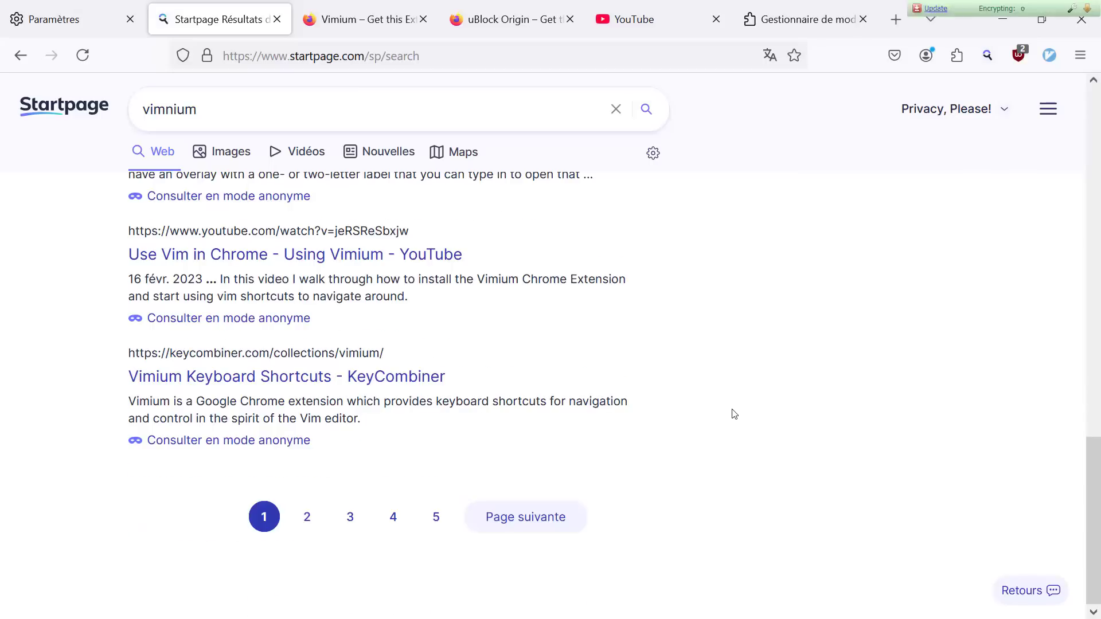
Open the philc/vimium GitHub result in a new tab using Vimium's link hints and dismiss the translation offer.
scroll(733, 413, up, 14)
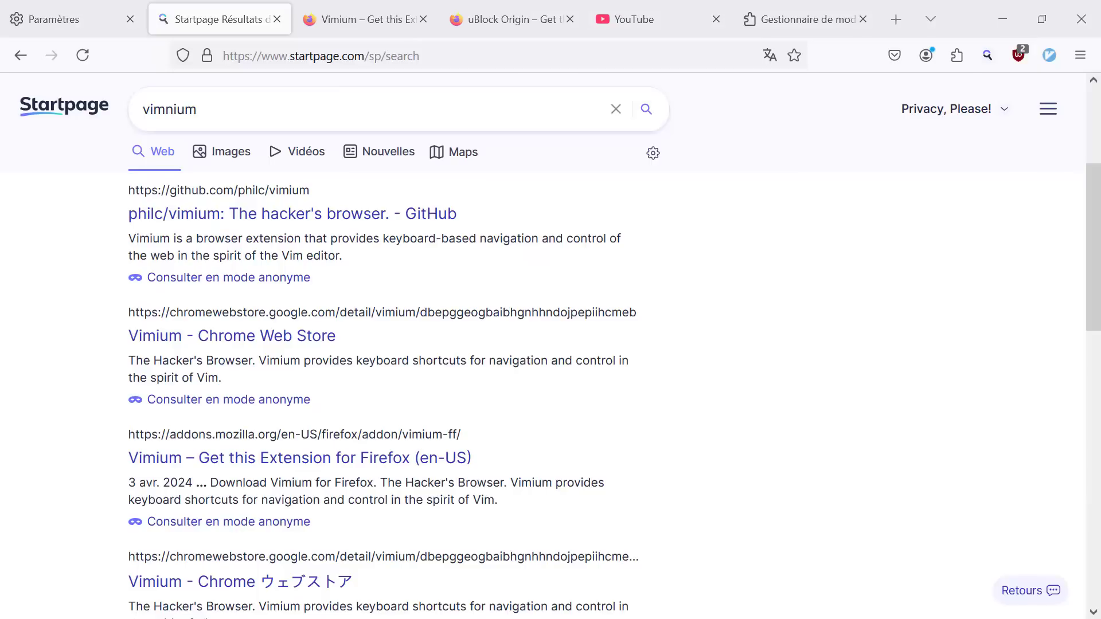
key(f)
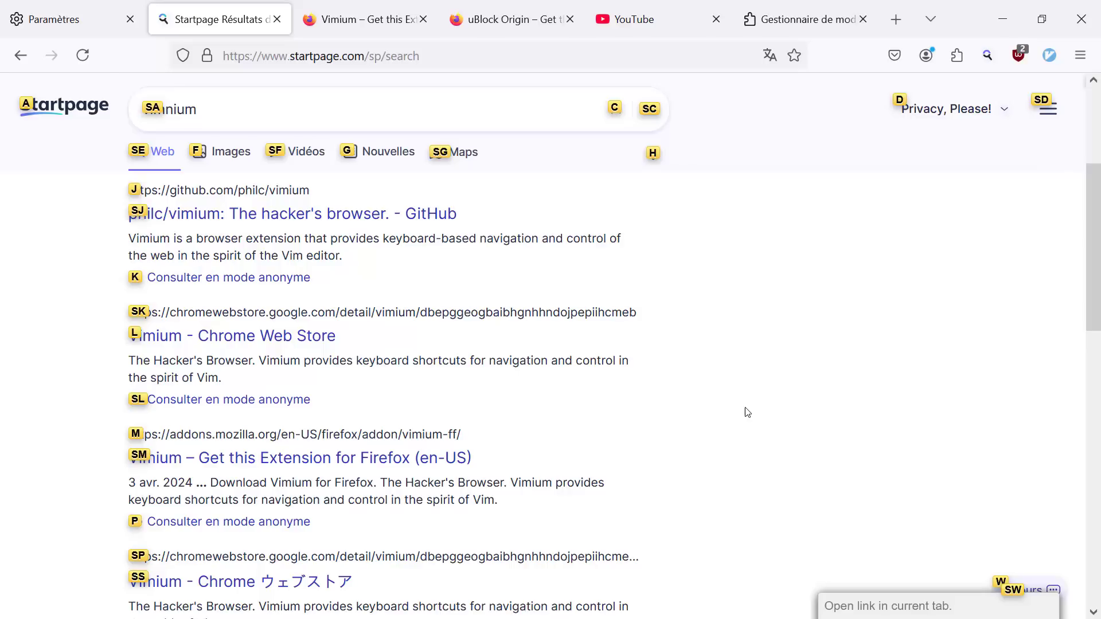
key(j)
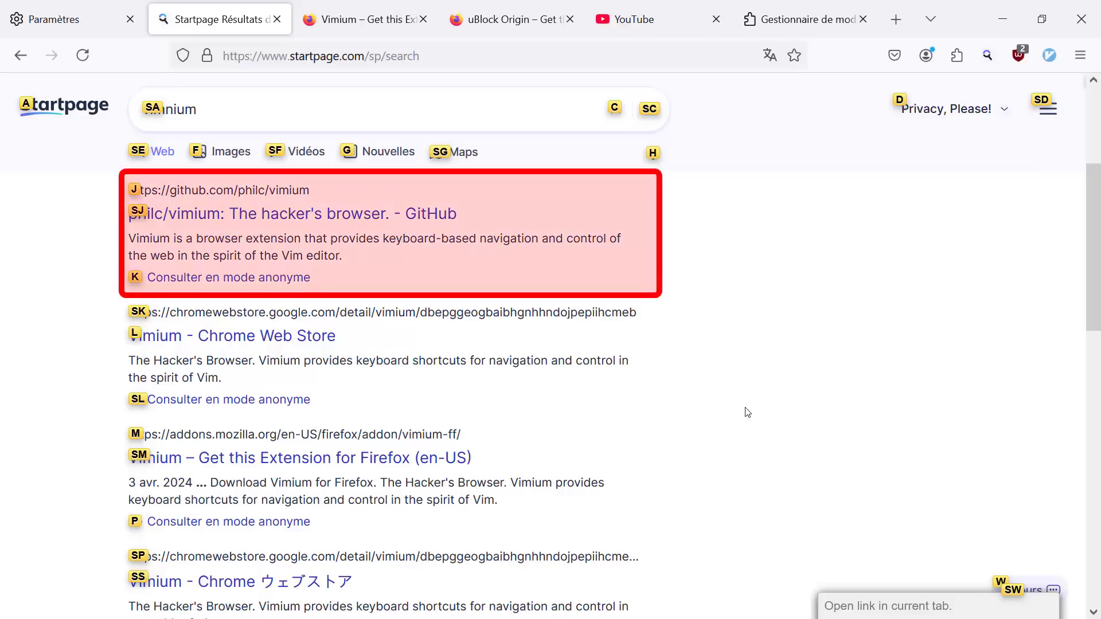
key(t)
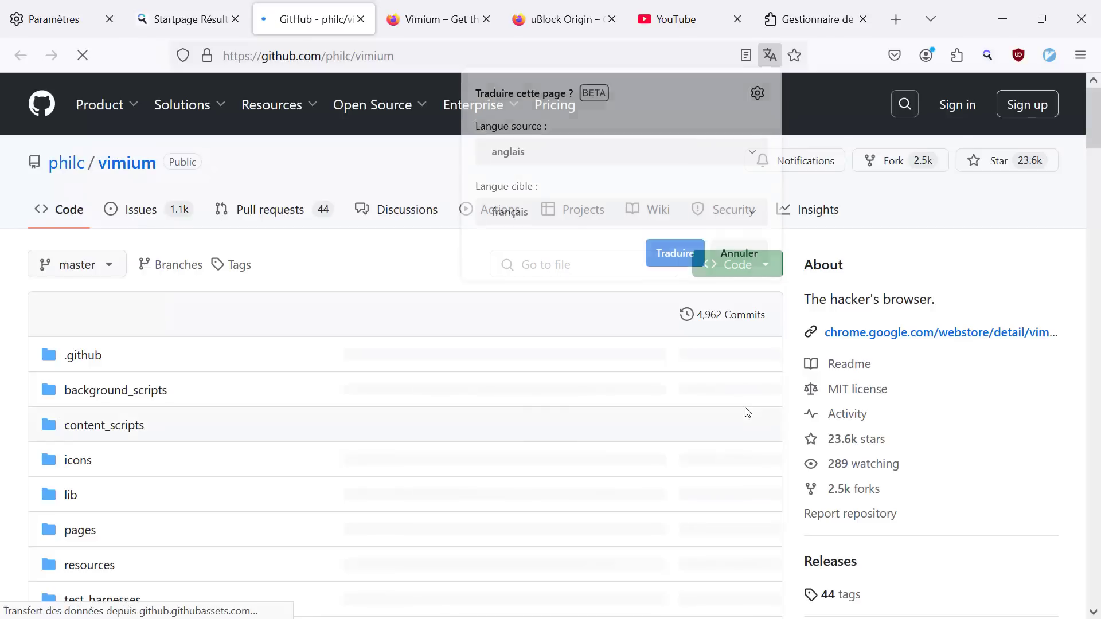
key(Escape)
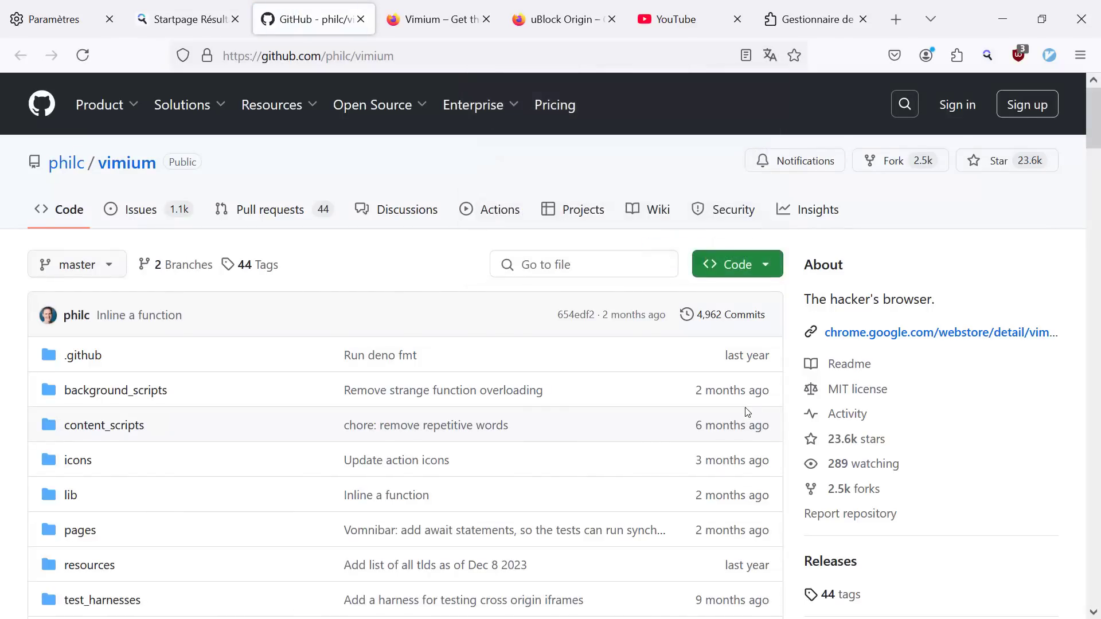
Look through the Vimium repository's file list on GitHub down to the start of the README.
scroll(747, 412, down, 15)
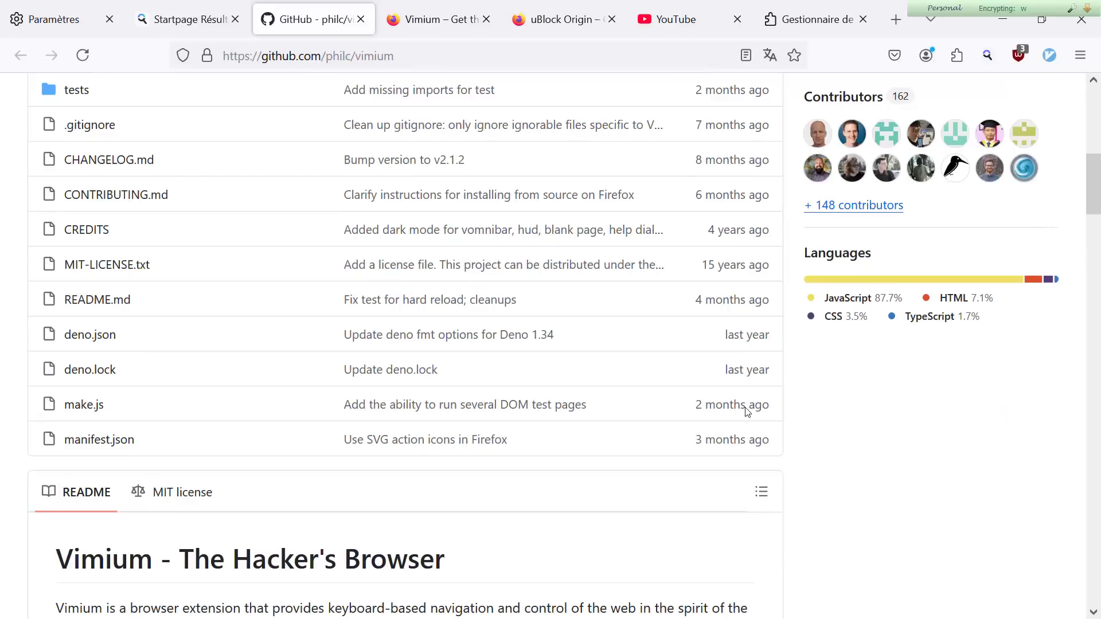
scroll(747, 412, up, 10)
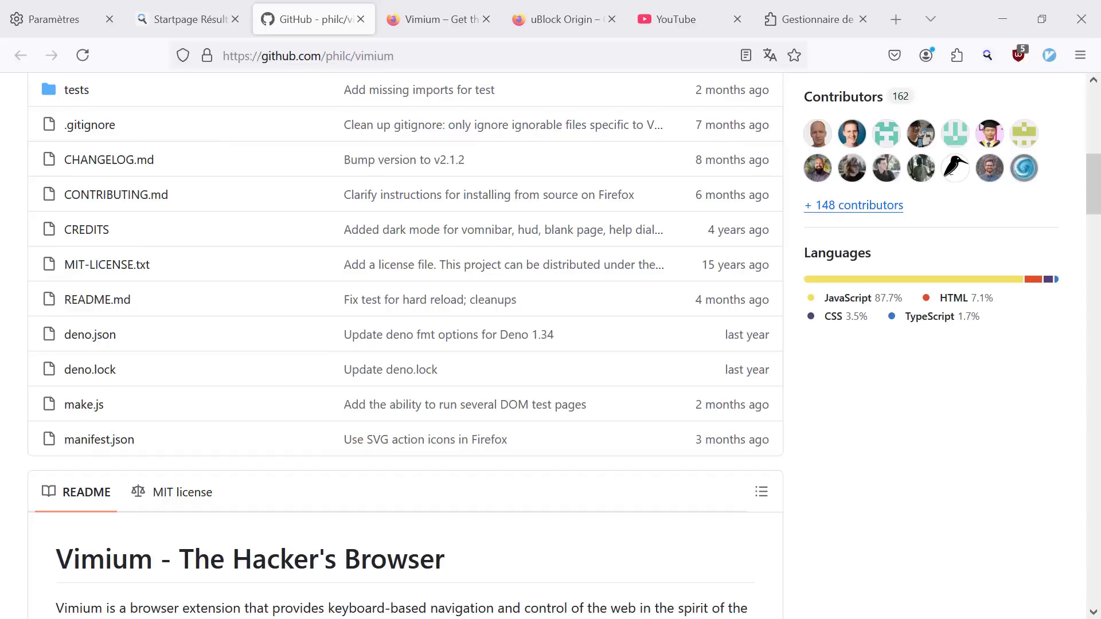
key(shift+slash)
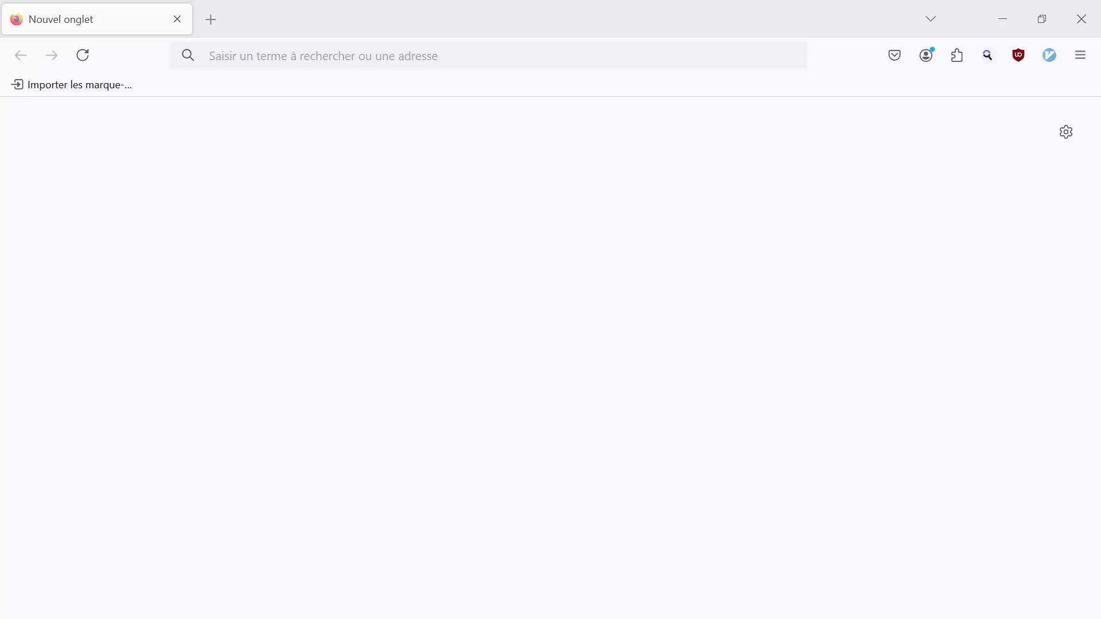
Open about:profiles and look through the existing Firefox profiles down to Demo YT.
click(306, 46)
text(ab)
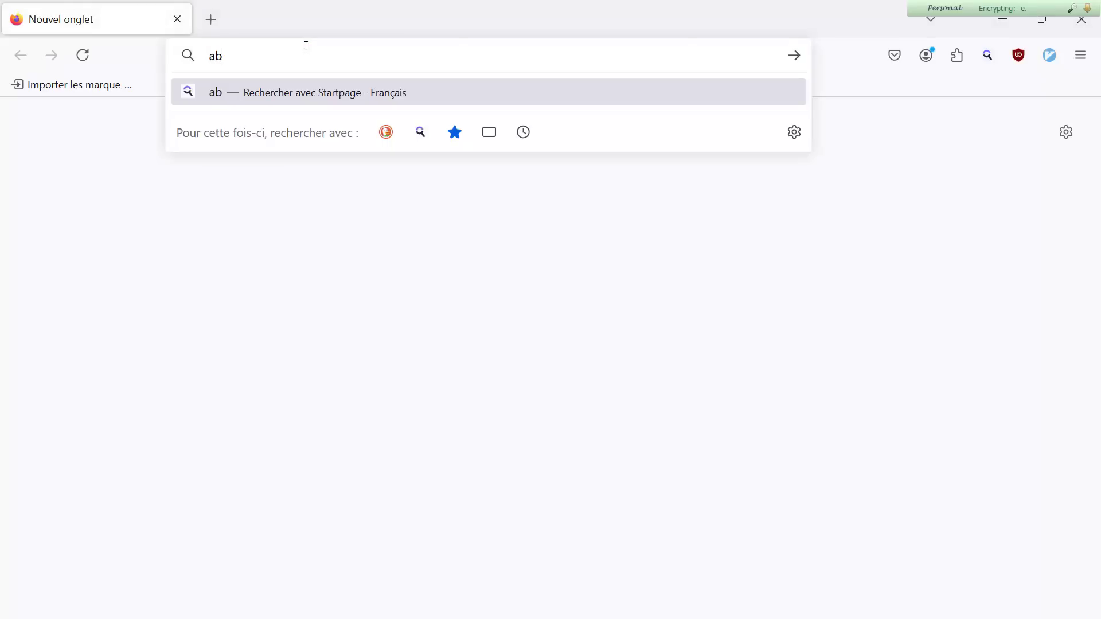
text(out:profiles)
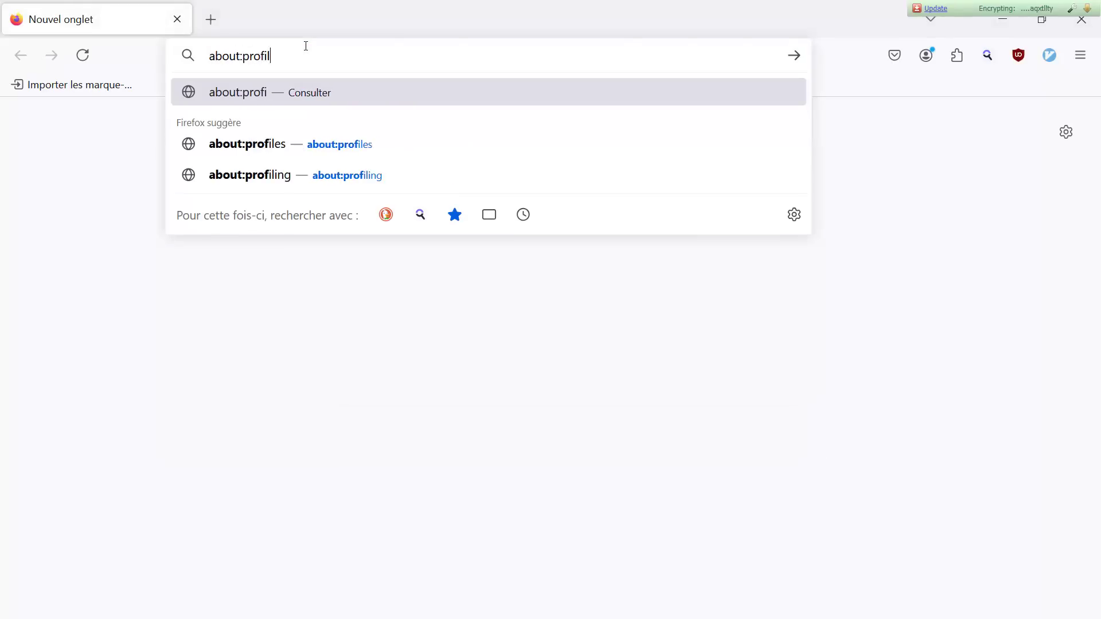
key(Return)
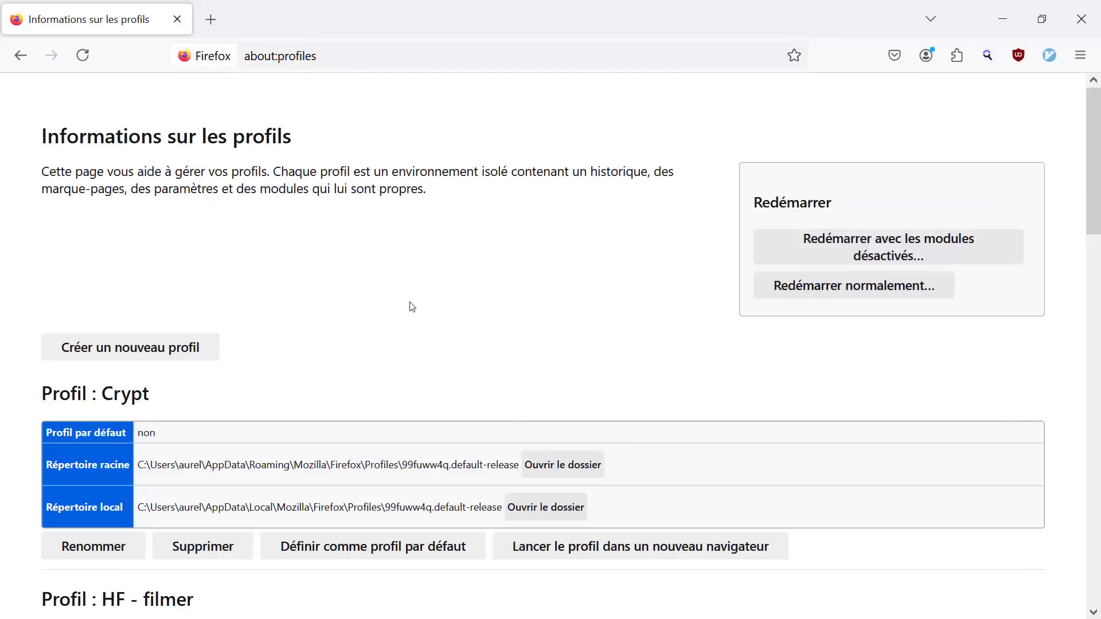
scroll(410, 305, down, 15)
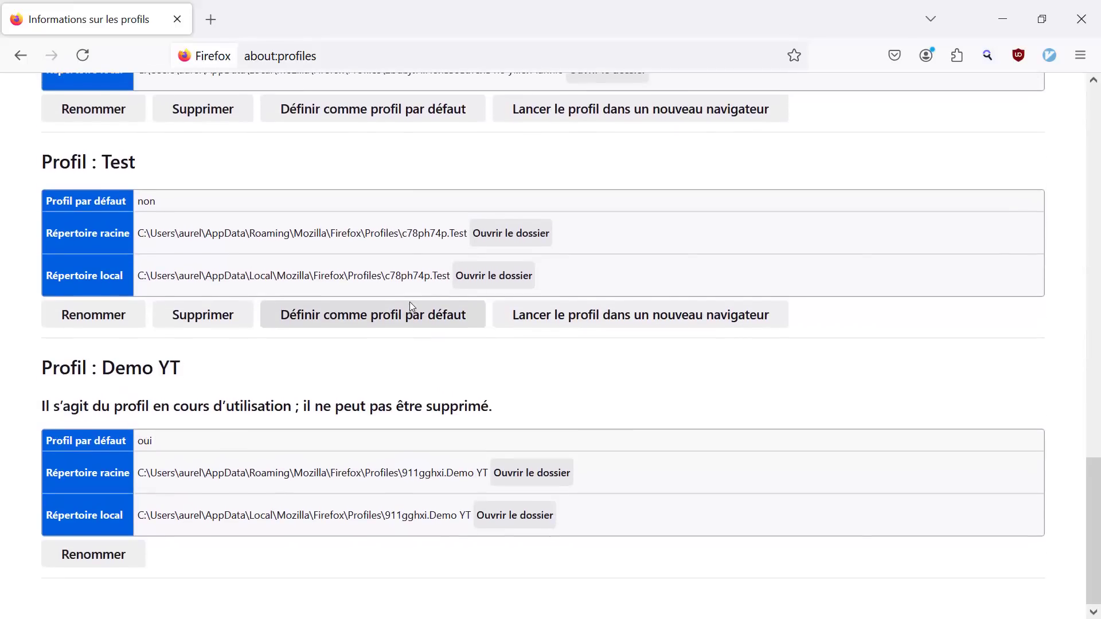
scroll(409, 301, up, 1)
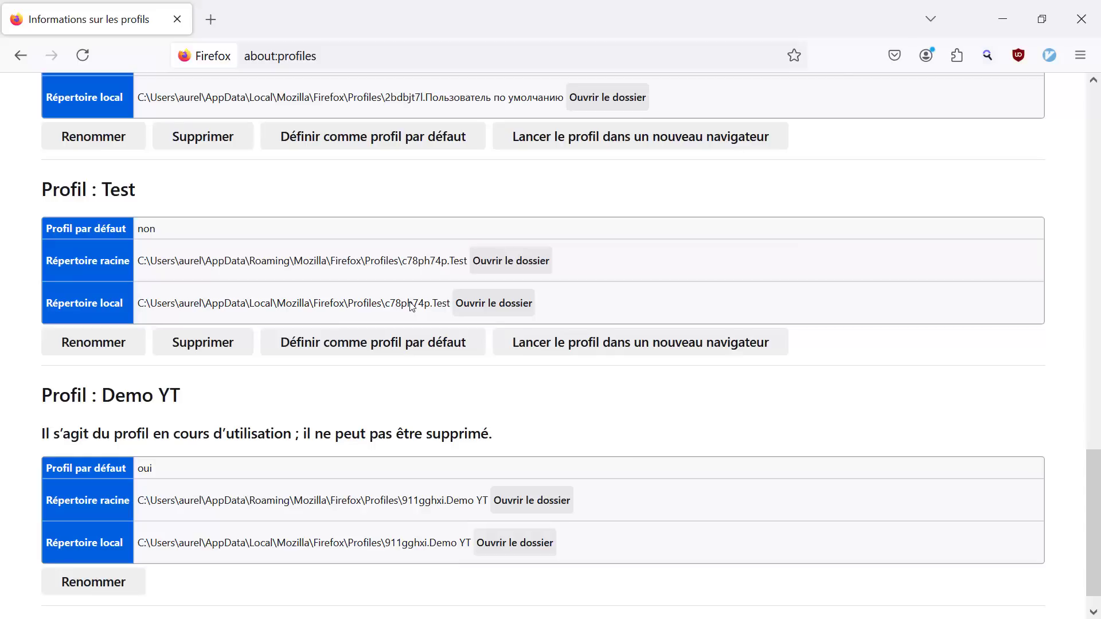
scroll(412, 306, down, 1)
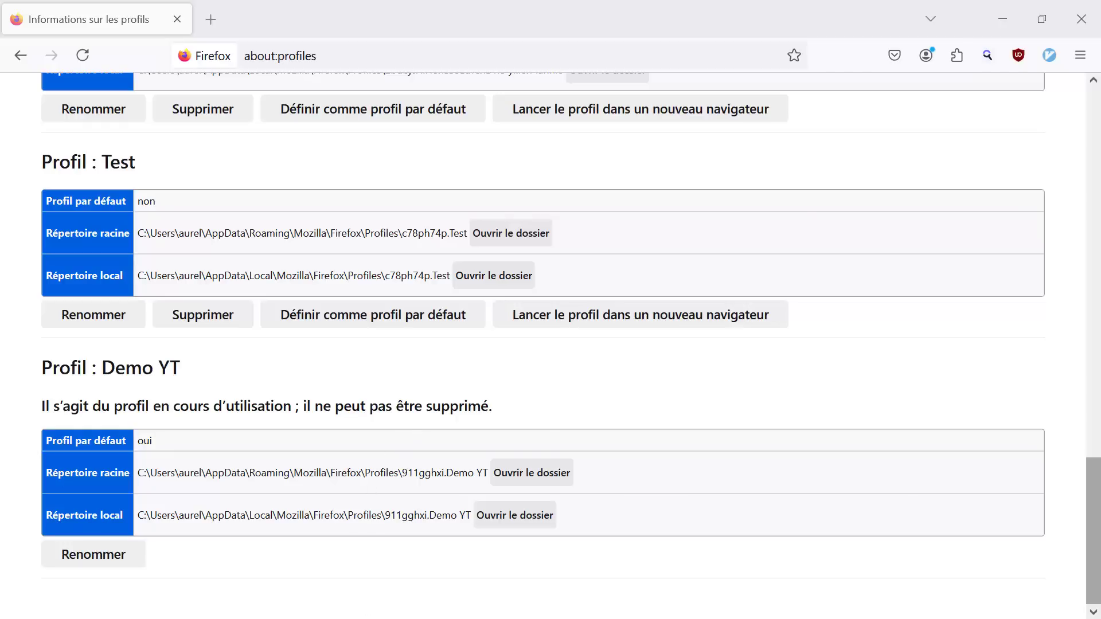
Create a new Firefox profile named demo yt2 in the default folder.
drag(1098, 564, 1094, 189)
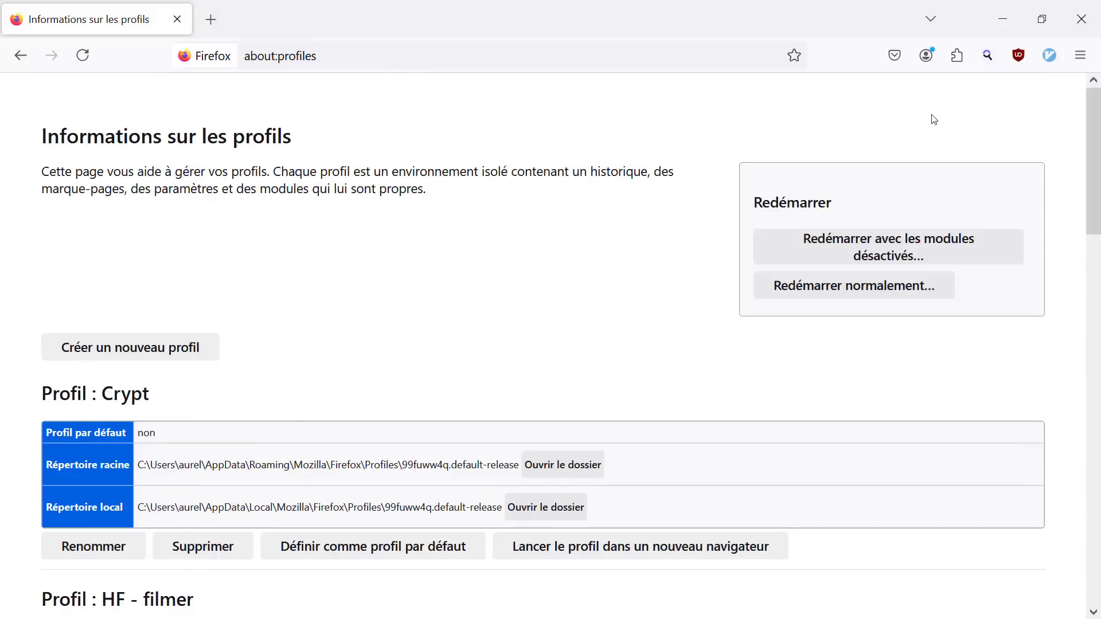
click(134, 344)
click(648, 470)
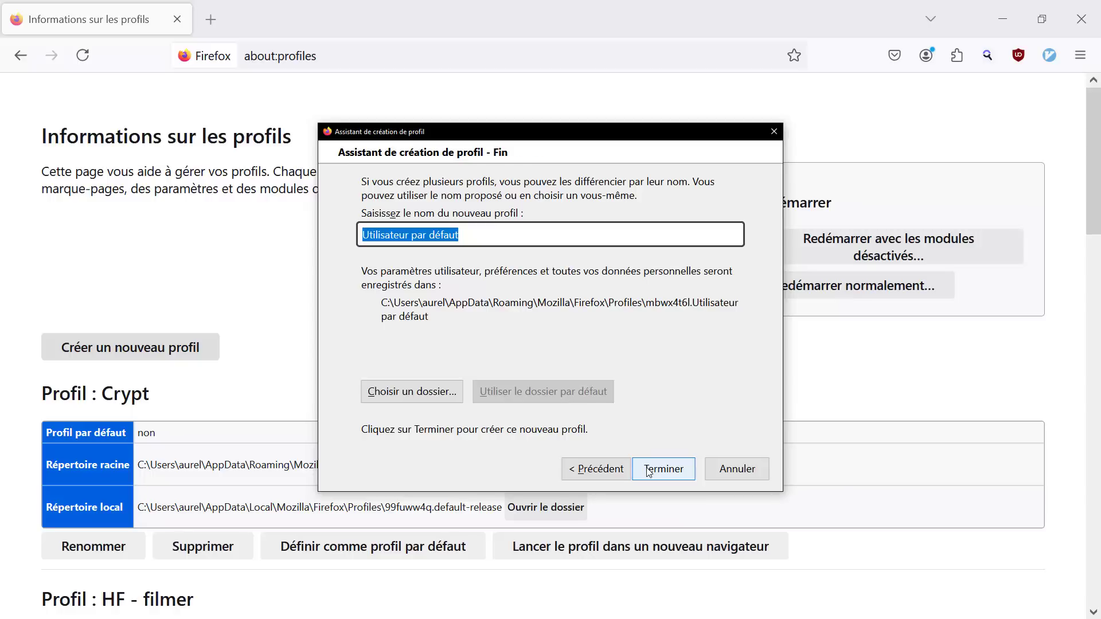
text(demo yt2)
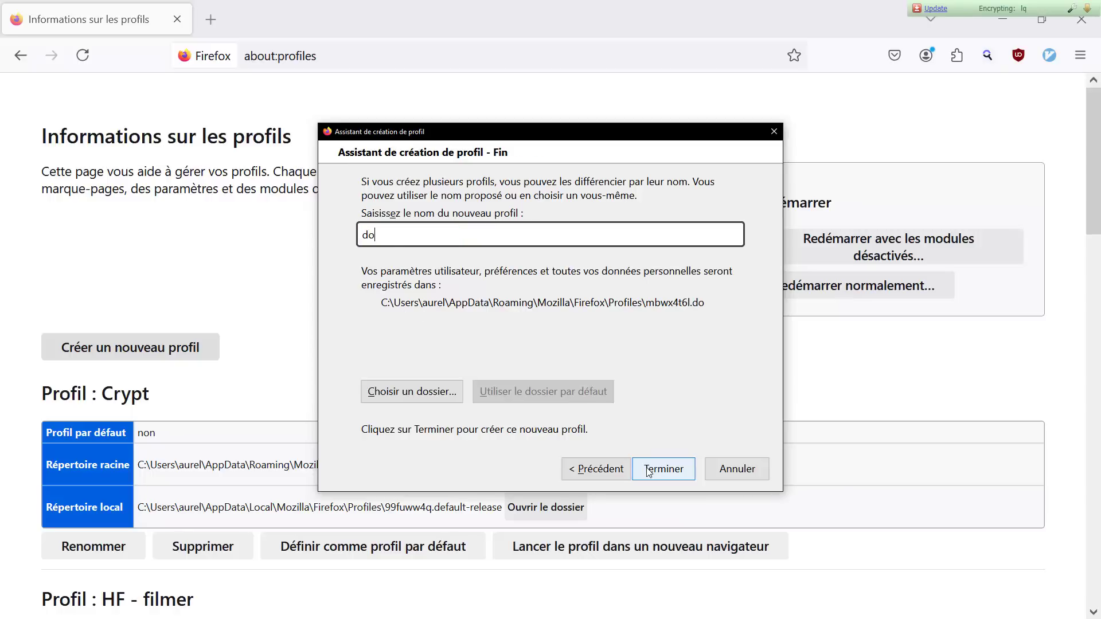
click(649, 469)
Launch the demo yt2 profile in a new browser and get through its welcome screens, continuing in English (US) and skipping the import and add-ons.
scroll(713, 486, down, 20)
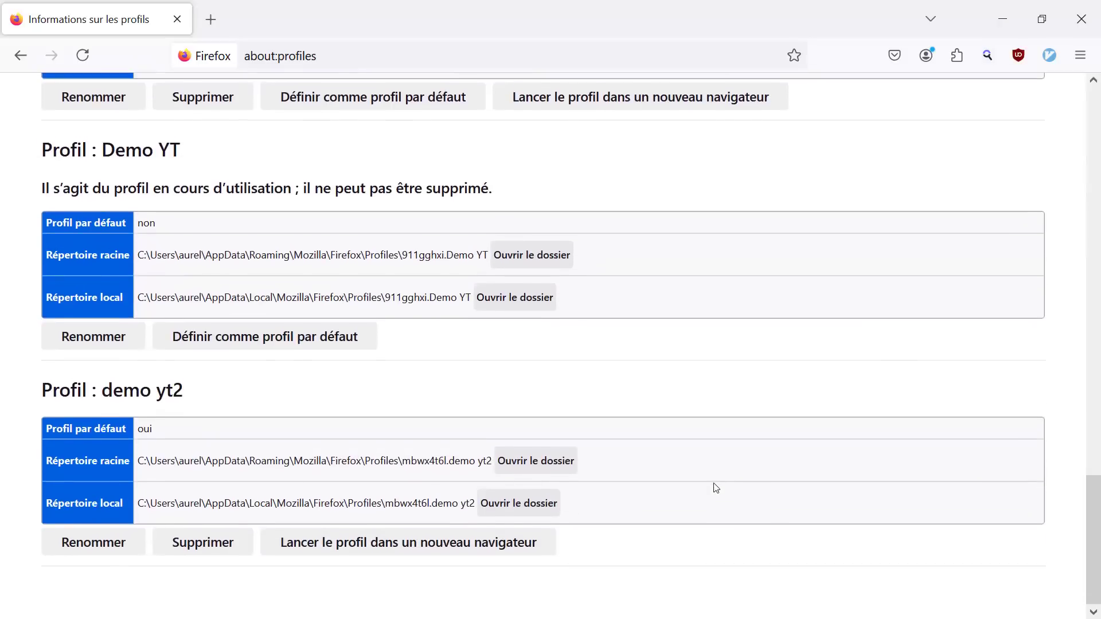
click(393, 554)
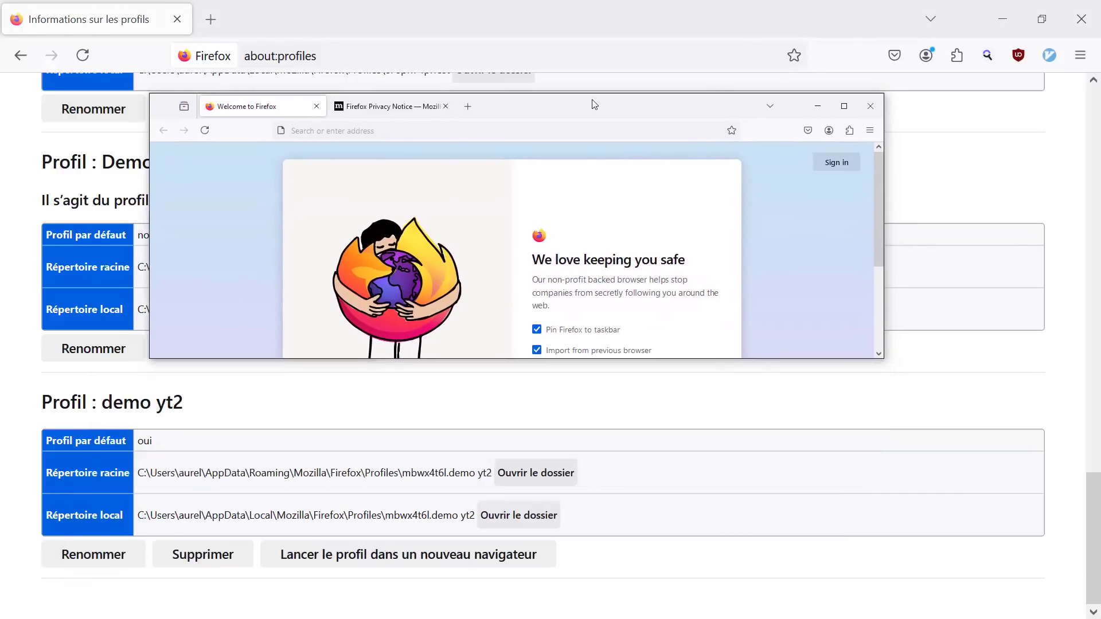
scroll(726, 213, down, 3)
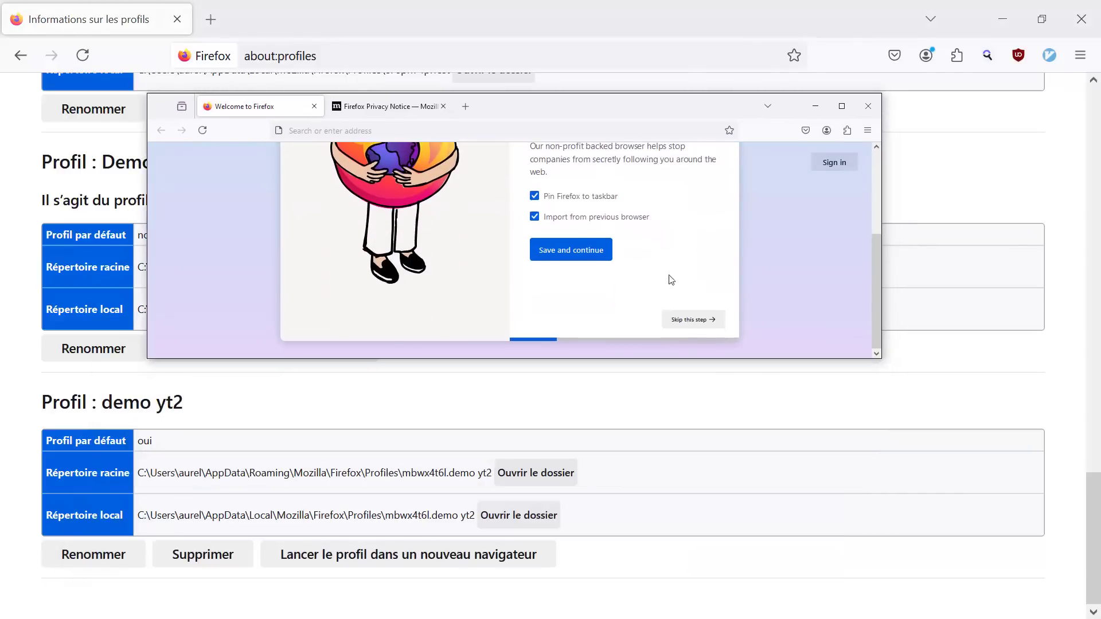
click(694, 320)
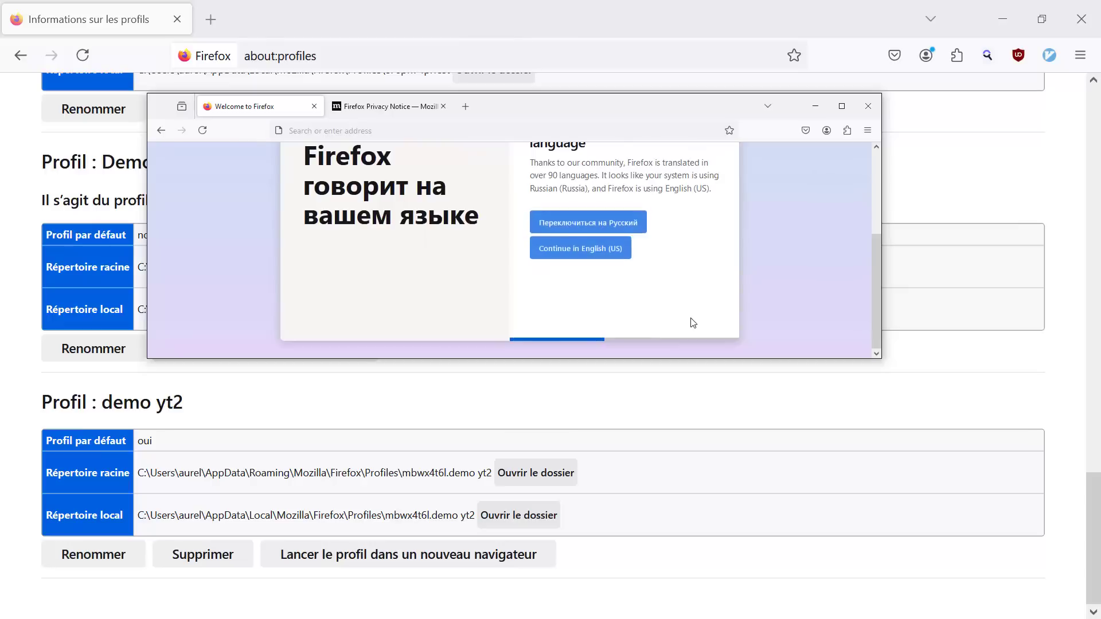
click(616, 251)
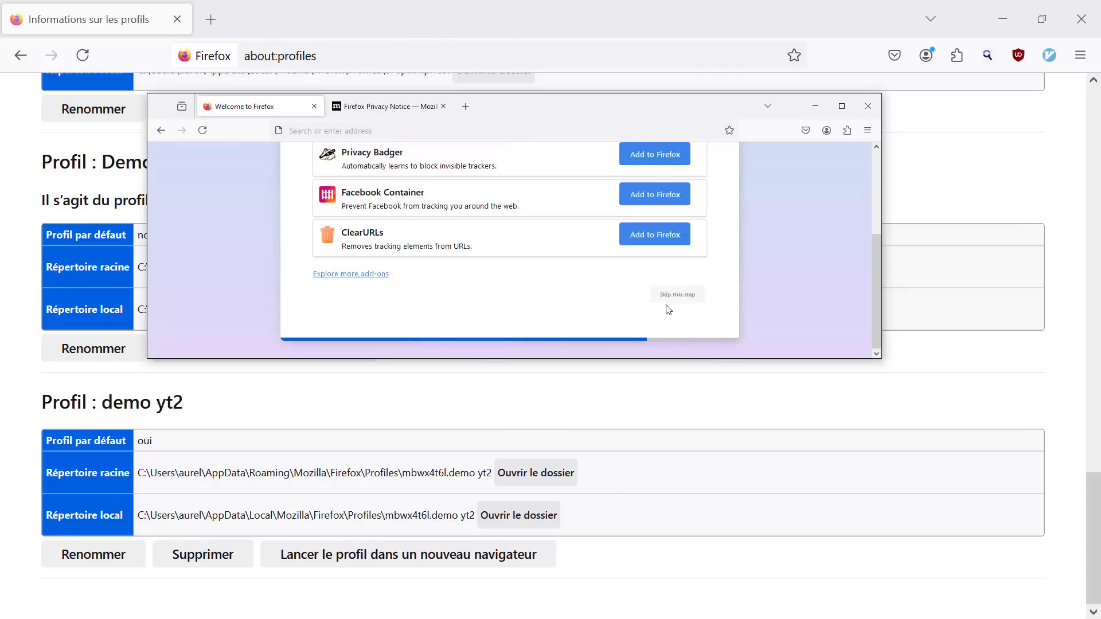
click(667, 299)
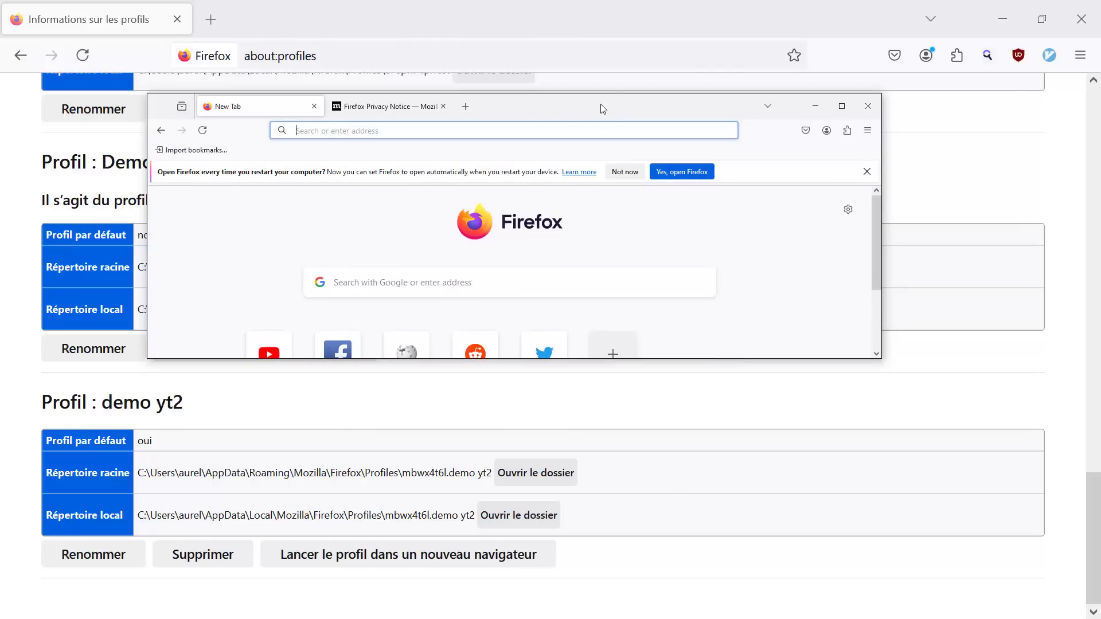
drag(599, 106, 563, 186)
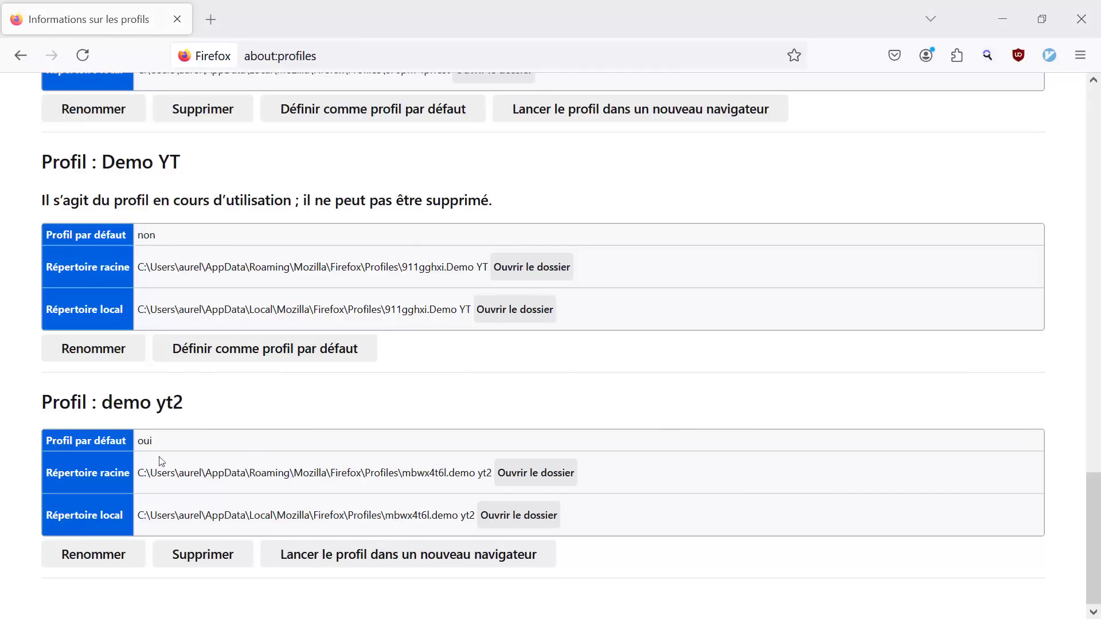
Open the root directory folder of the demo yt2 profile and enlarge the Explorer window to show more files.
drag(58, 472, 531, 486)
click(532, 473)
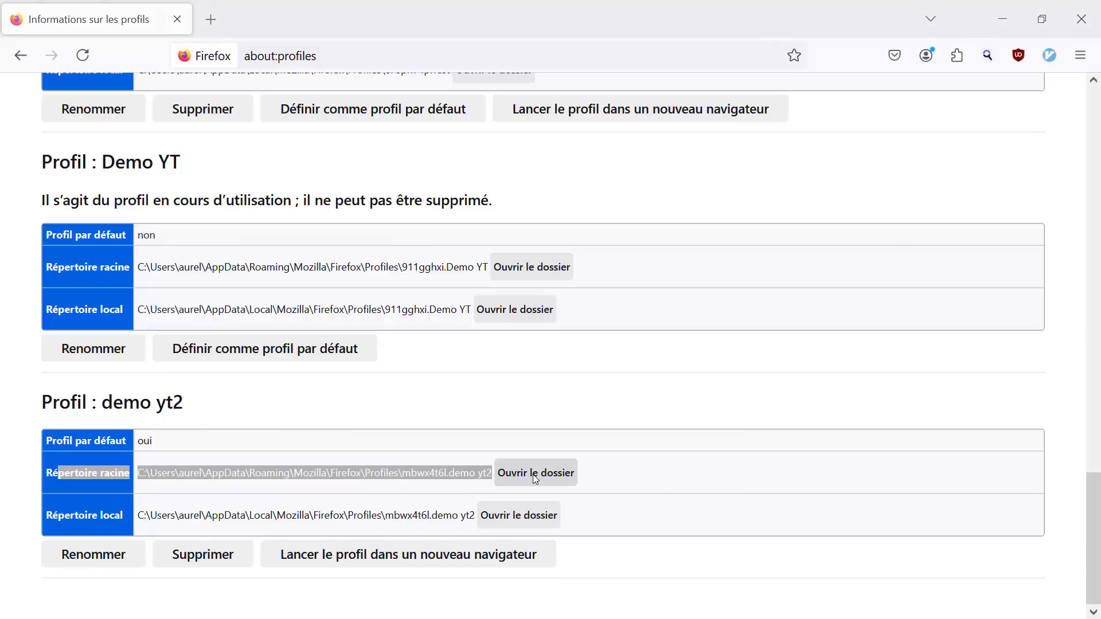
drag(552, 197, 490, 144)
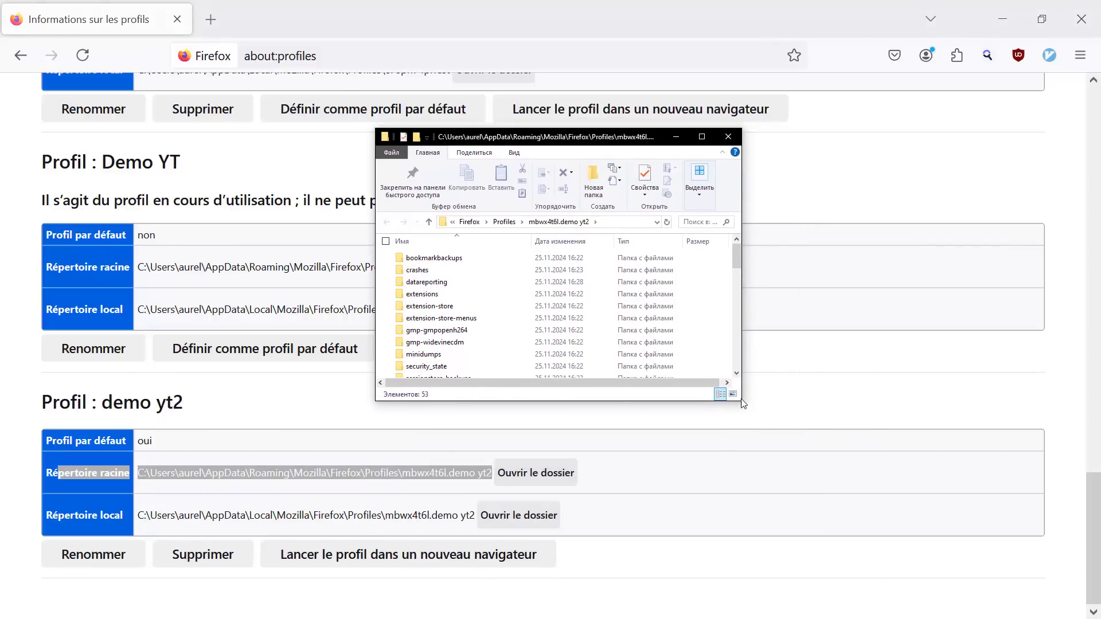
drag(741, 402, 886, 521)
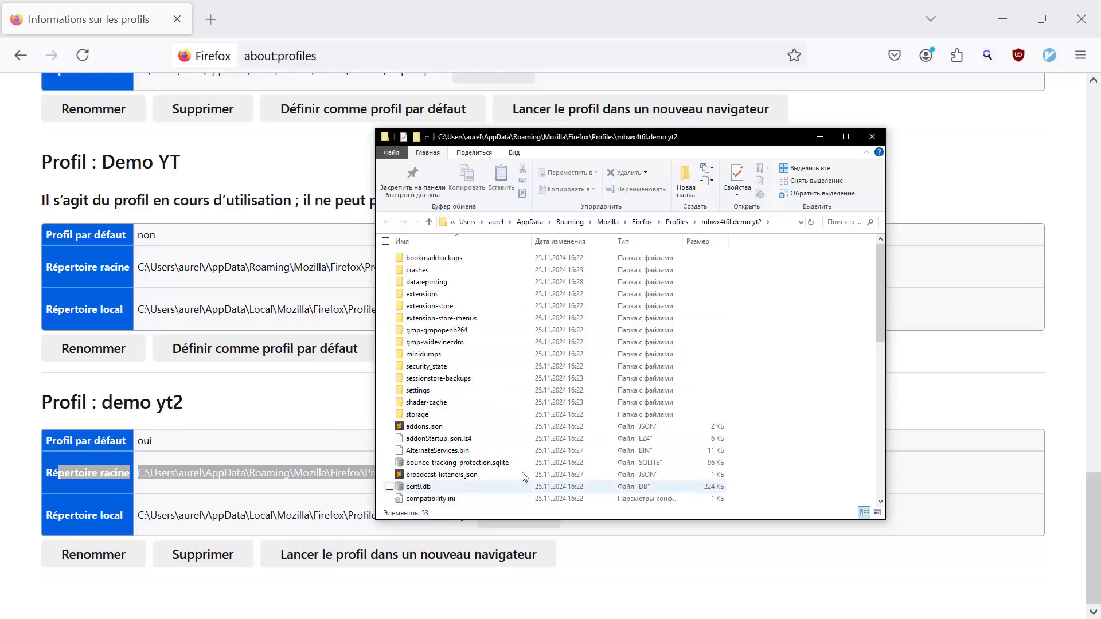
Find cookies.sqlite in the demo yt2 profile folder, open it in DB Browser for SQLite and maximize the database window.
scroll(514, 438, down, 1)
scroll(514, 438, down, 7)
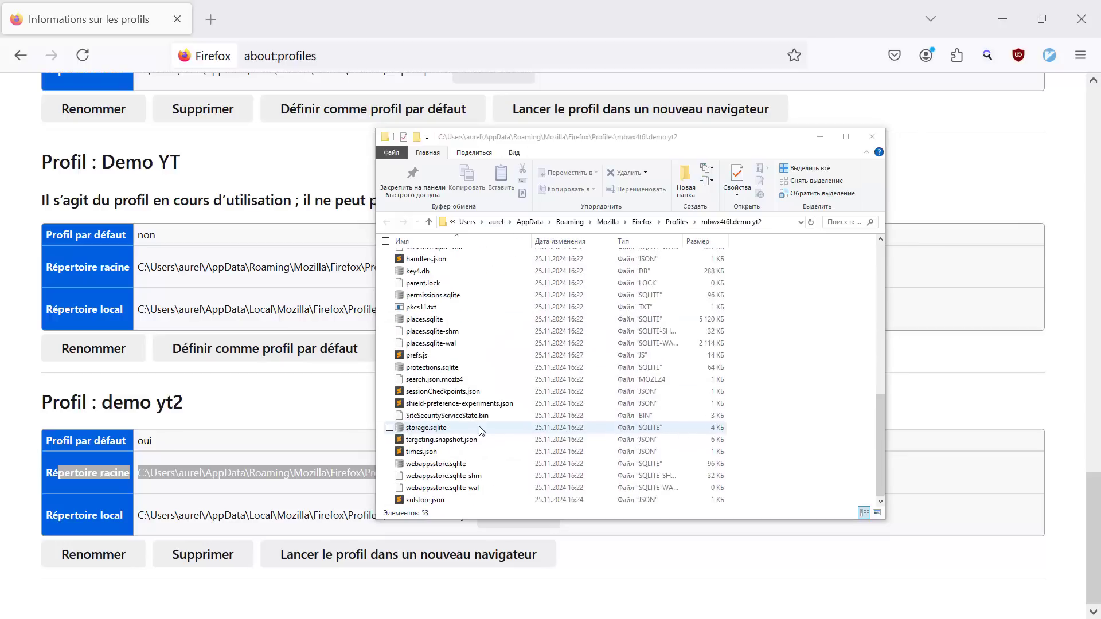
scroll(480, 430, up, 1)
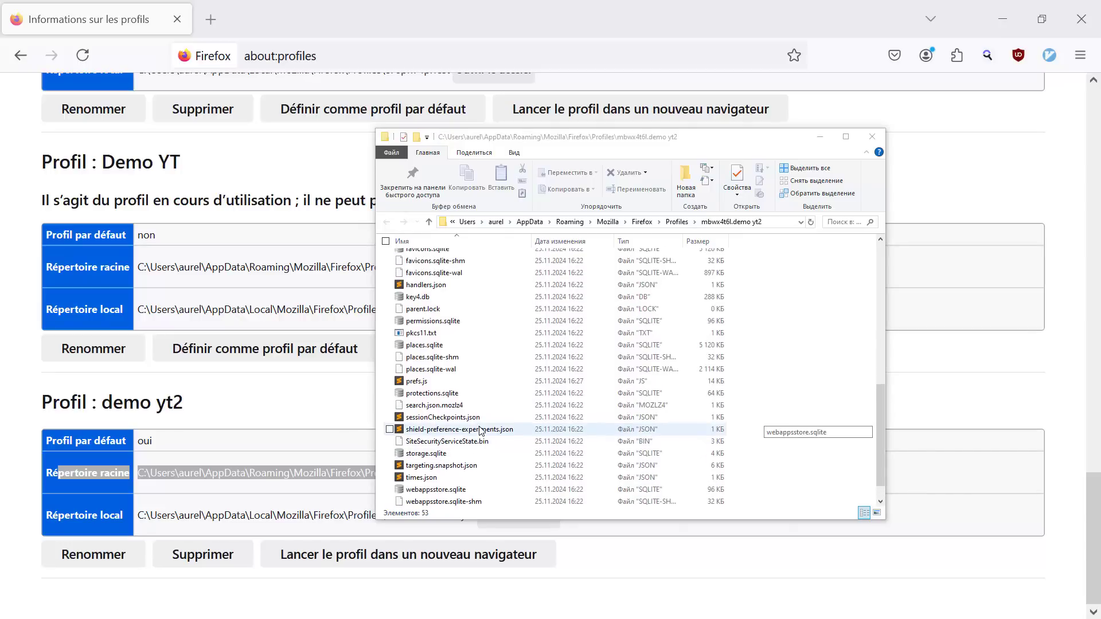
scroll(480, 430, up, 1)
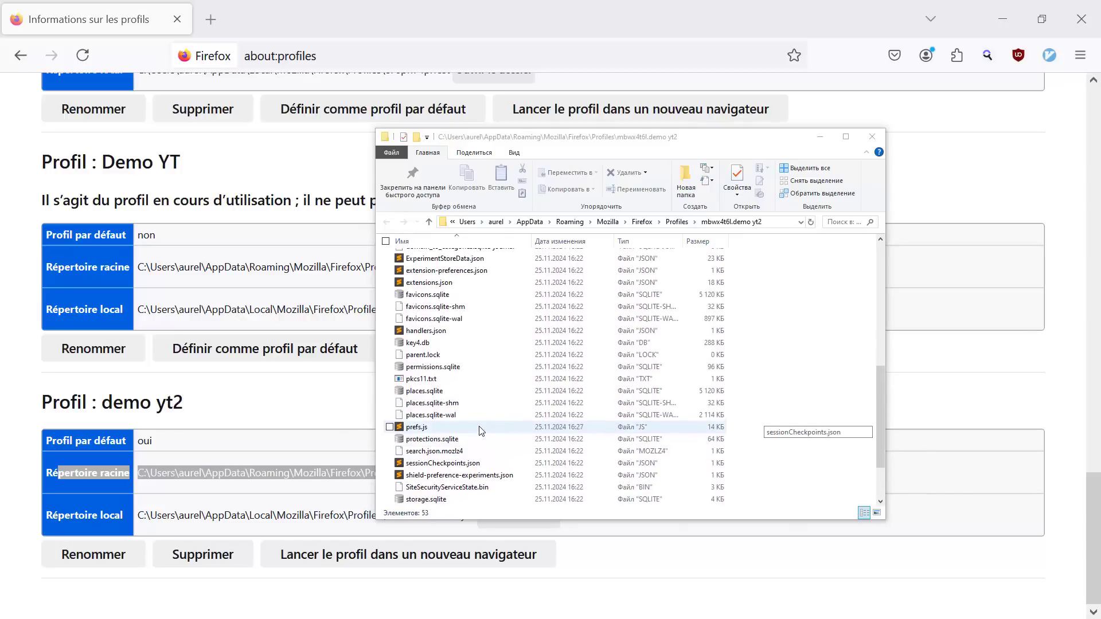
scroll(480, 430, up, 1)
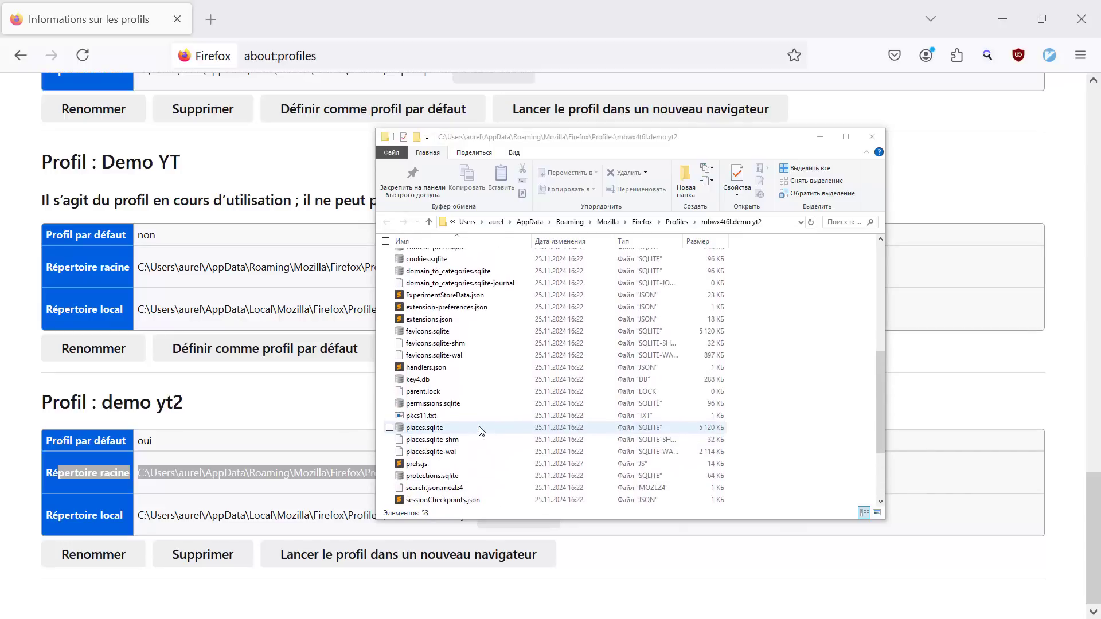
scroll(480, 430, up, 2)
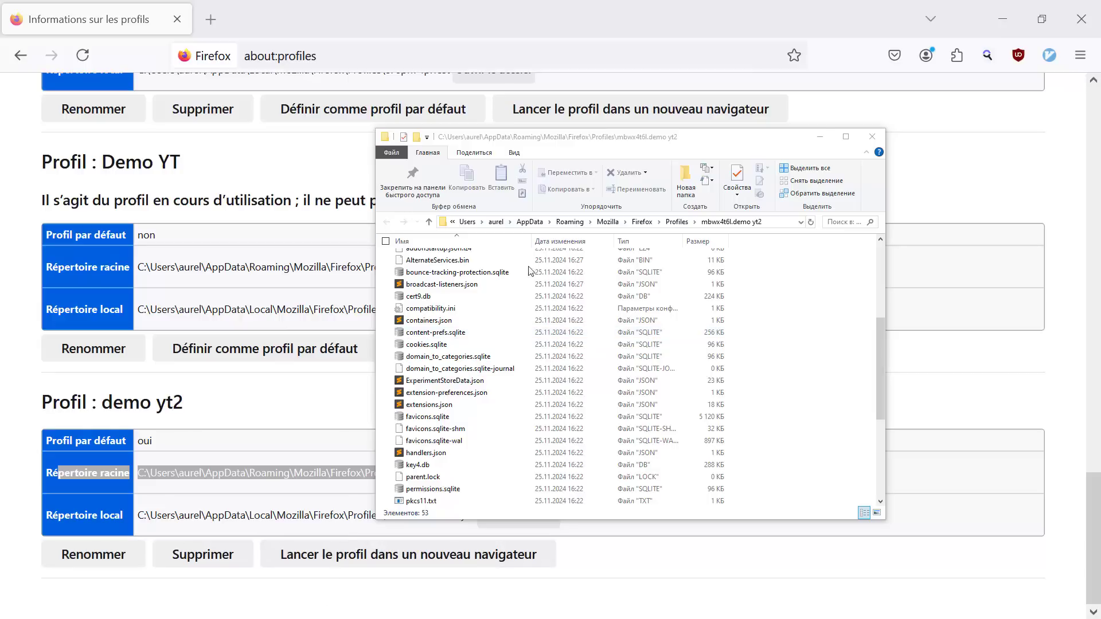
click(459, 346)
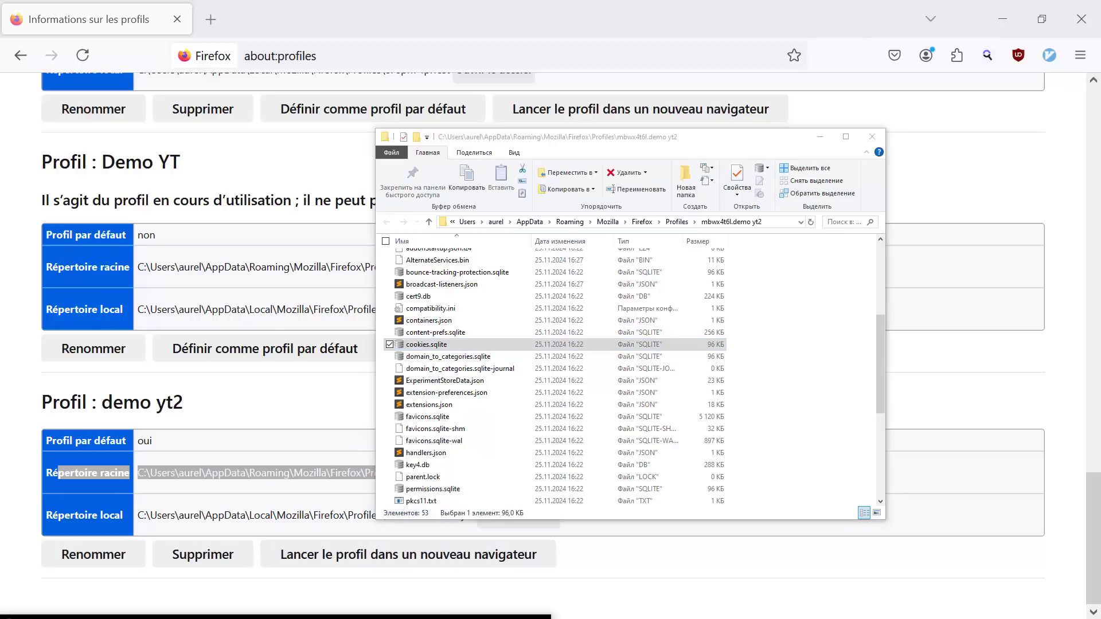
drag(556, 2, 390, 35)
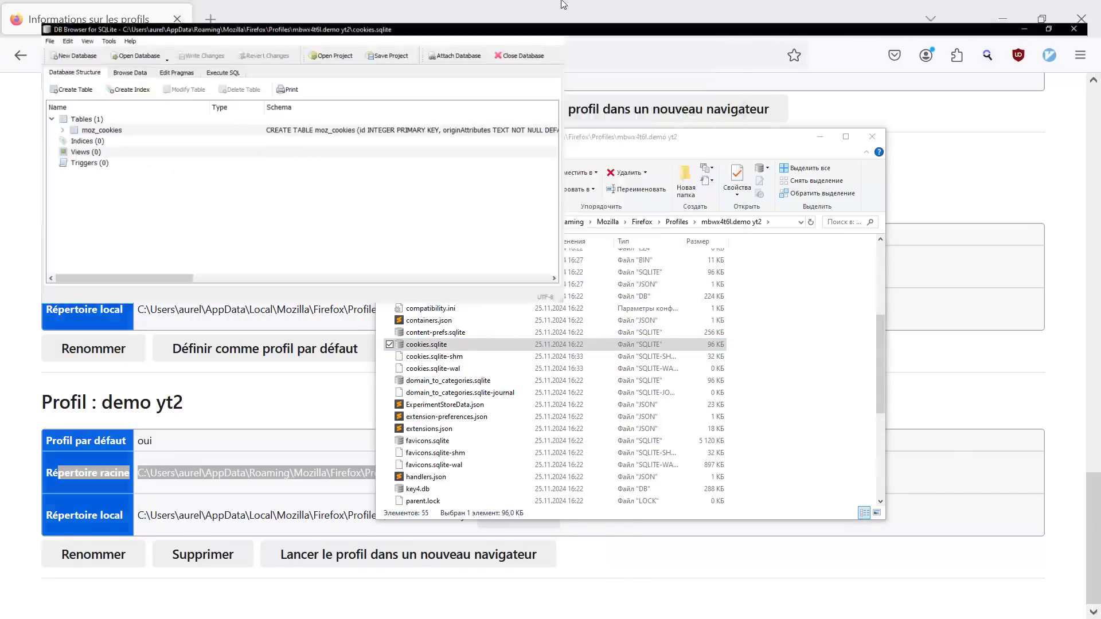
double_click(392, 34)
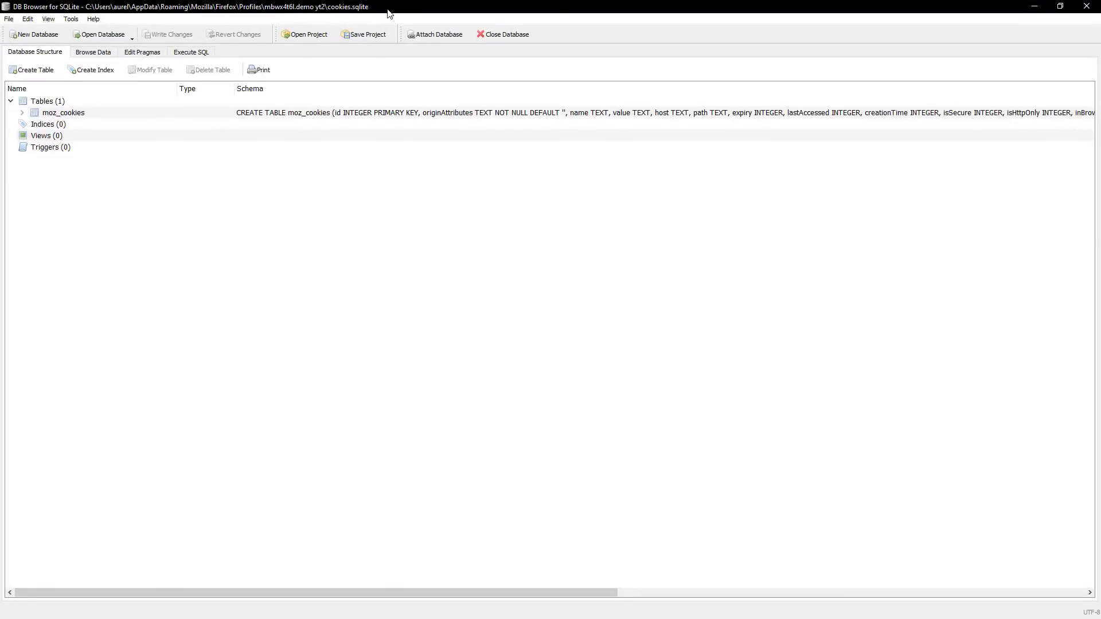
Restore the database window to a smaller size, view the records of the moz_cookies table and close the database.
drag(389, 13, 486, 177)
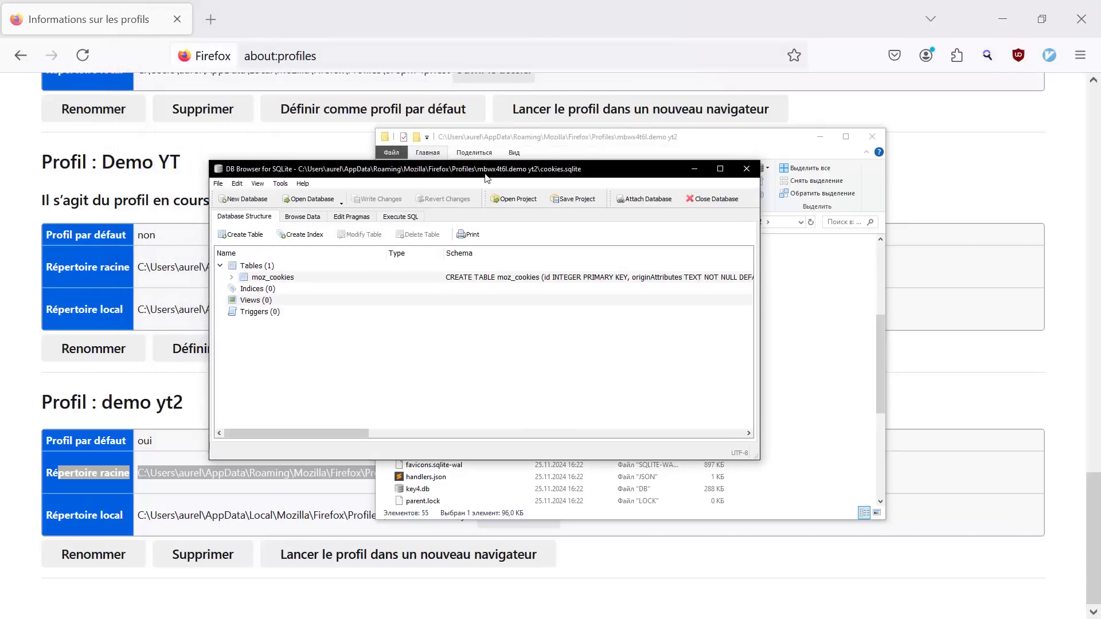
click(297, 218)
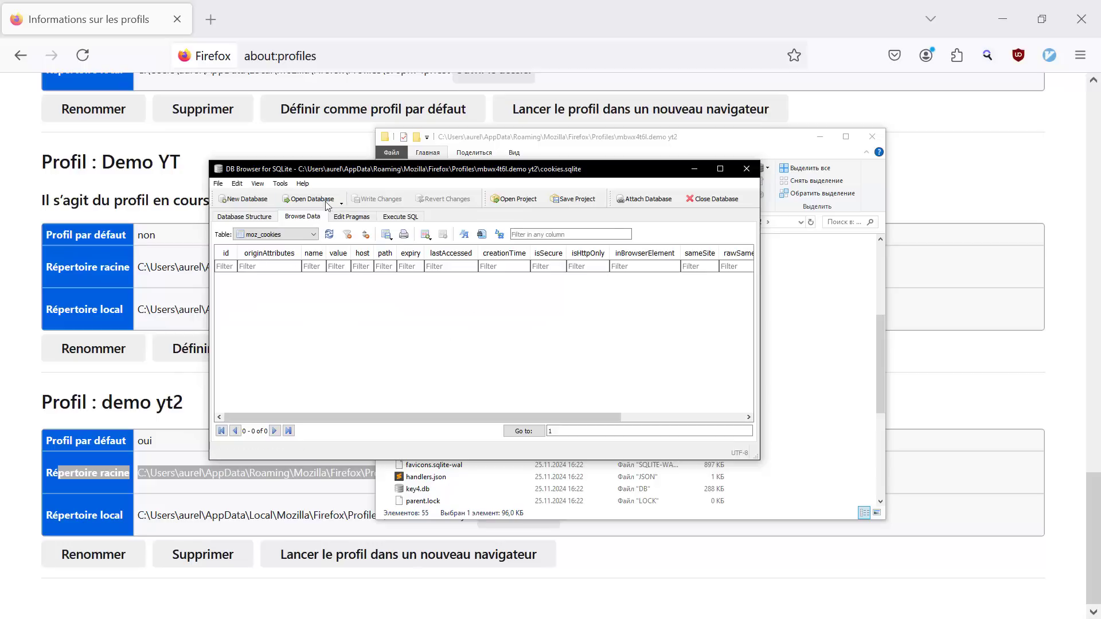
click(745, 168)
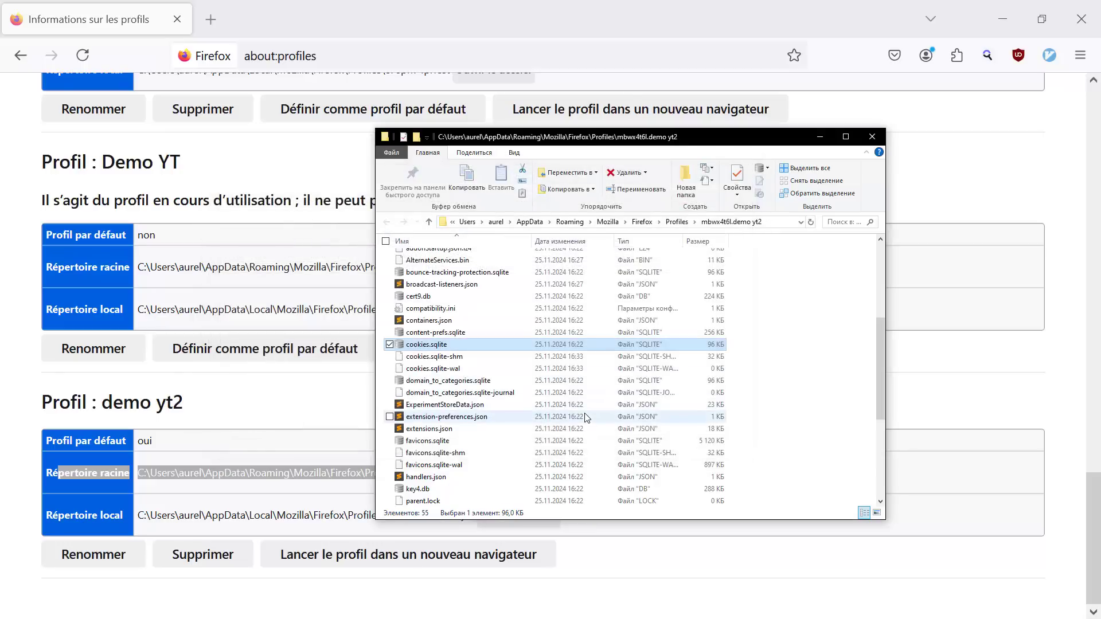
Open places.sqlite from the demo yt2 profile folder, examine its tables and indices in a maximized window, and close it.
scroll(586, 417, down, 3)
scroll(524, 419, down, 1)
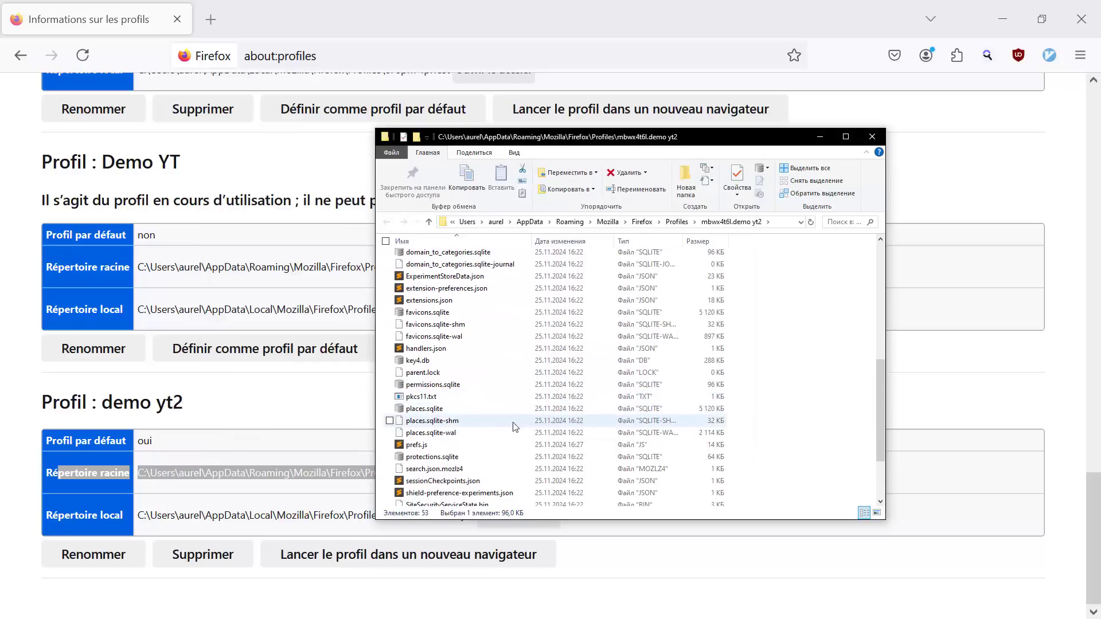
click(482, 410)
double_click(481, 412)
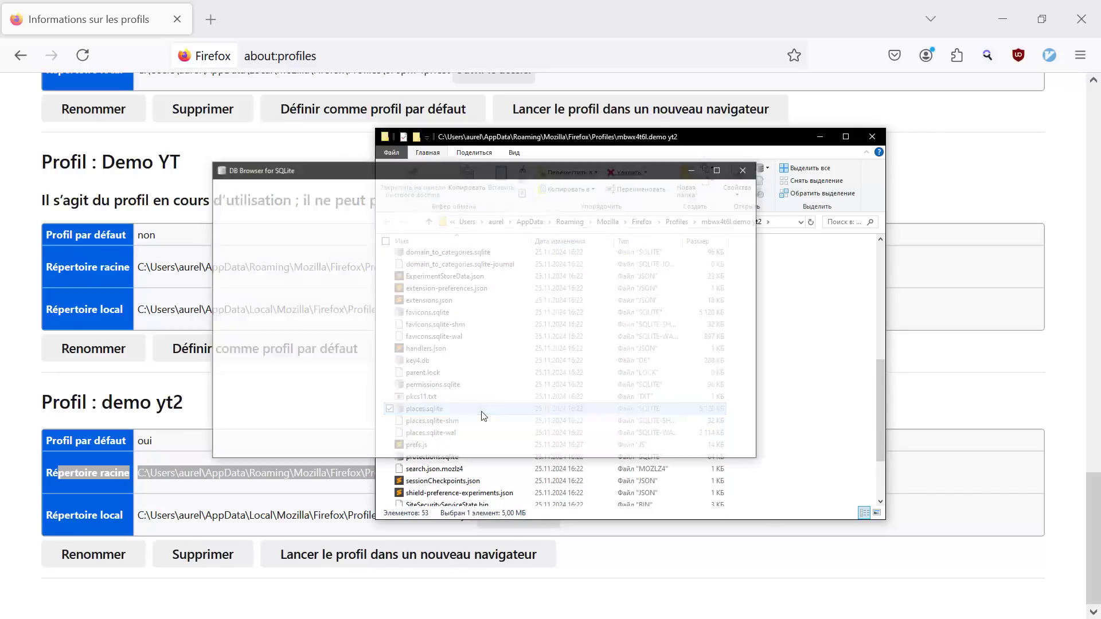
drag(424, 169, 431, 1)
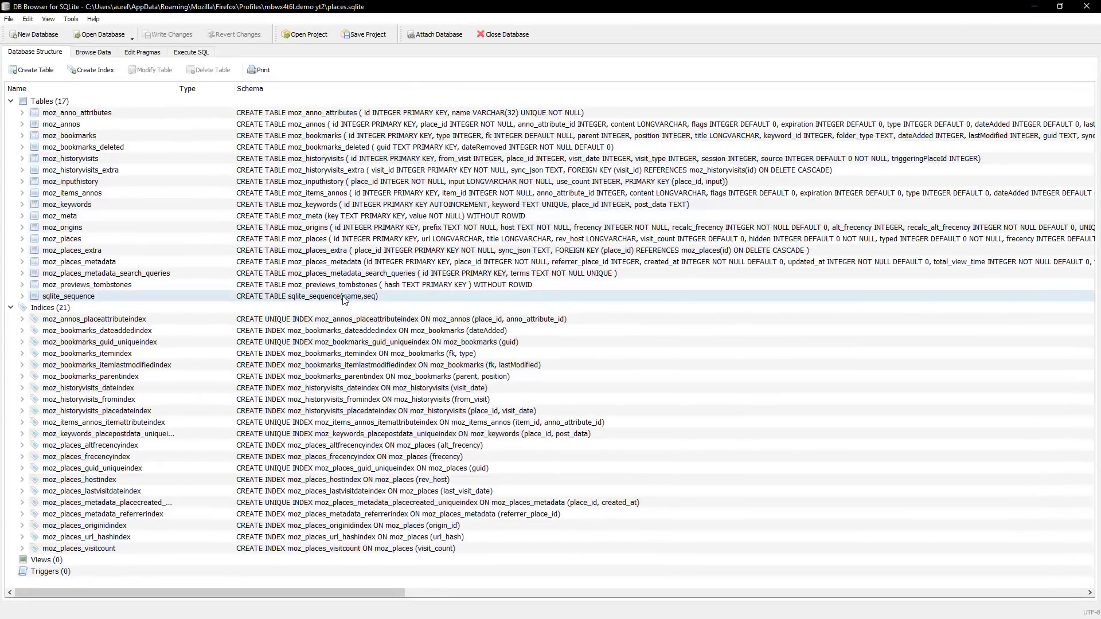
drag(495, 7, 426, 251)
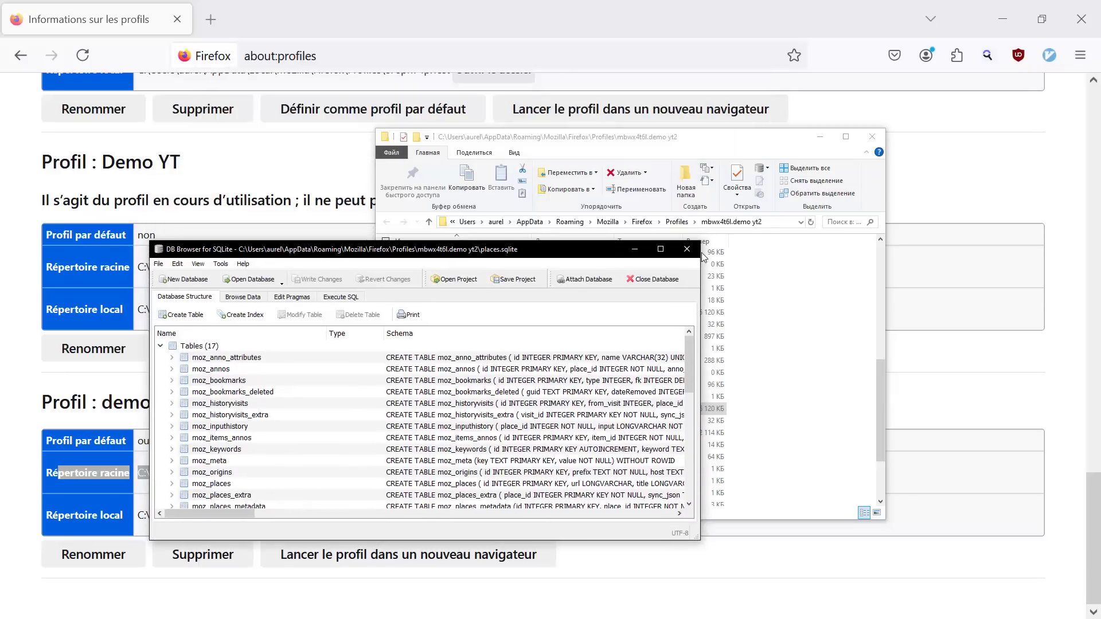
click(687, 245)
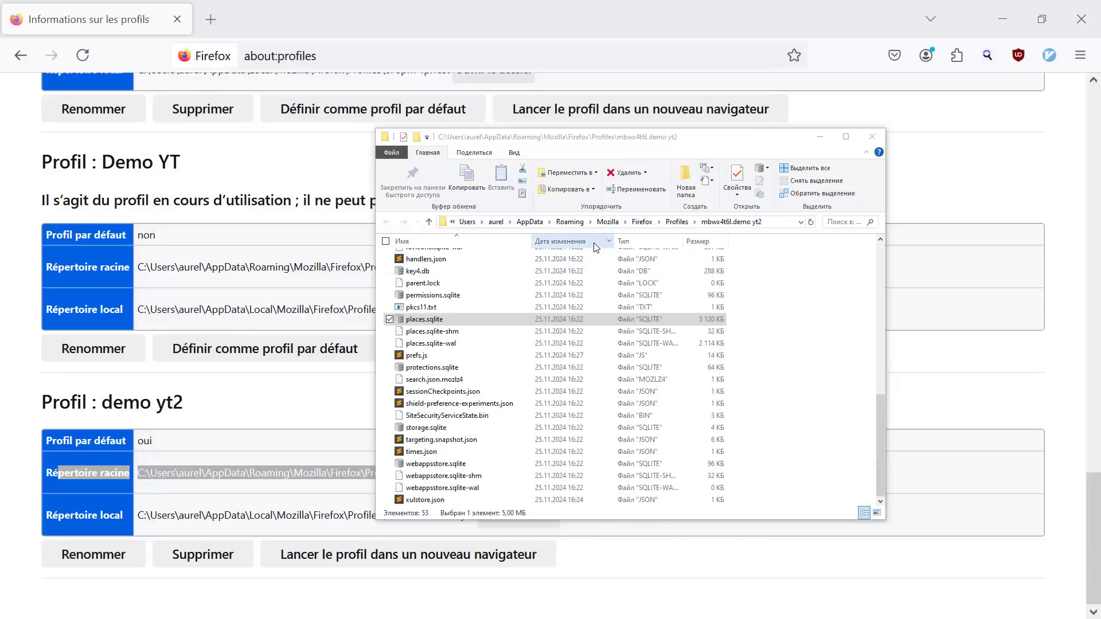
Return to the start of the demo yt2 folder listing and go up to the parent Profiles folder.
scroll(573, 343, up, 7)
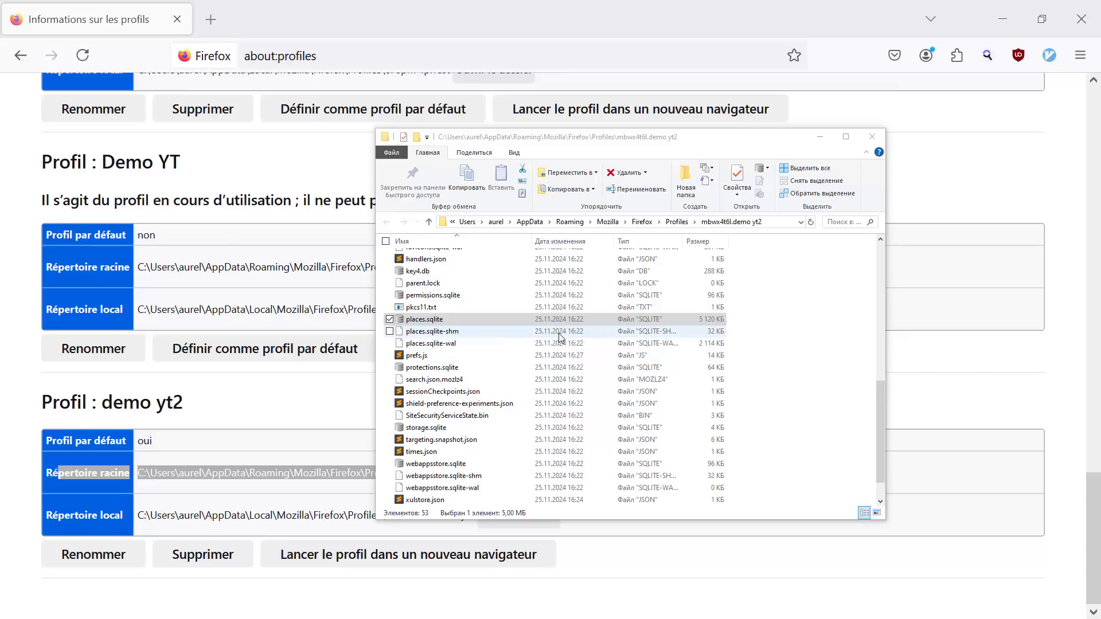
scroll(561, 338, up, 3)
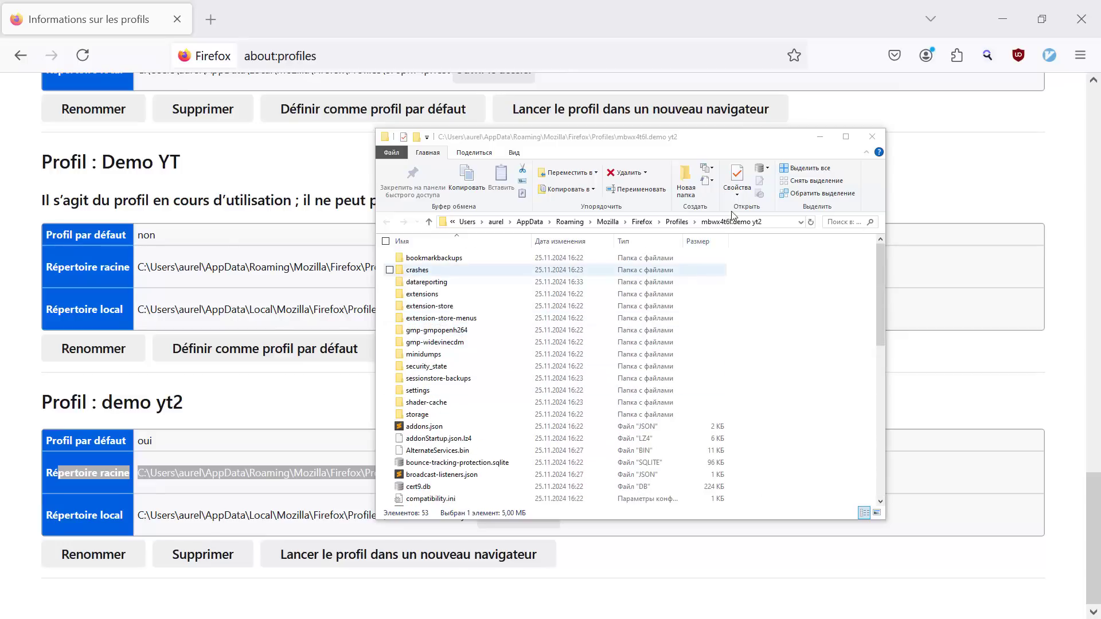
click(678, 224)
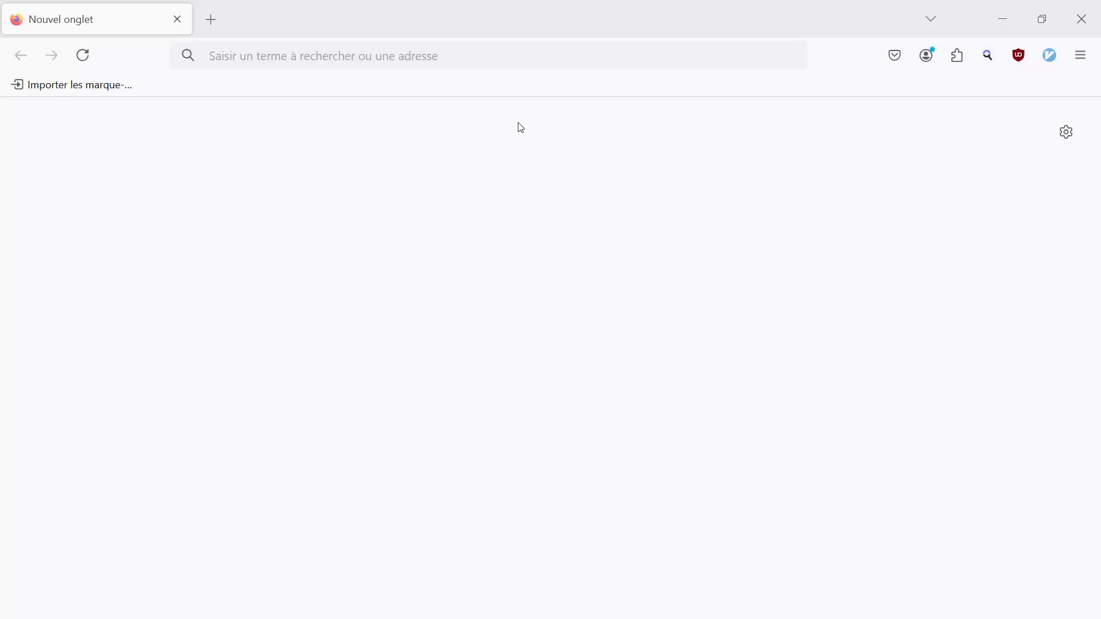
Set Firefox's bookmarks toolbar (Barre personnelle) to never be shown.
right_click(496, 88)
mouse_move(590, 258)
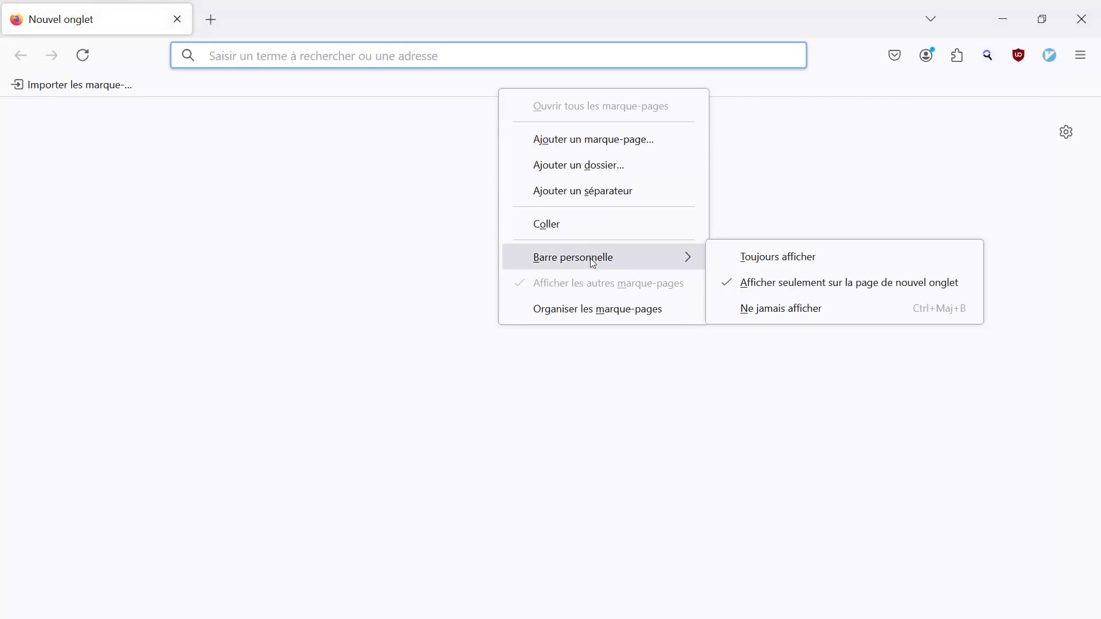
click(754, 314)
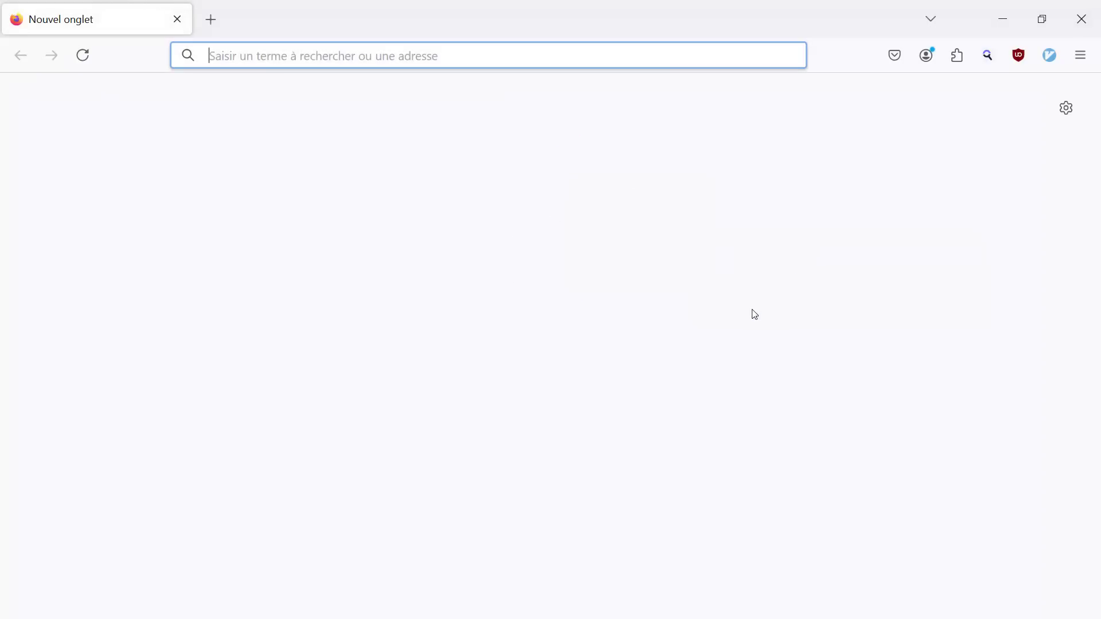
Customize the Firefox toolbar by removing the flexible spaces on both sides of the address bar and finish the customization.
right_click(134, 57)
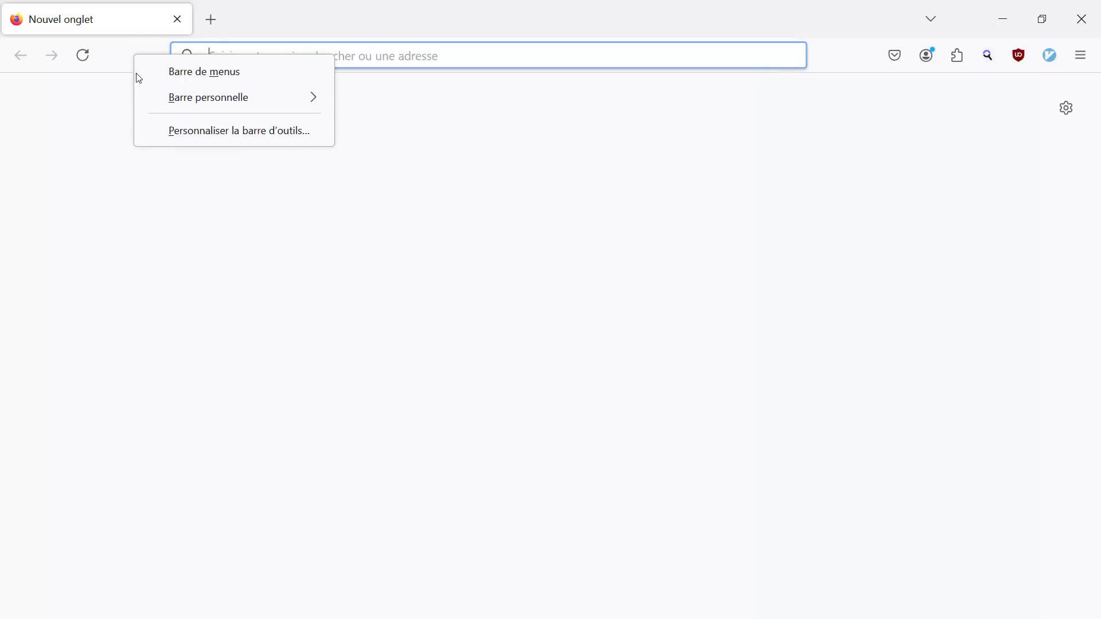
click(131, 295)
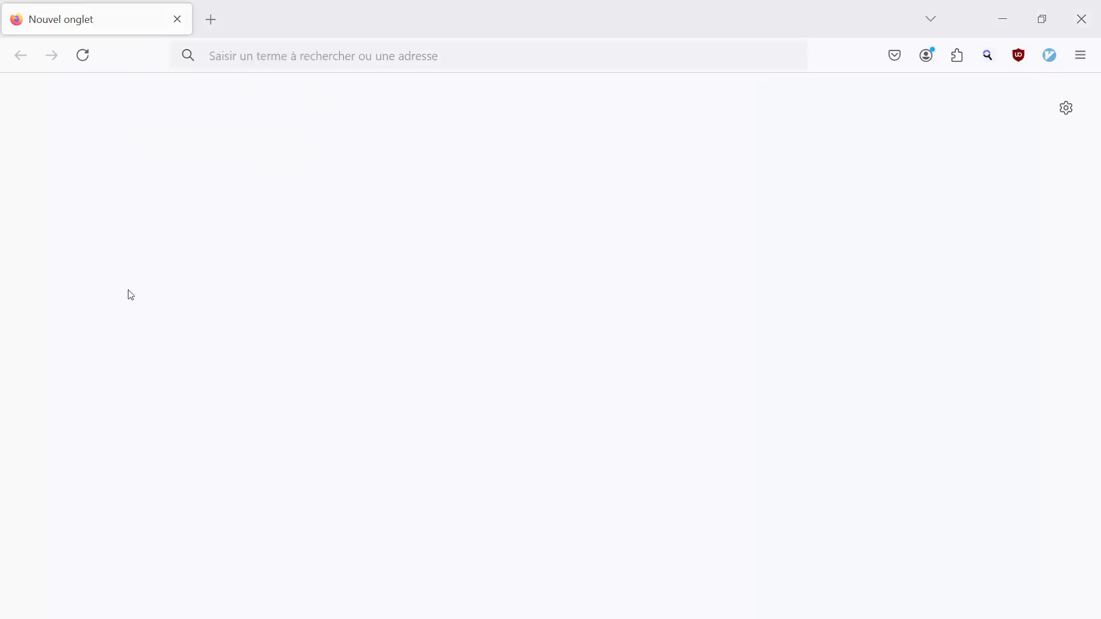
right_click(127, 52)
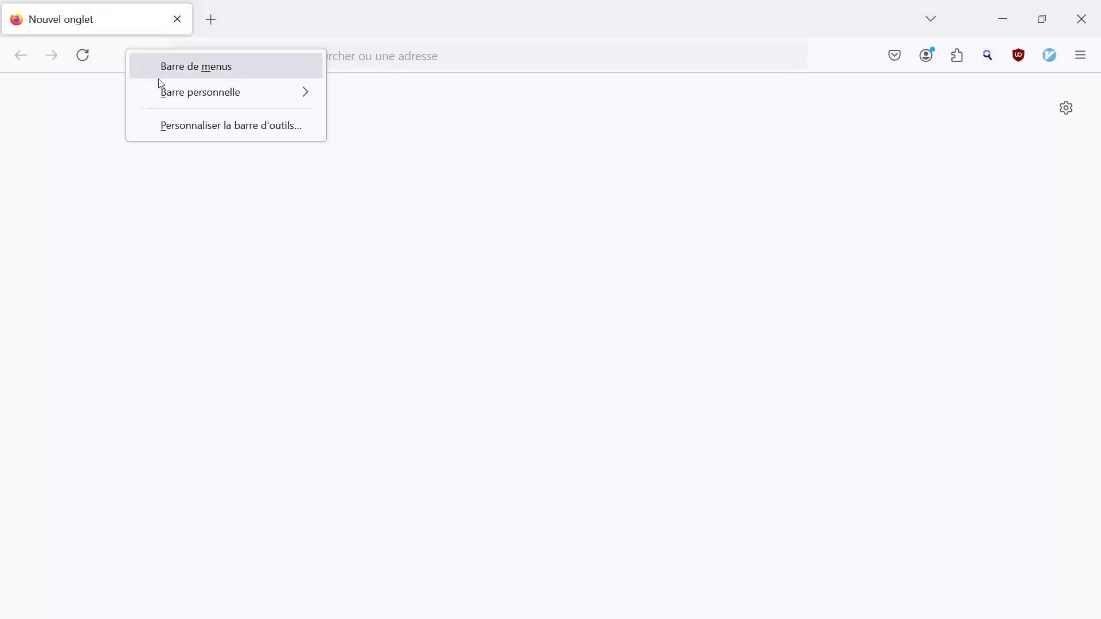
click(195, 125)
drag(136, 48, 289, 378)
drag(784, 55, 425, 363)
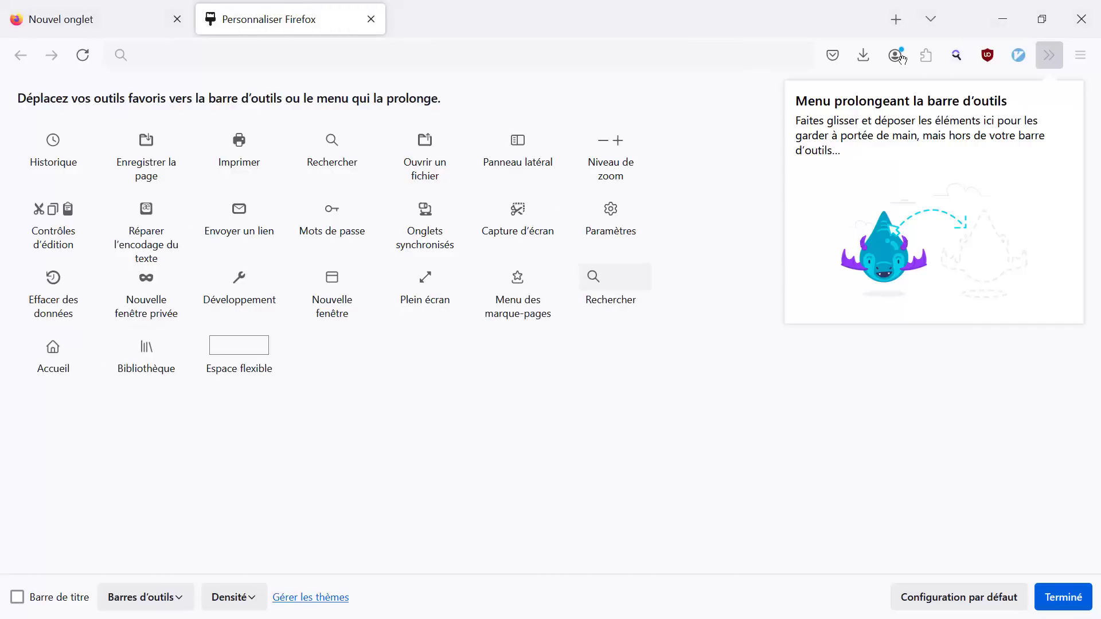
click(1076, 600)
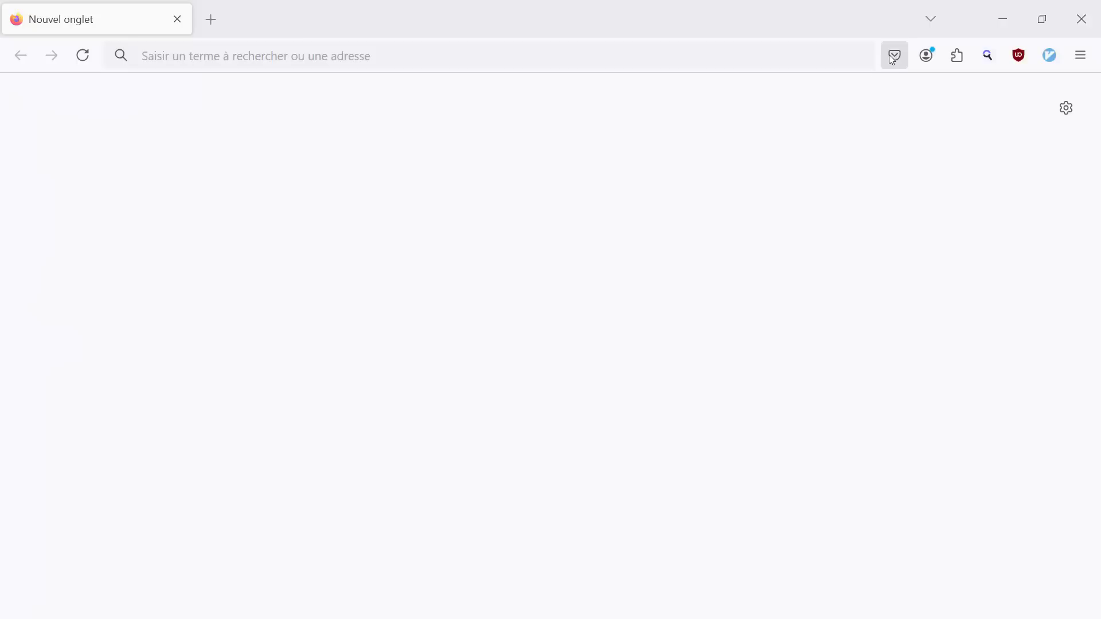
Remove the Pocket and account buttons from the Firefox toolbar.
right_click(888, 58)
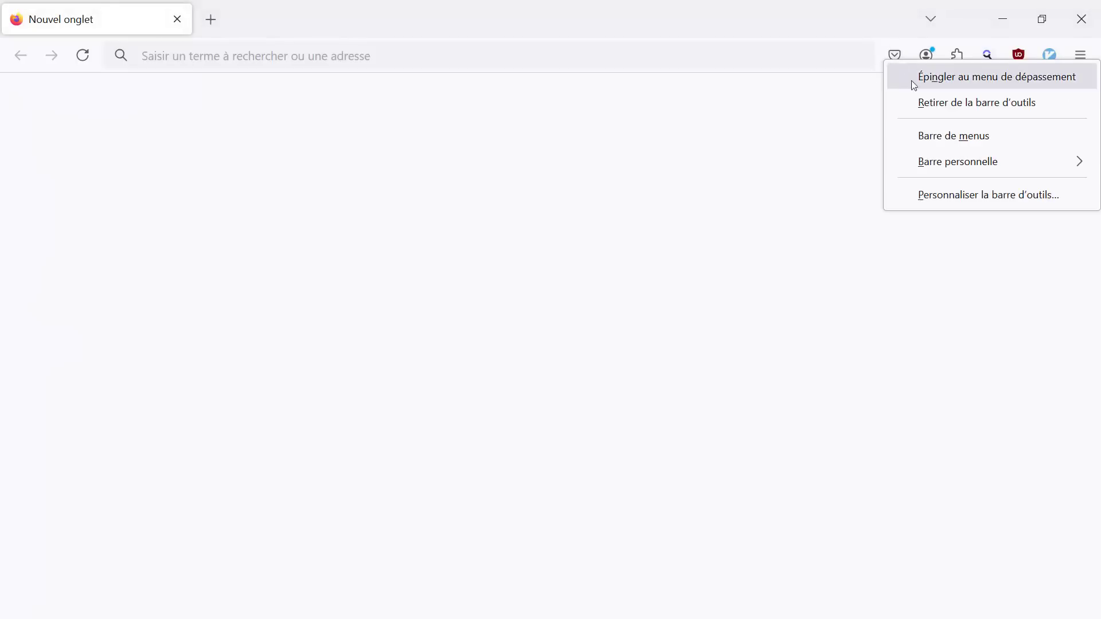
click(923, 102)
right_click(920, 61)
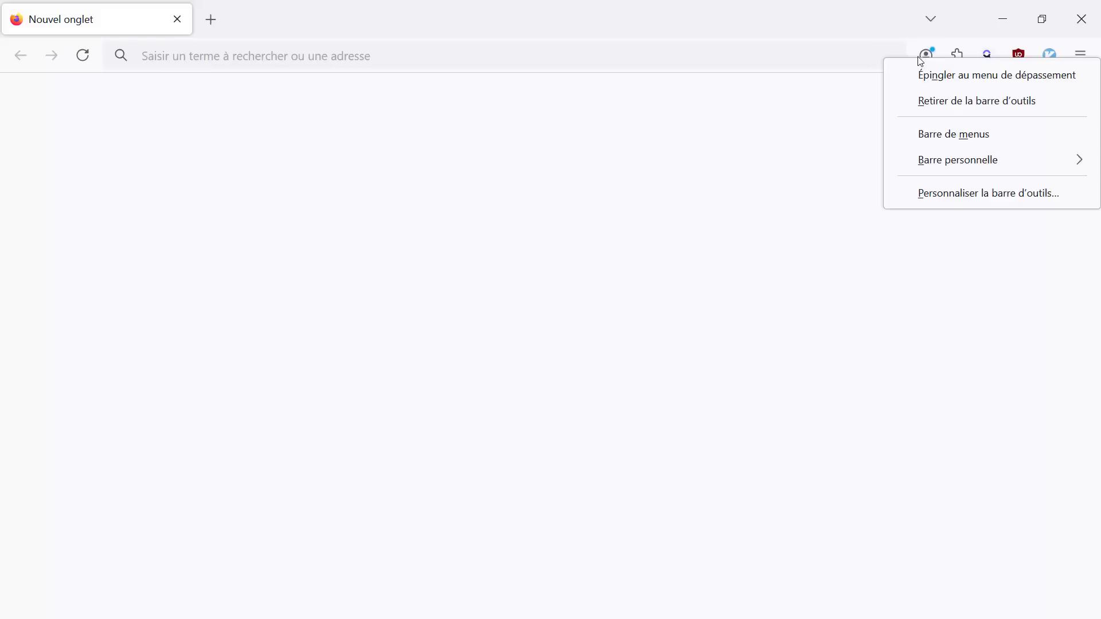
click(933, 102)
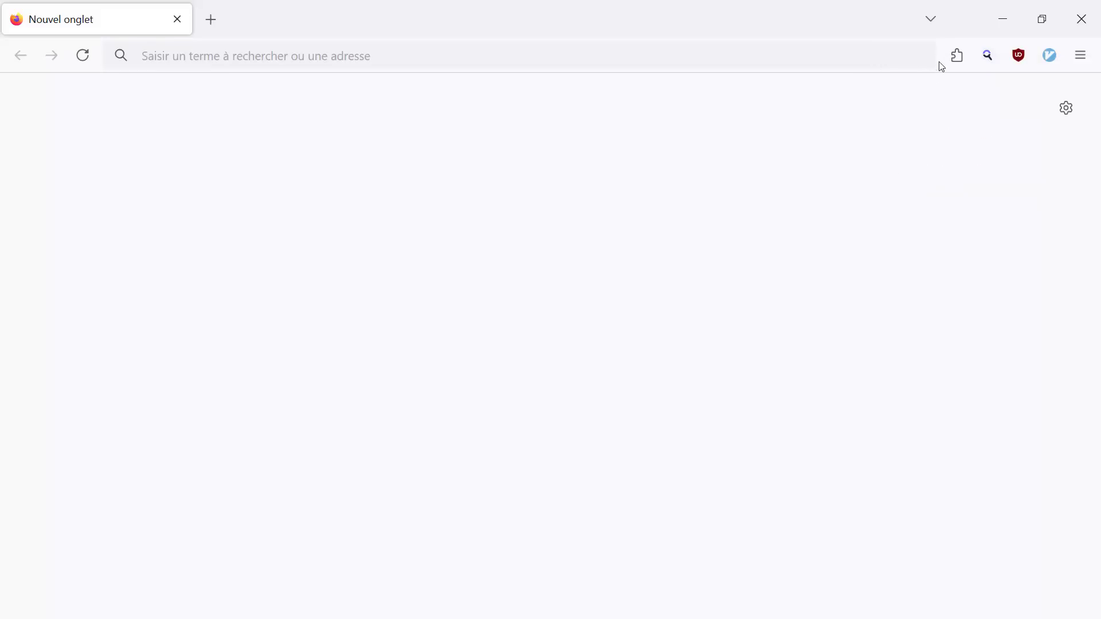
Unpin the search, uBlock Origin and Vimium extensions from the Firefox toolbar.
right_click(986, 57)
click(984, 151)
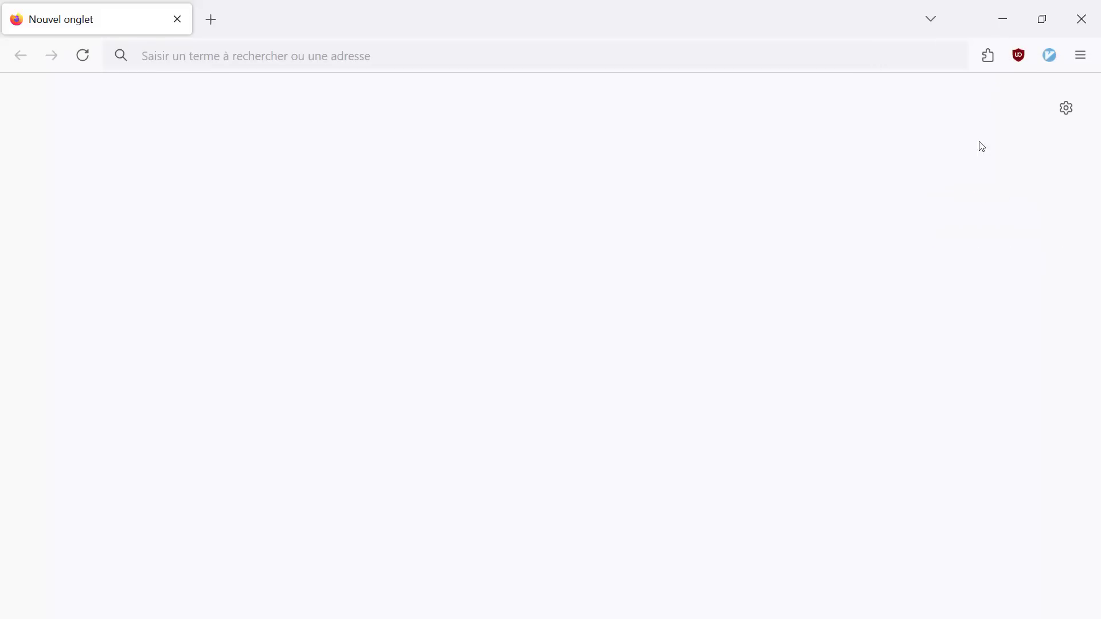
right_click(1018, 63)
click(992, 167)
right_click(1044, 58)
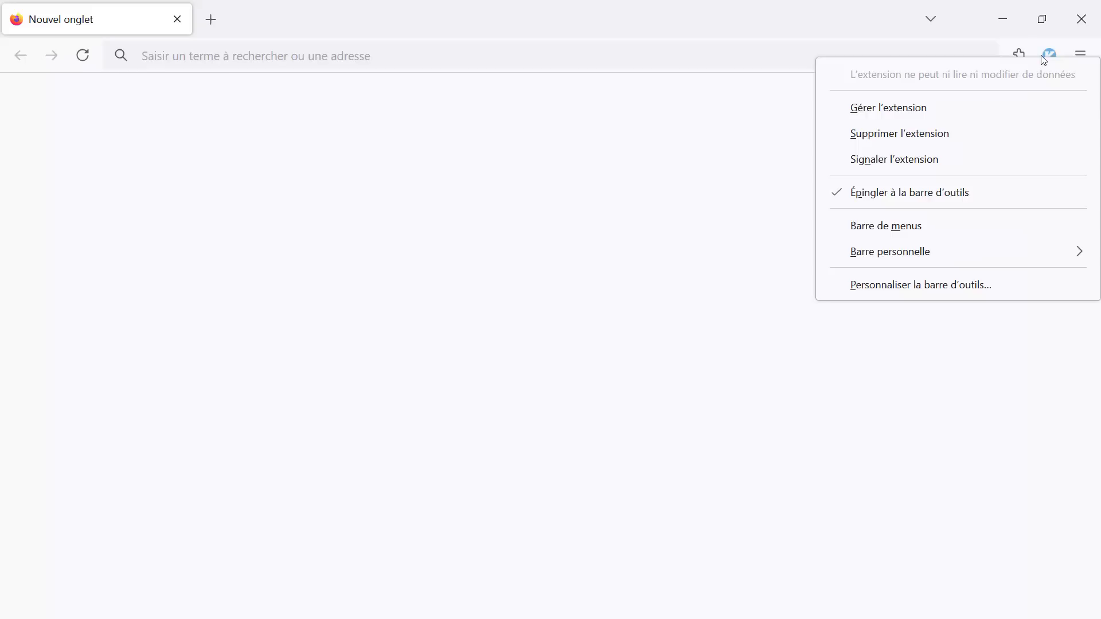
click(950, 195)
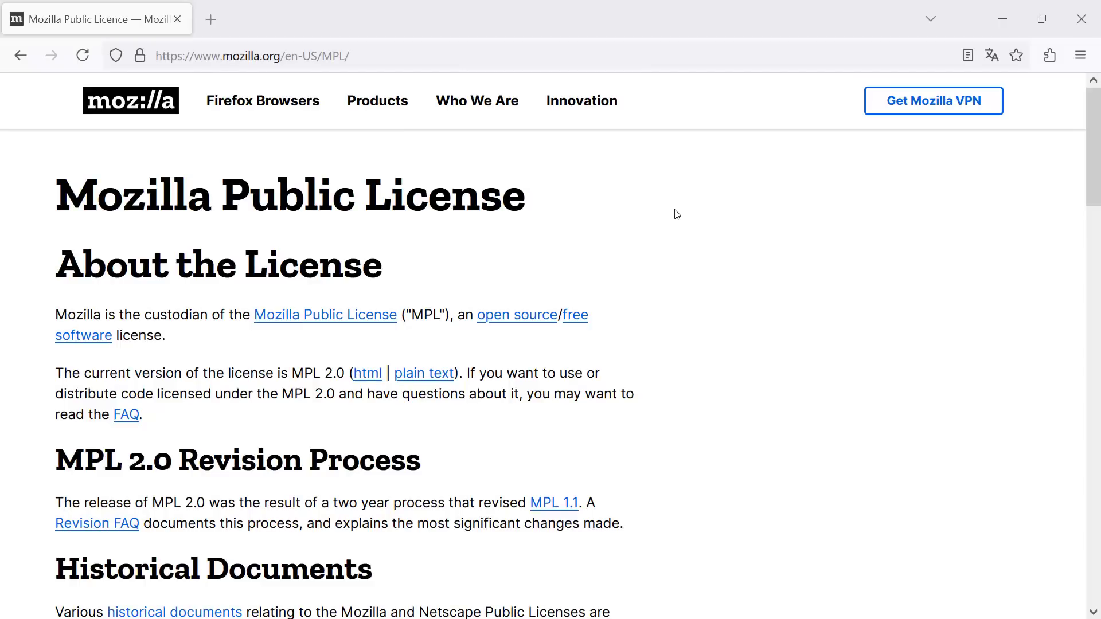
Read through the Mozilla Public License page, including the license overview and the MPL 2.0 revision process.
scroll(486, 364, down, 2)
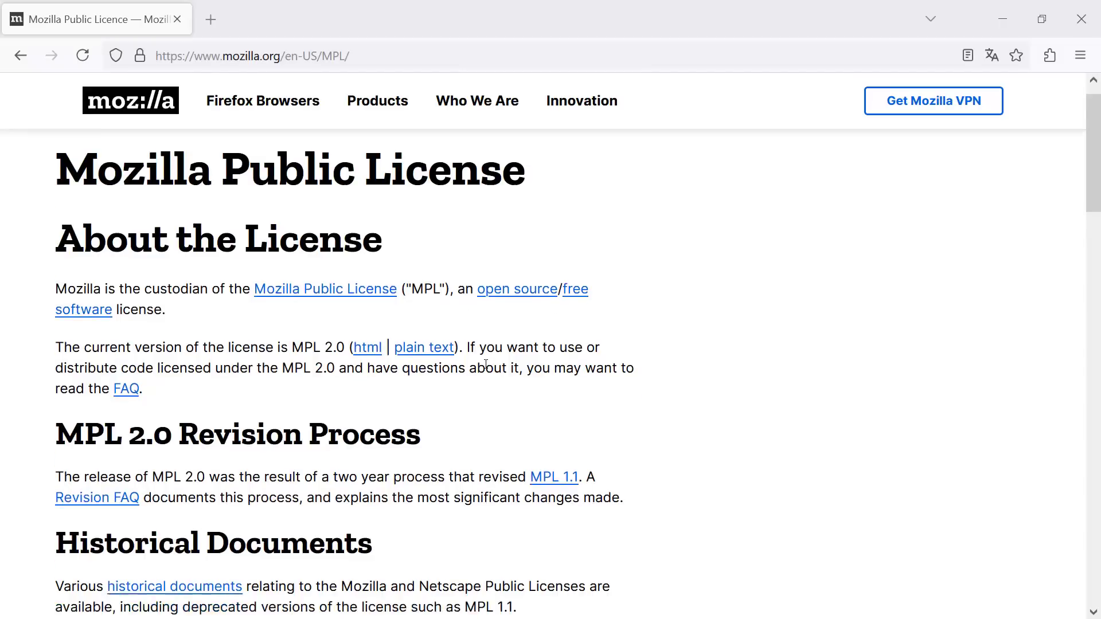
scroll(486, 365, down, 6)
scroll(486, 364, up, 5)
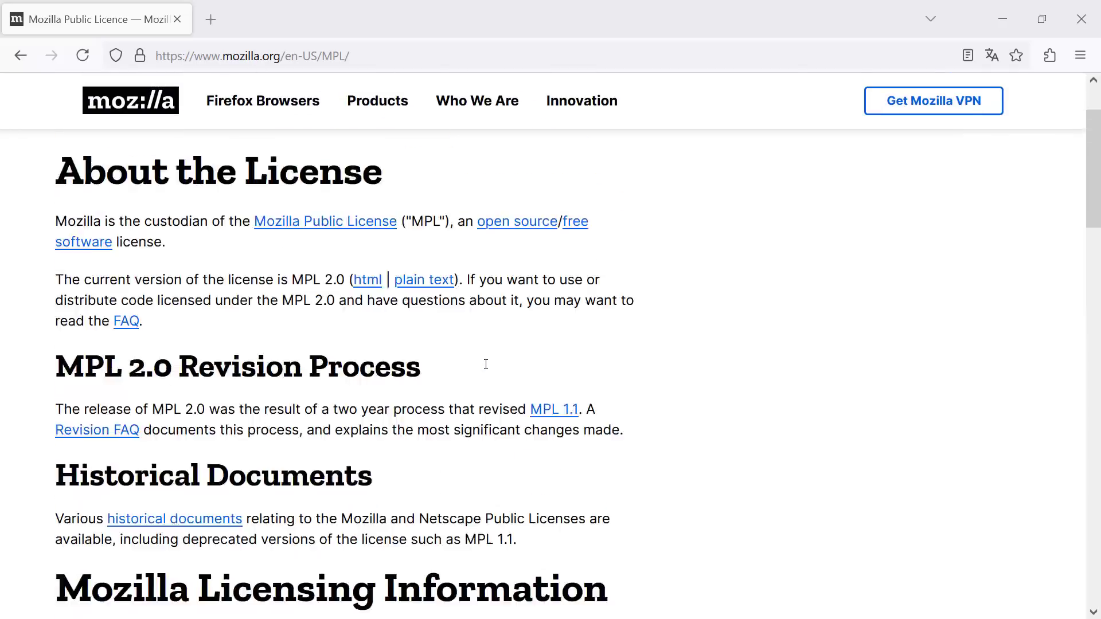
scroll(486, 365, up, 3)
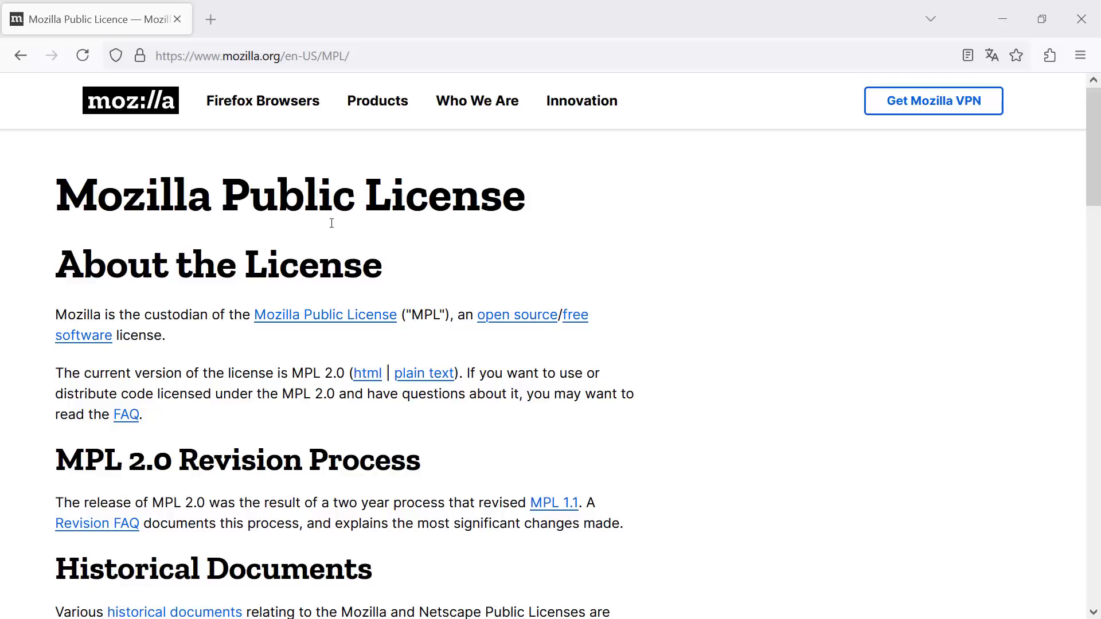
scroll(235, 381, down, 2)
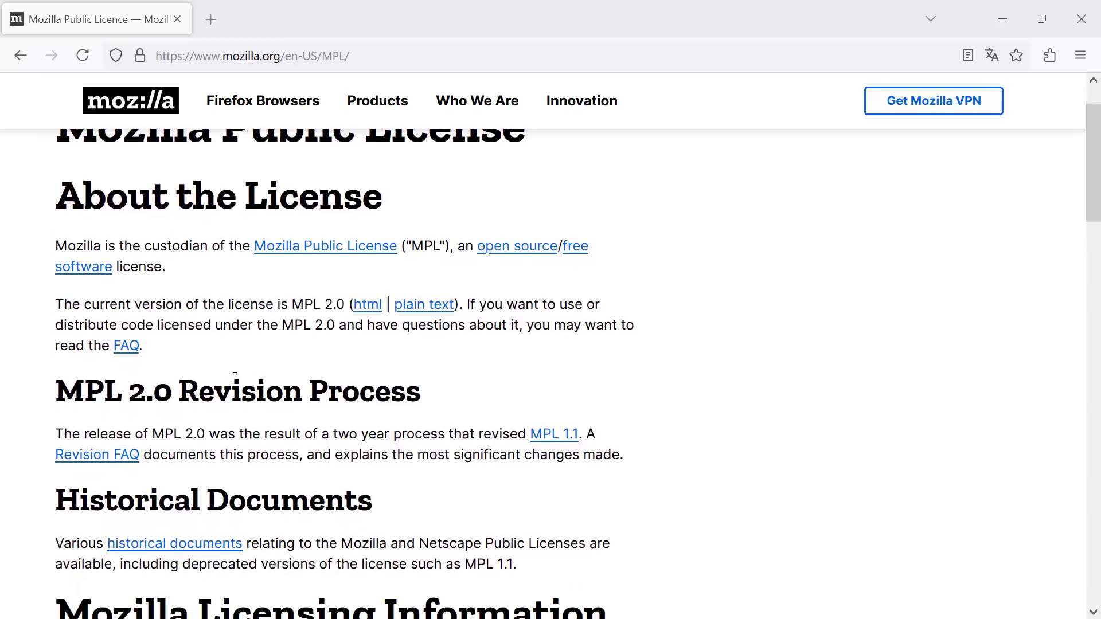
Open the MPL 2.0 FAQ and read the questions on distributing and combining MPL-licensed code.
click(125, 345)
scroll(314, 492, down, 20)
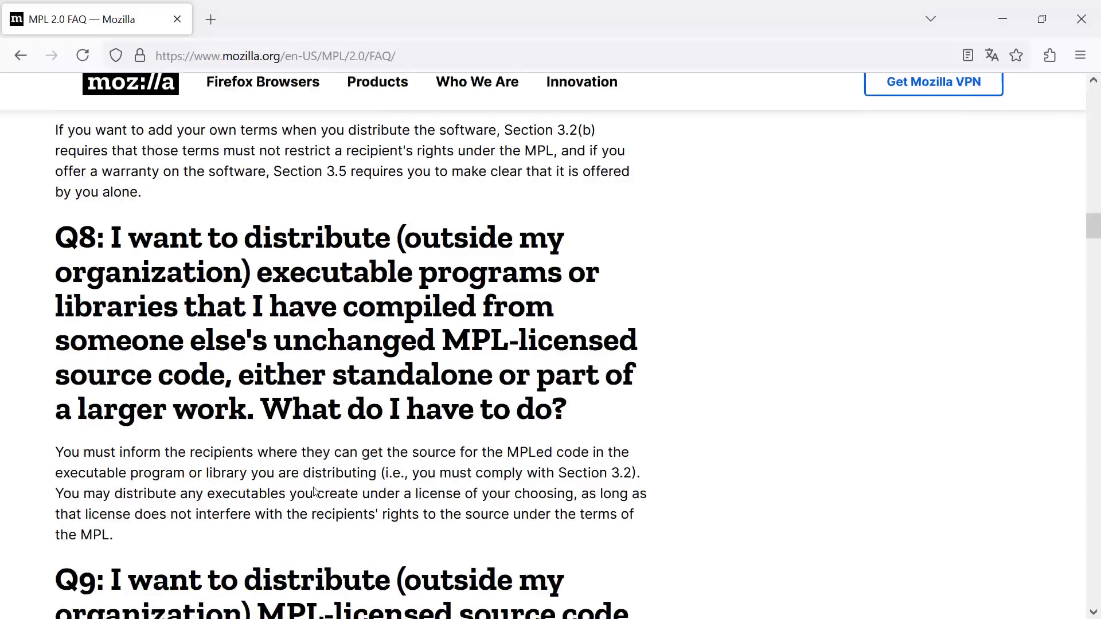
scroll(314, 492, down, 10)
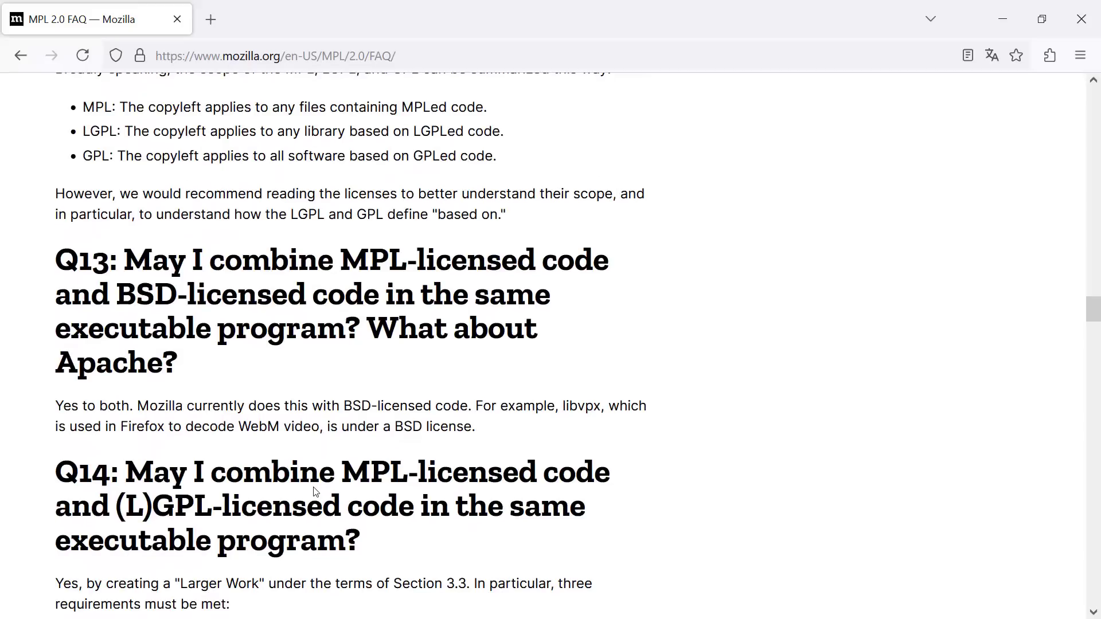
scroll(316, 492, down, 2)
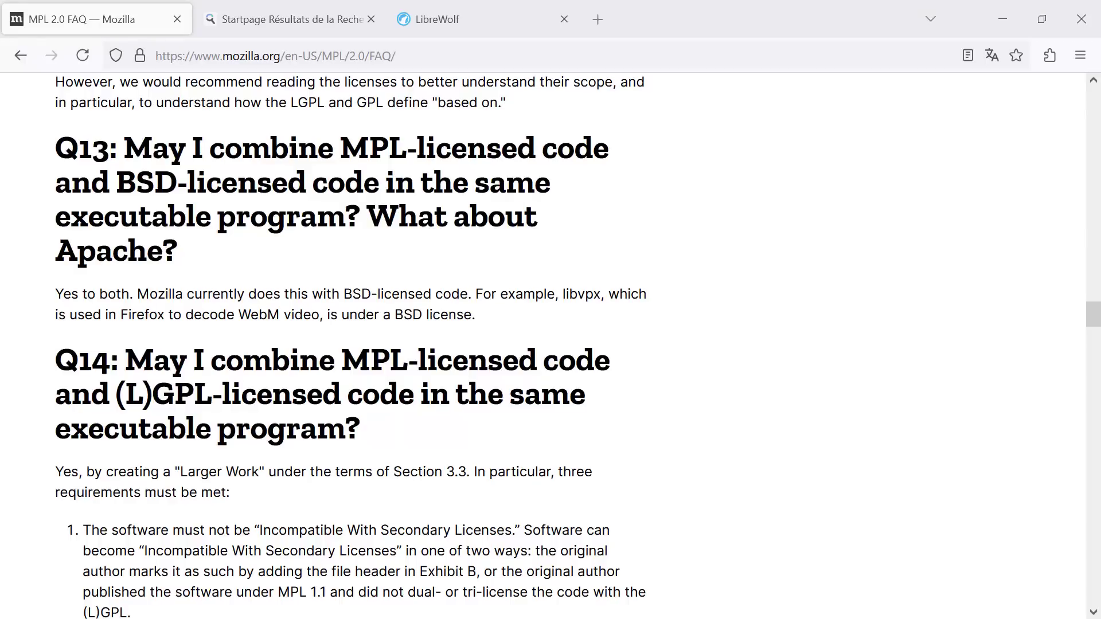
View the LibreWolf website, and examine the default search engine choices in the LibreWolf browser's search settings.
click(432, 20)
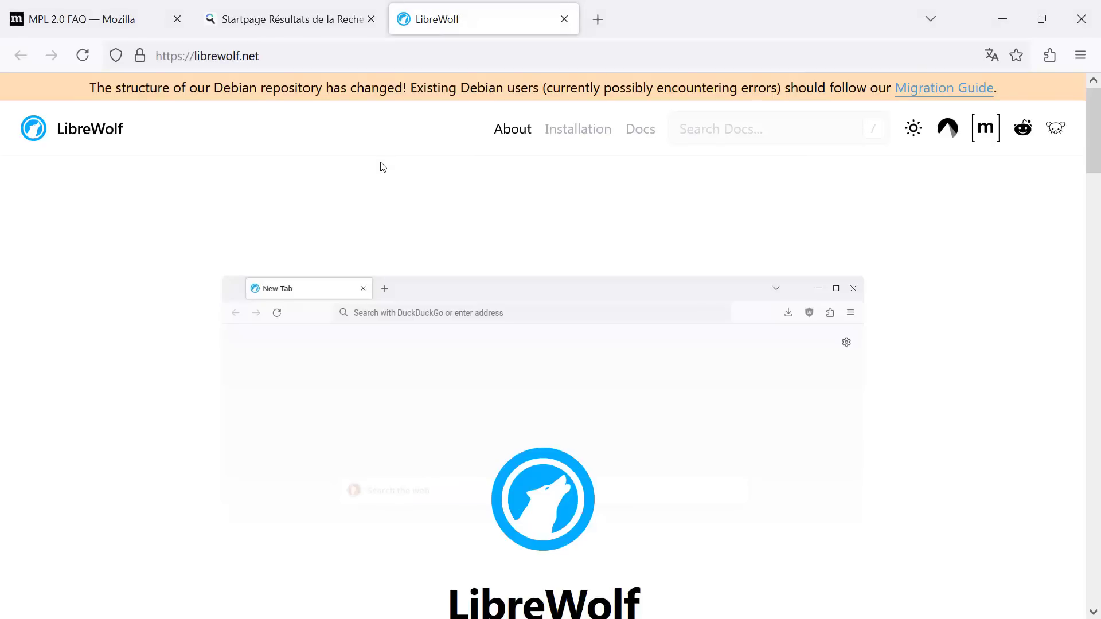
scroll(383, 167, down, 1)
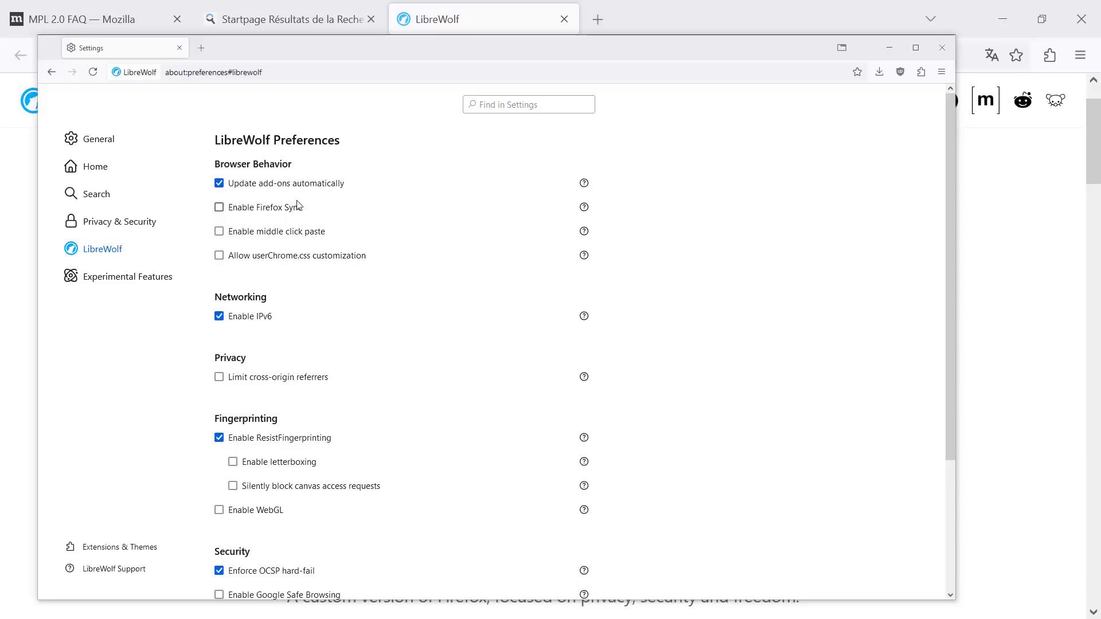
click(96, 194)
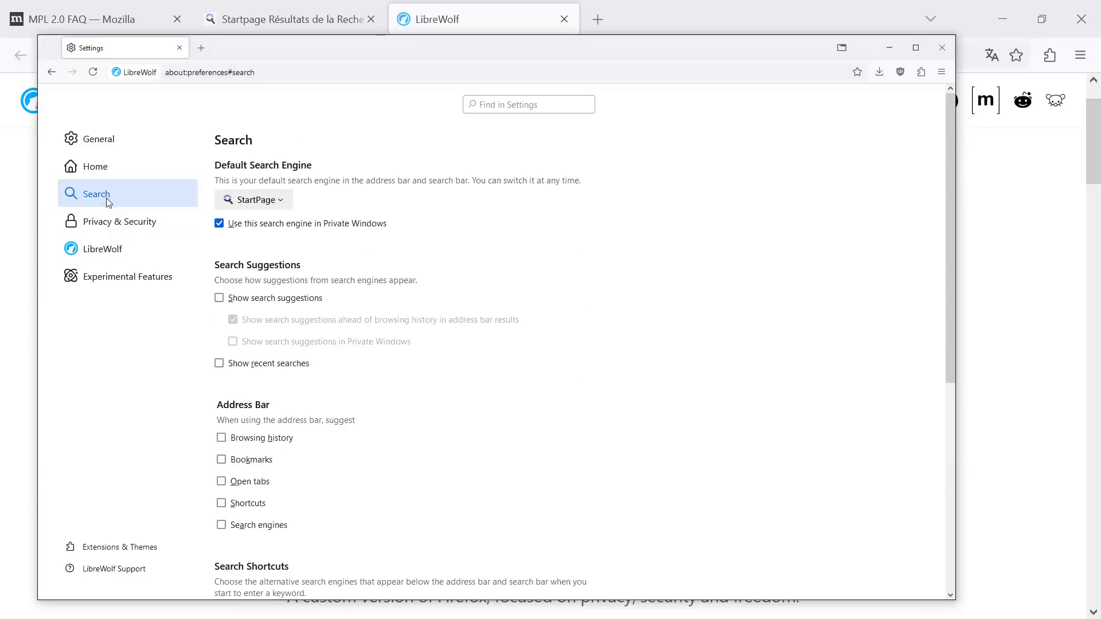
click(273, 204)
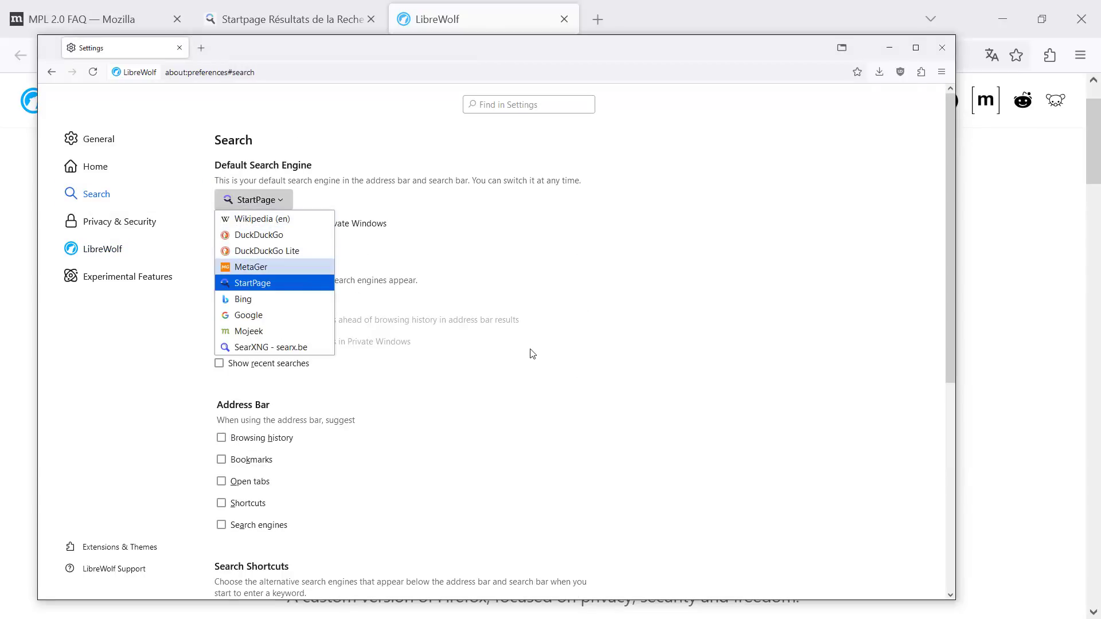
click(430, 599)
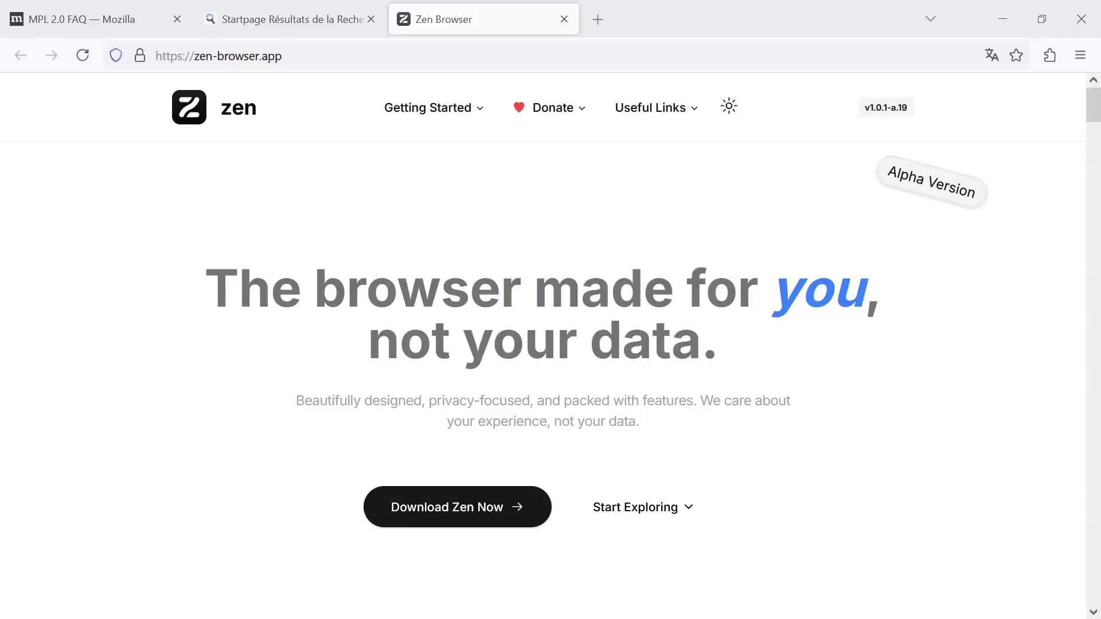
Look over the Zen Browser website and read its release notes for 1.0.1-a.19 and earlier versions in Zen Browser.
scroll(491, 576, down, 5)
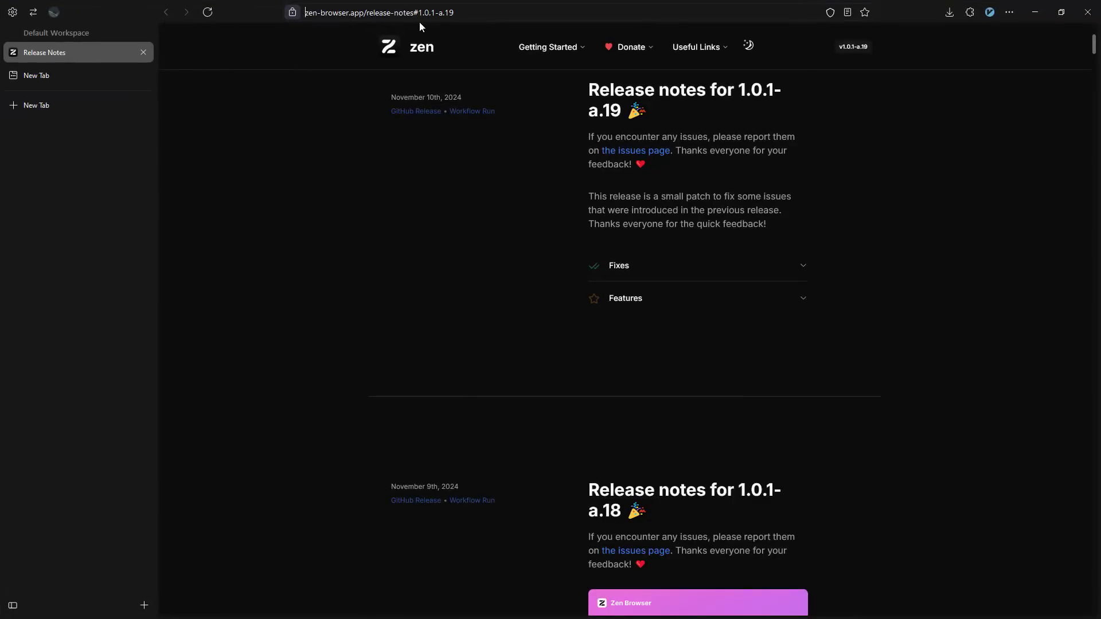
scroll(330, 235, down, 10)
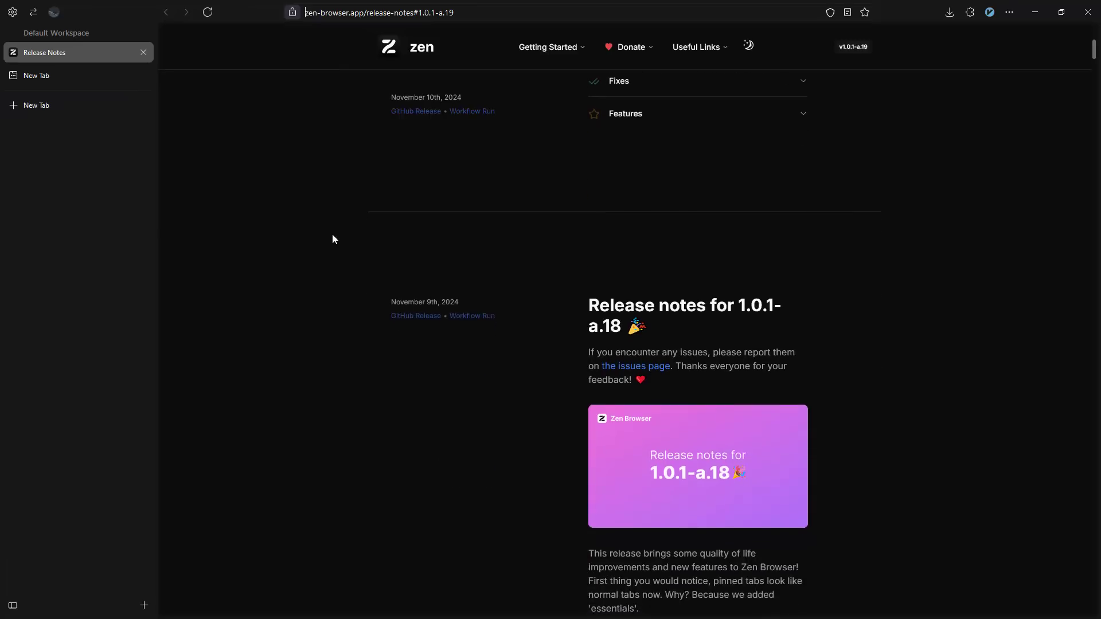
click(291, 445)
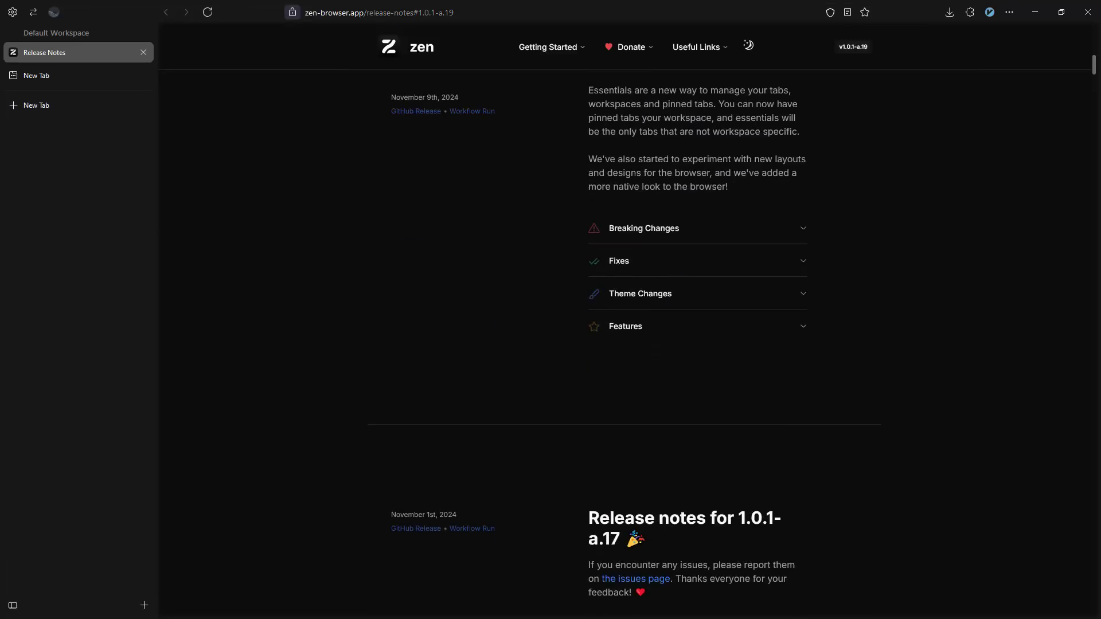